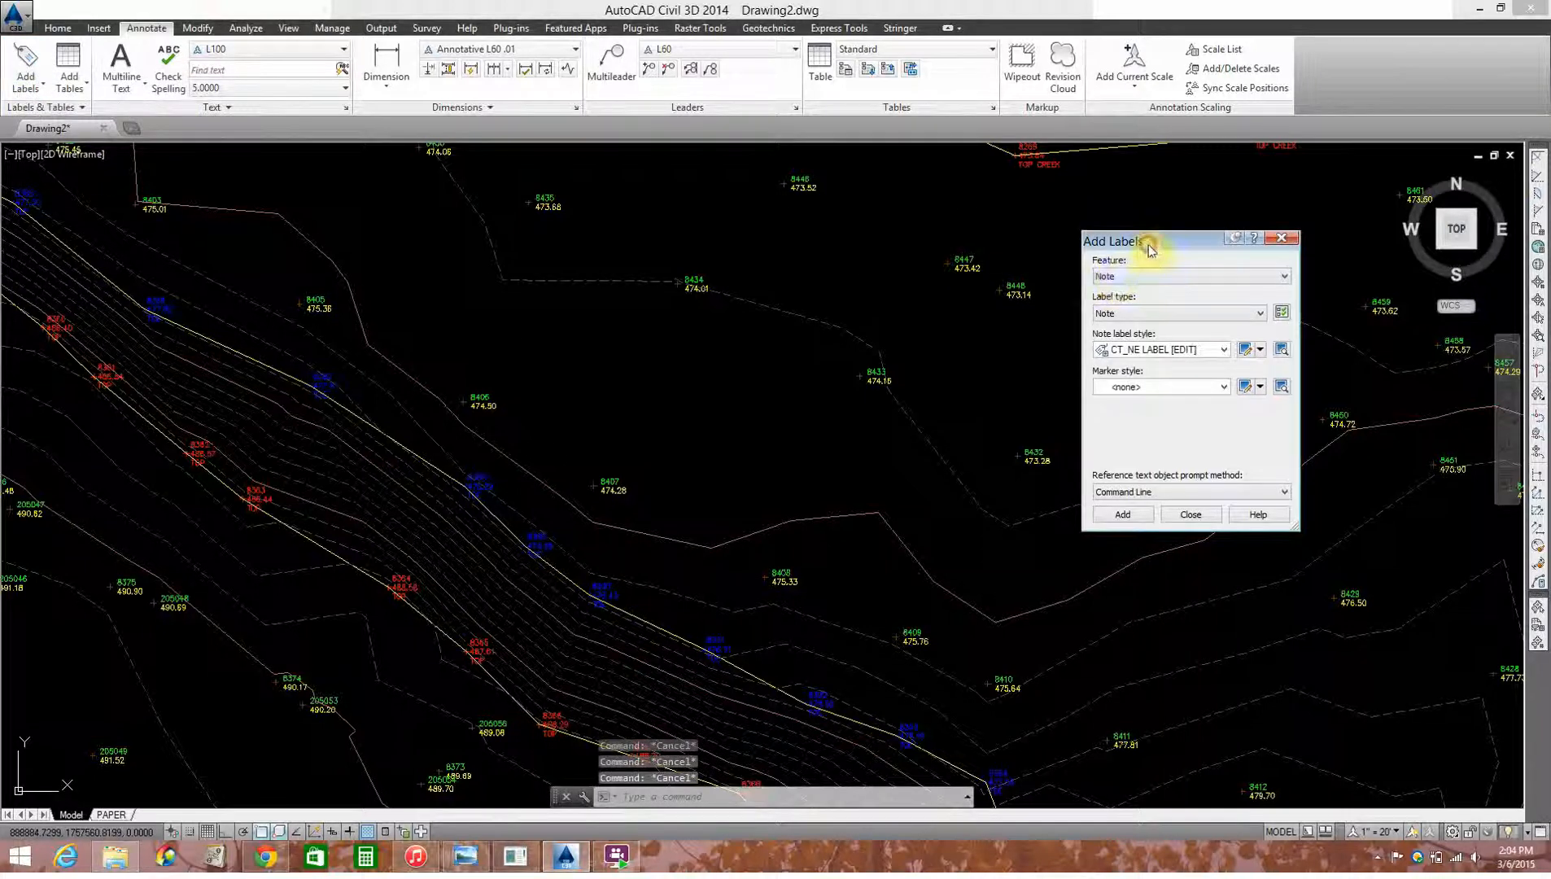
# Step: Set up the Add Labels dialog for the Surface feature with the Contour - Single label type
pyautogui.moveTo(1150, 248); pyautogui.dragTo(1139, 241)
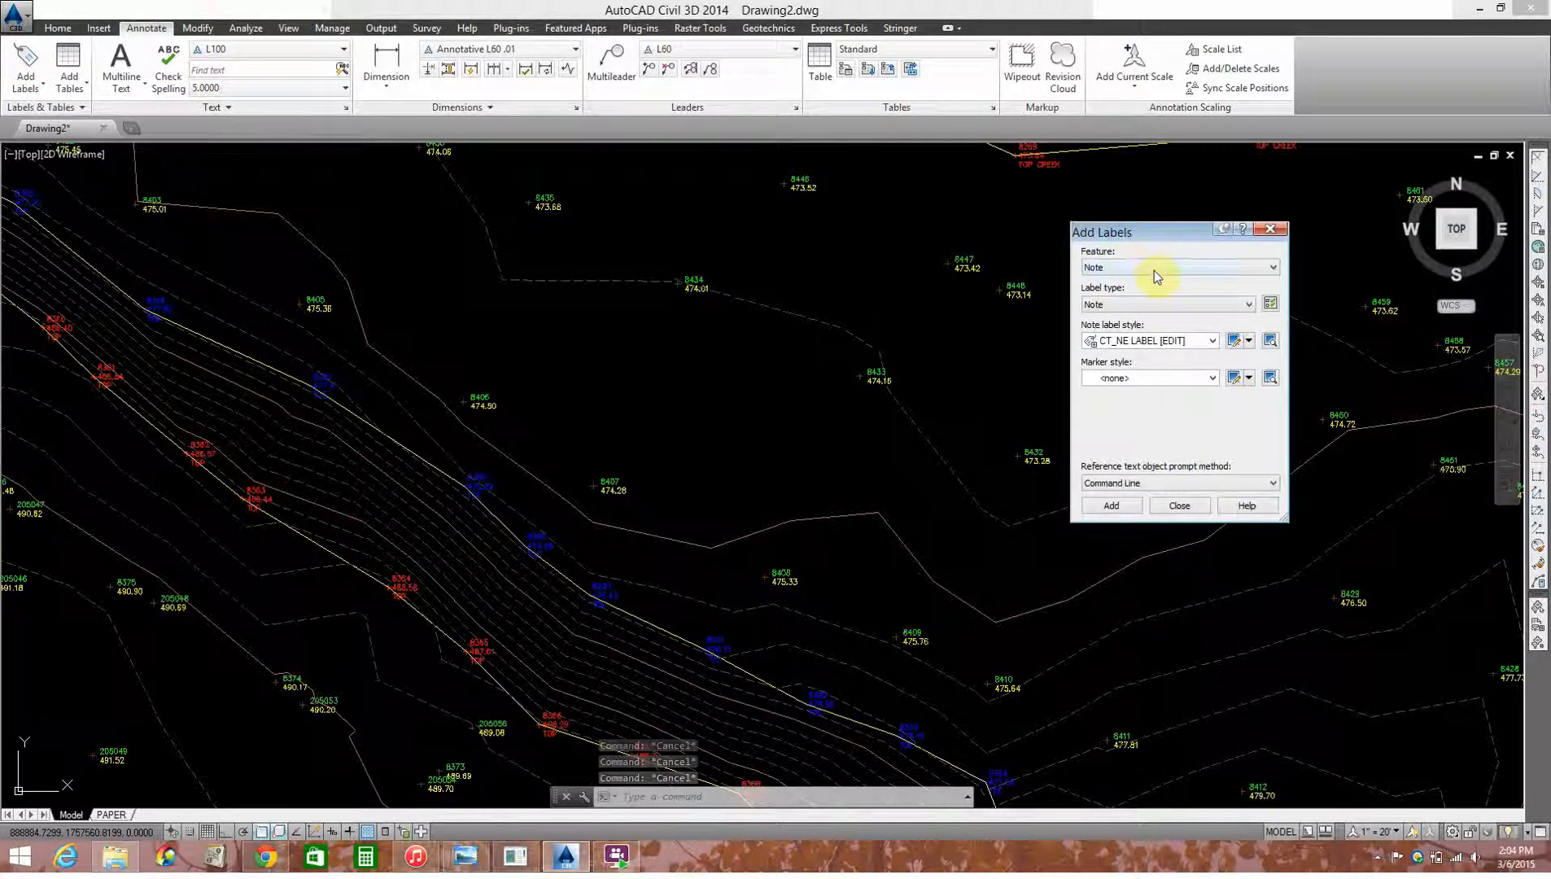
pyautogui.click(1155, 270)
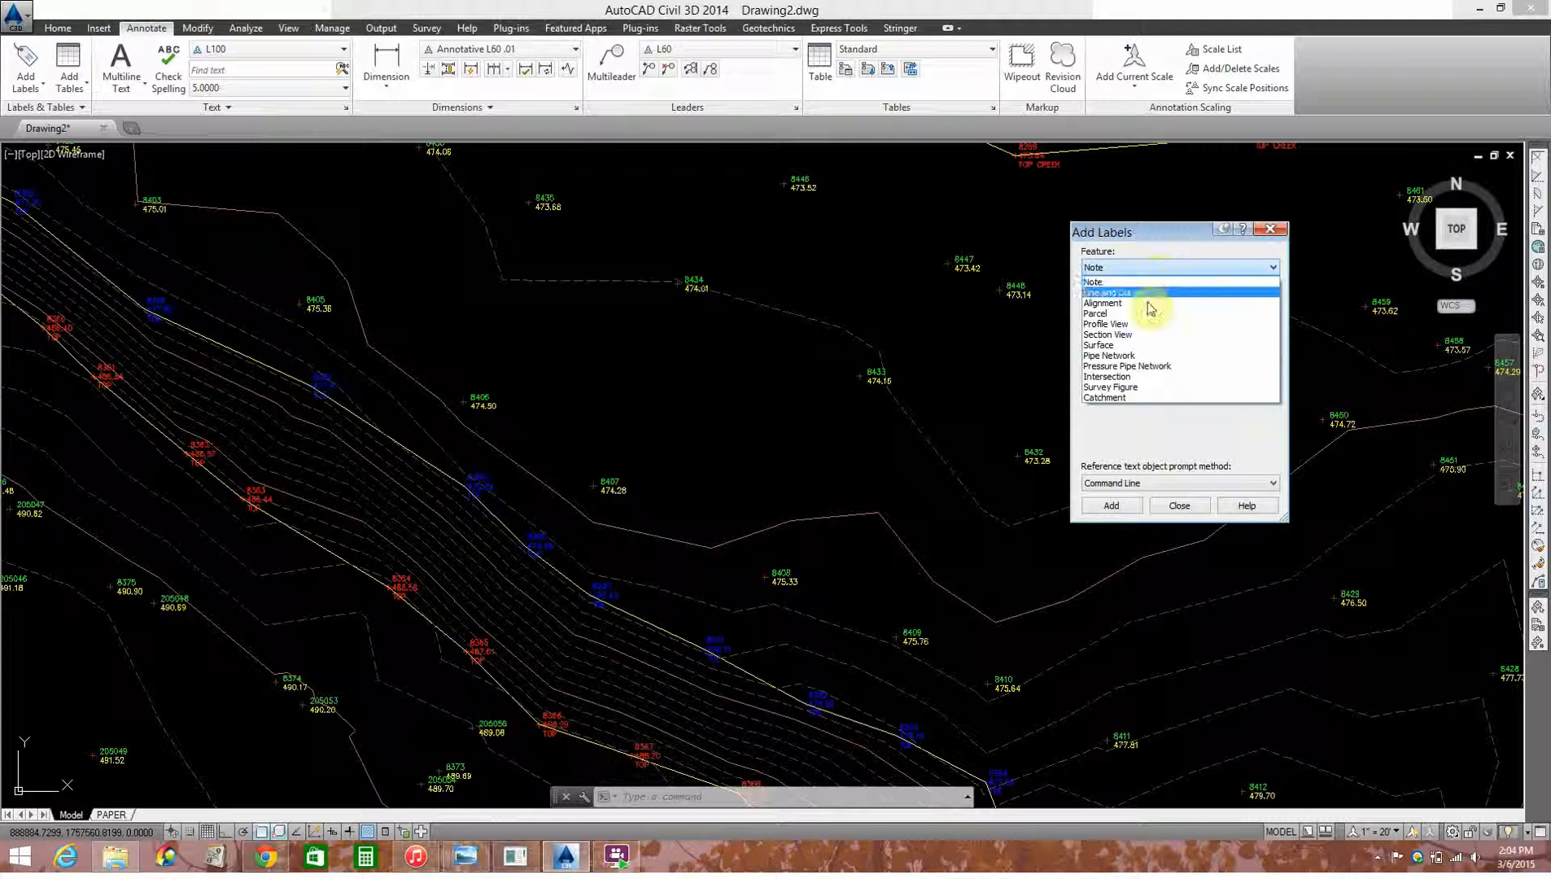
pyautogui.click(1140, 345)
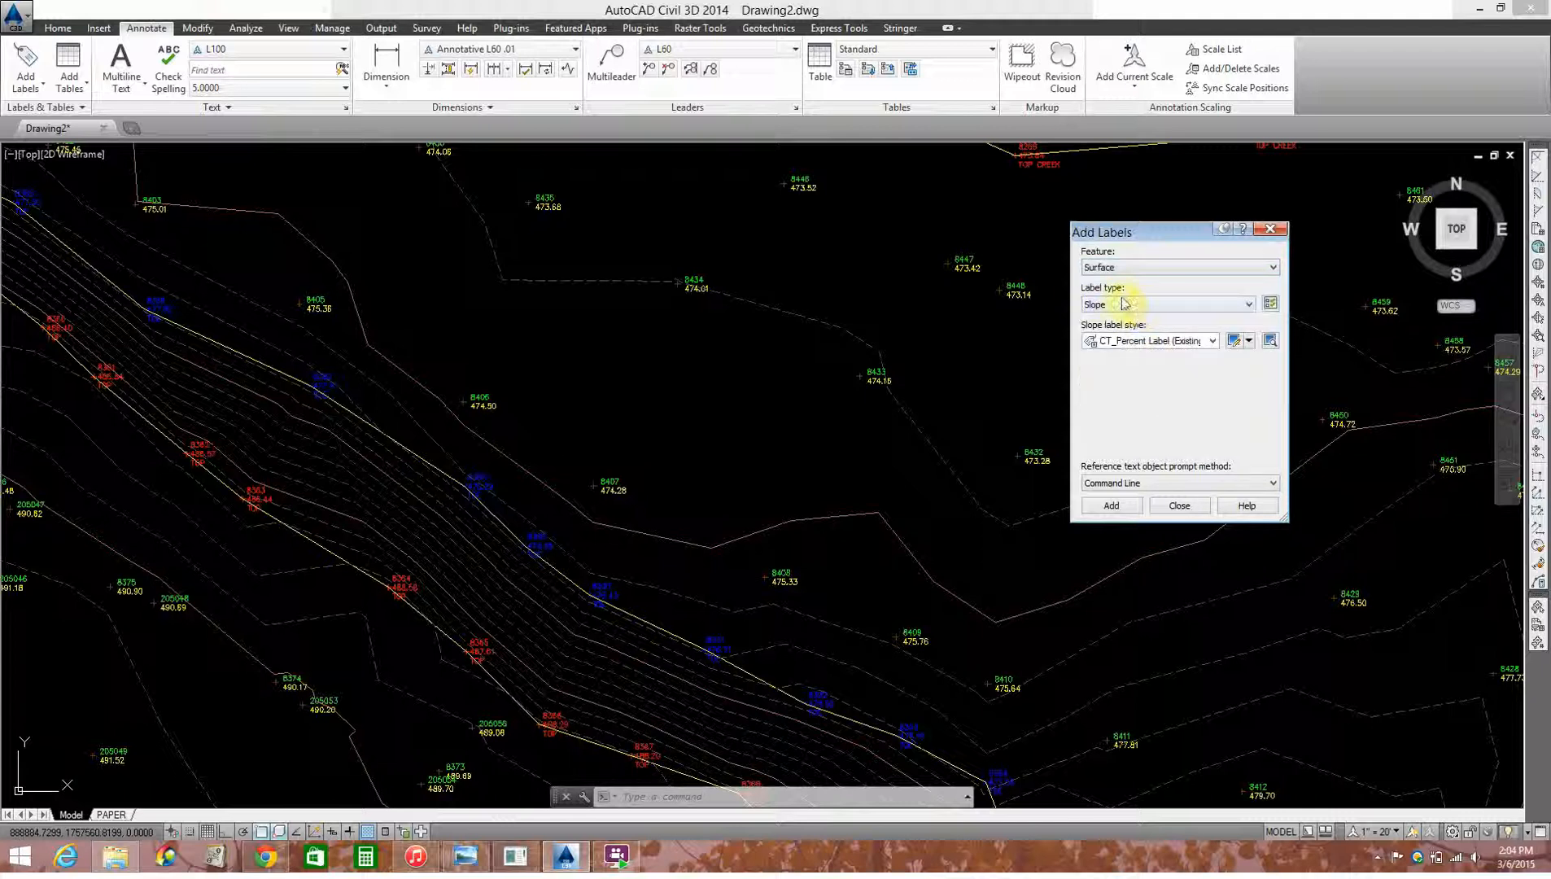
pyautogui.click(1128, 308)
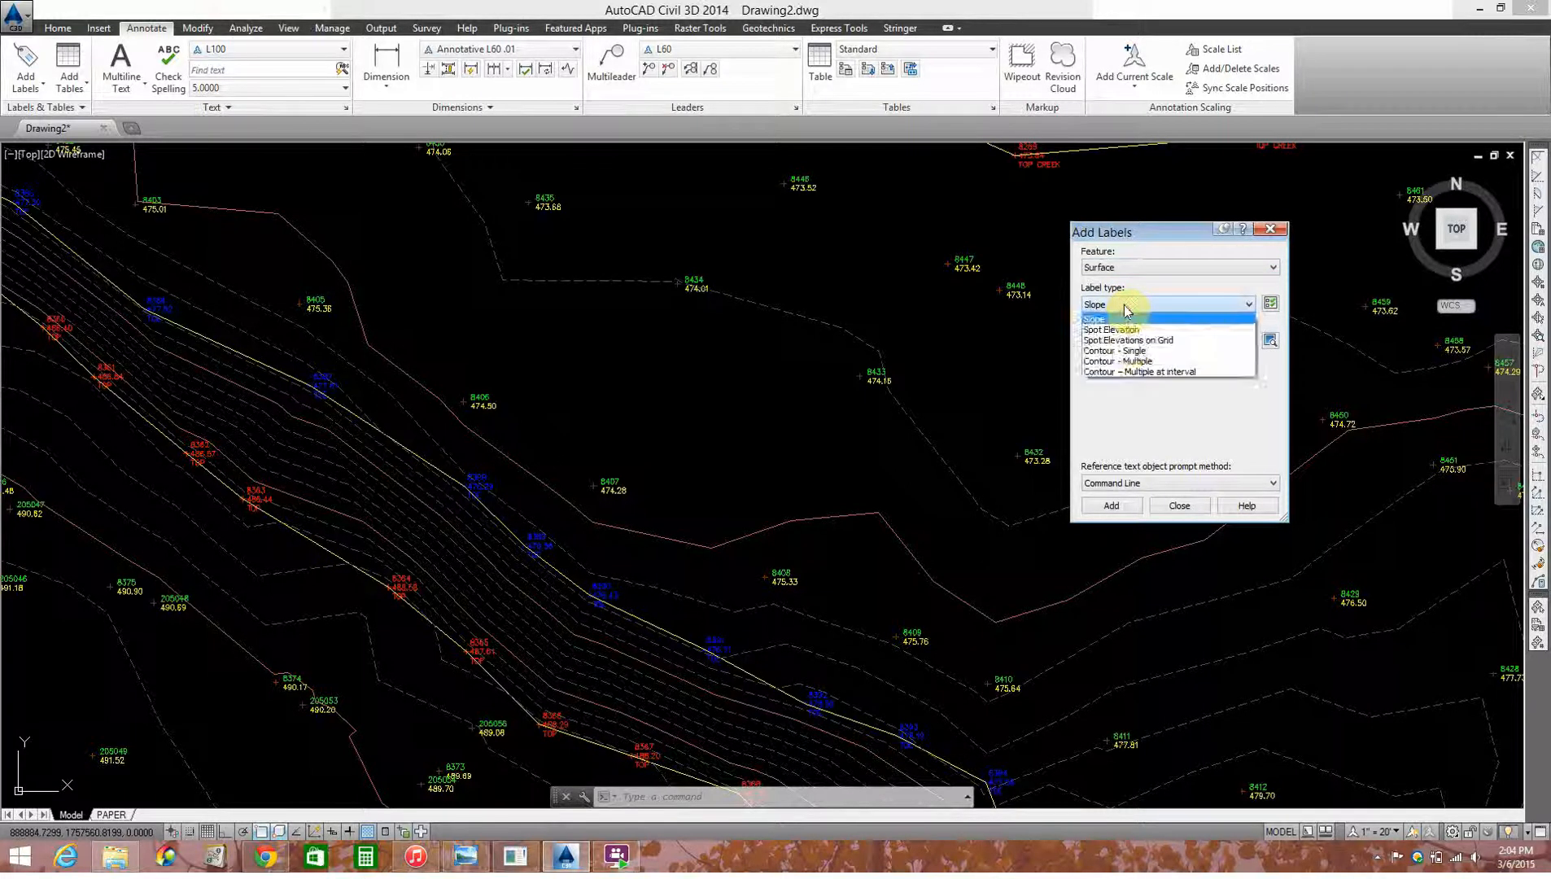
pyautogui.click(1128, 352)
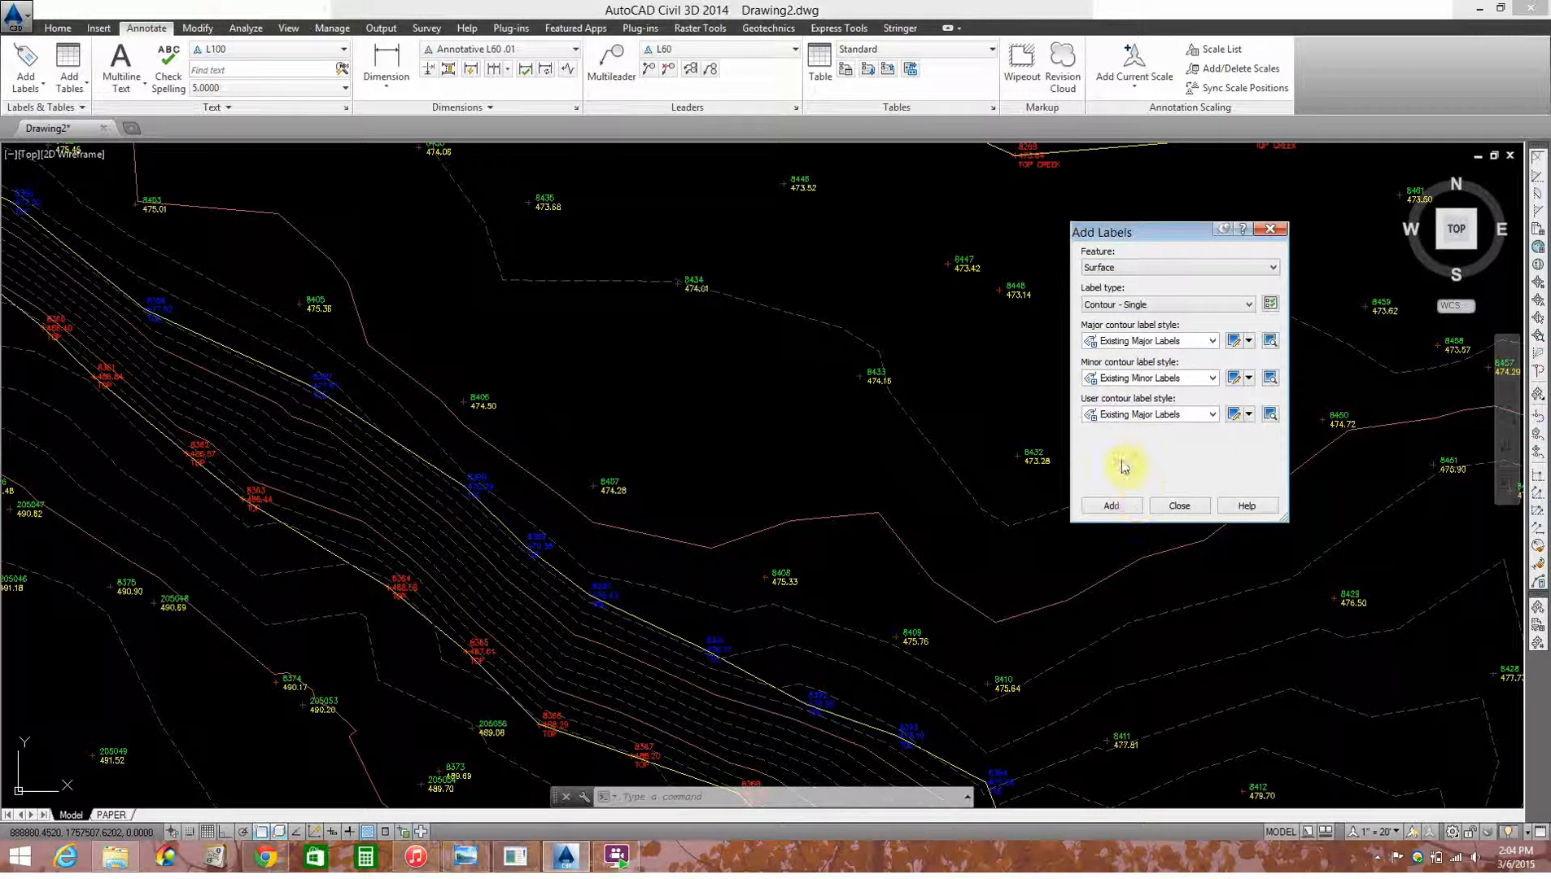
# Step: Add single contour labels to the surface's major contour near point 8408 and the dashed minor contour between points 8434 and 8433
pyautogui.click(1109, 506)
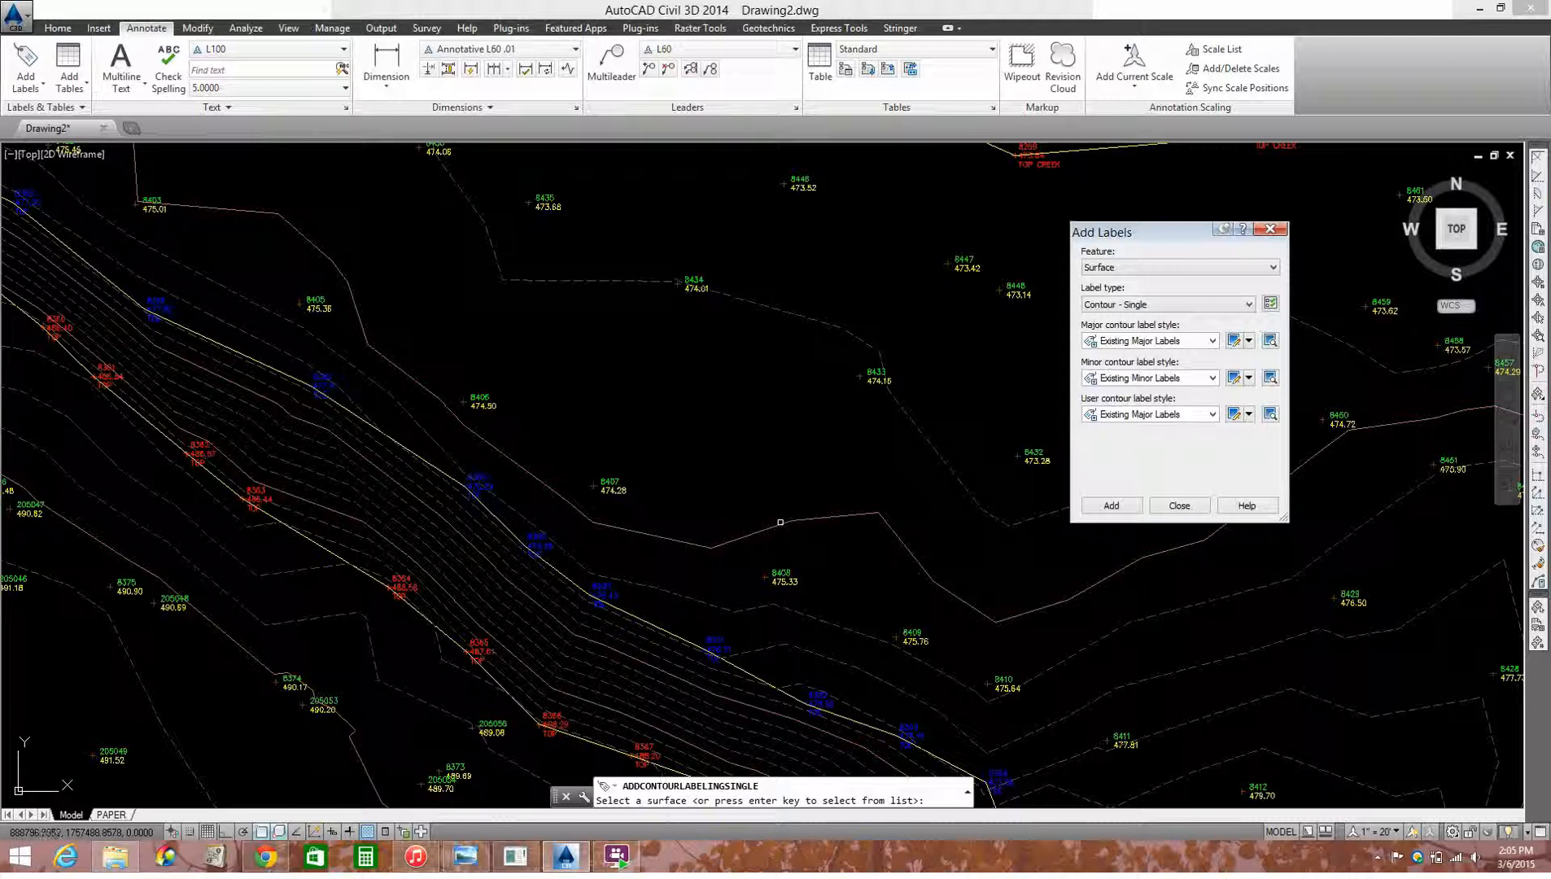
pyautogui.click(786, 522)
pyautogui.scroll(-3, 657, 456)
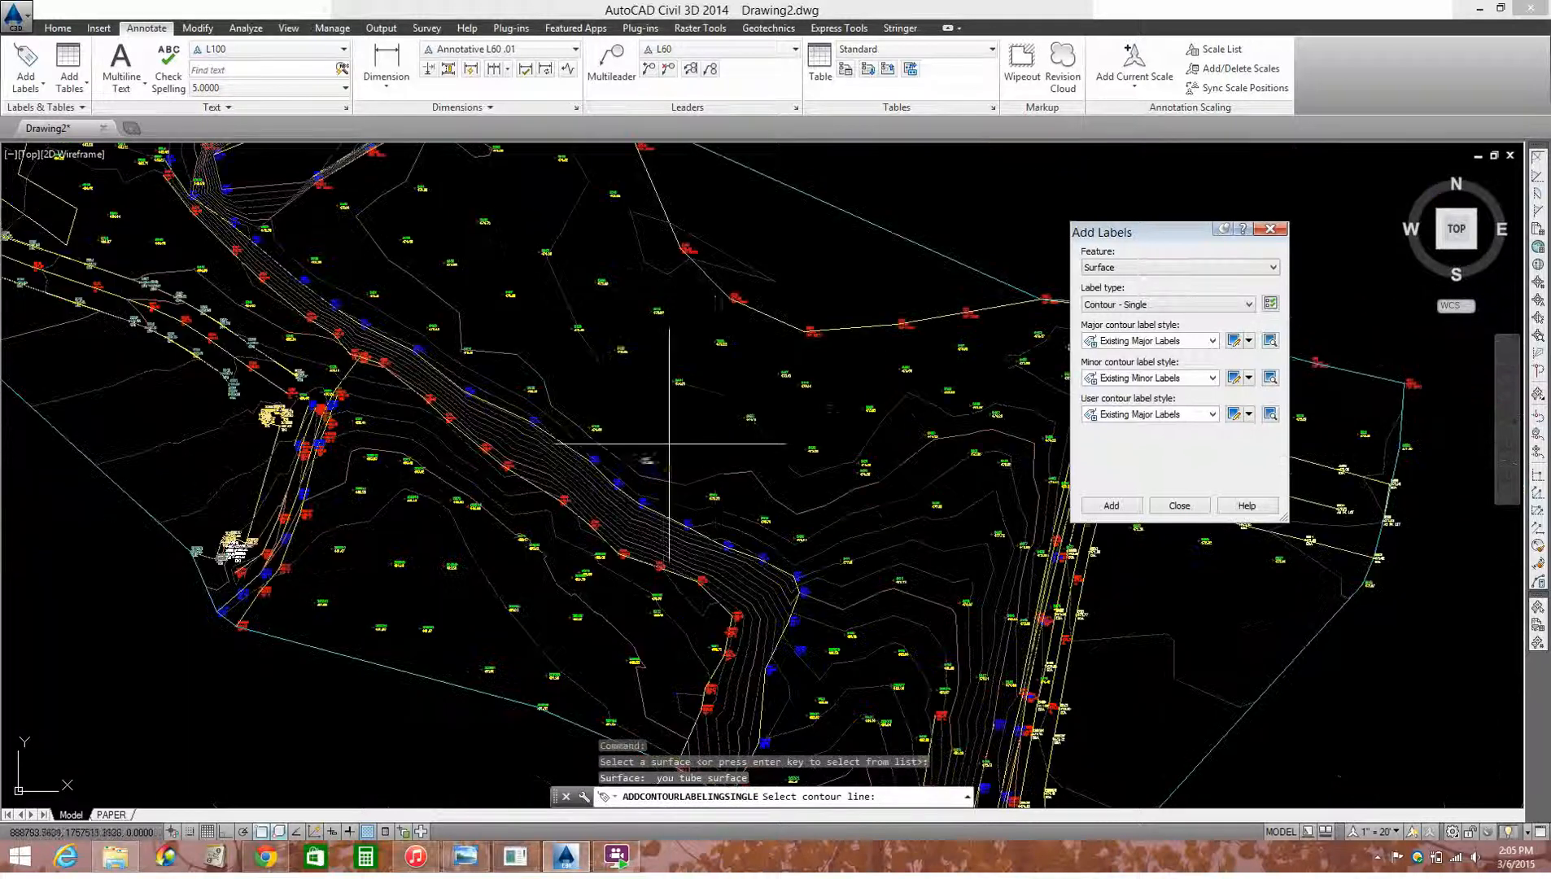
pyautogui.scroll(2, 744, 449)
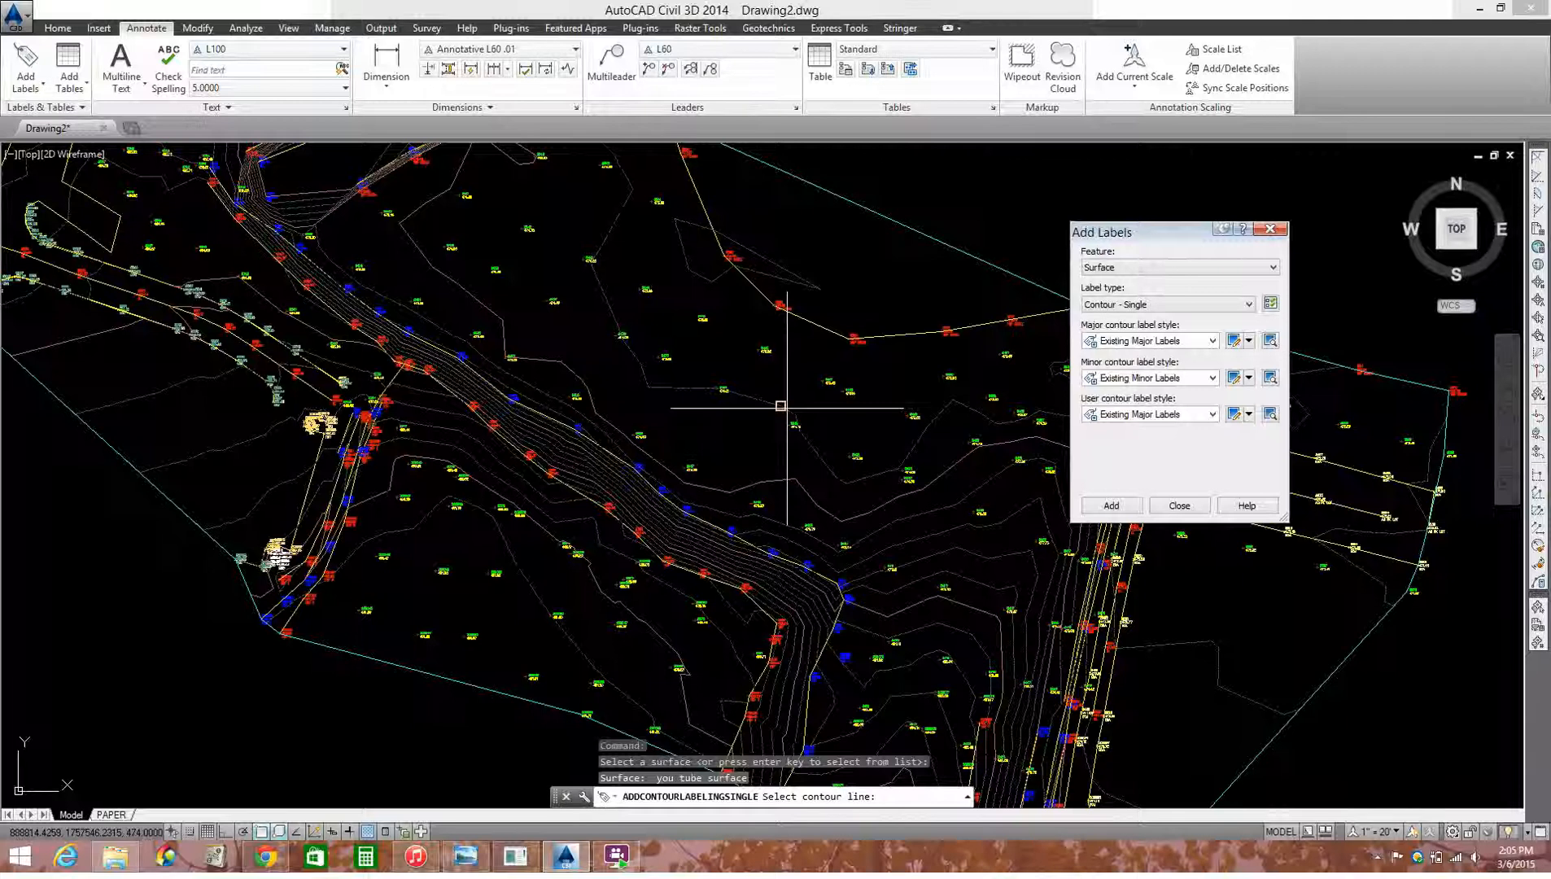
pyautogui.scroll(2, 767, 470)
pyautogui.scroll(2, 737, 504)
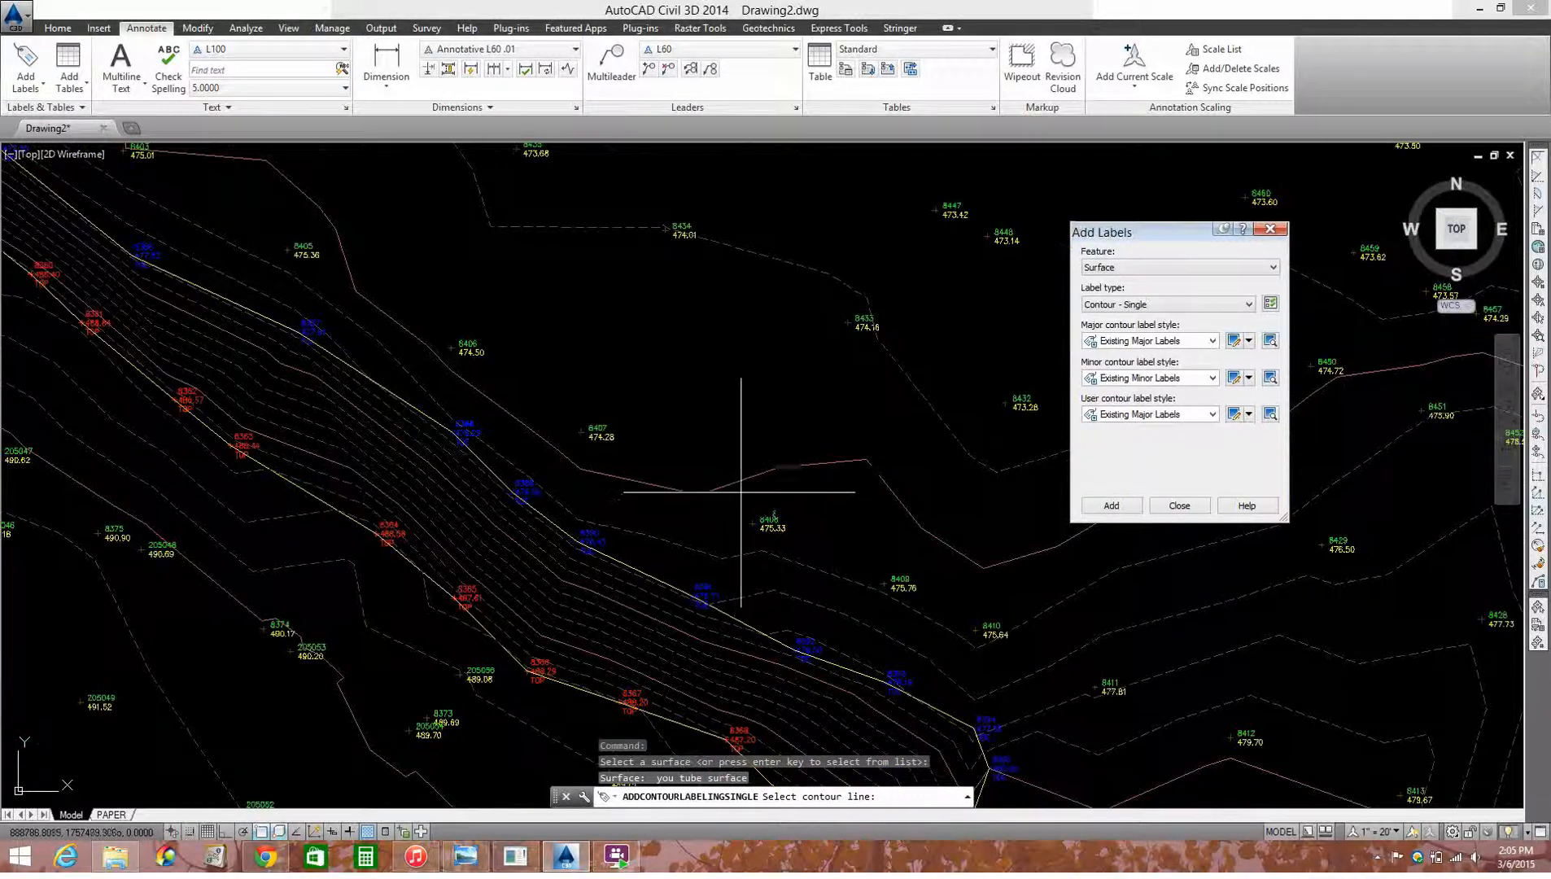
pyautogui.scroll(3, 779, 459)
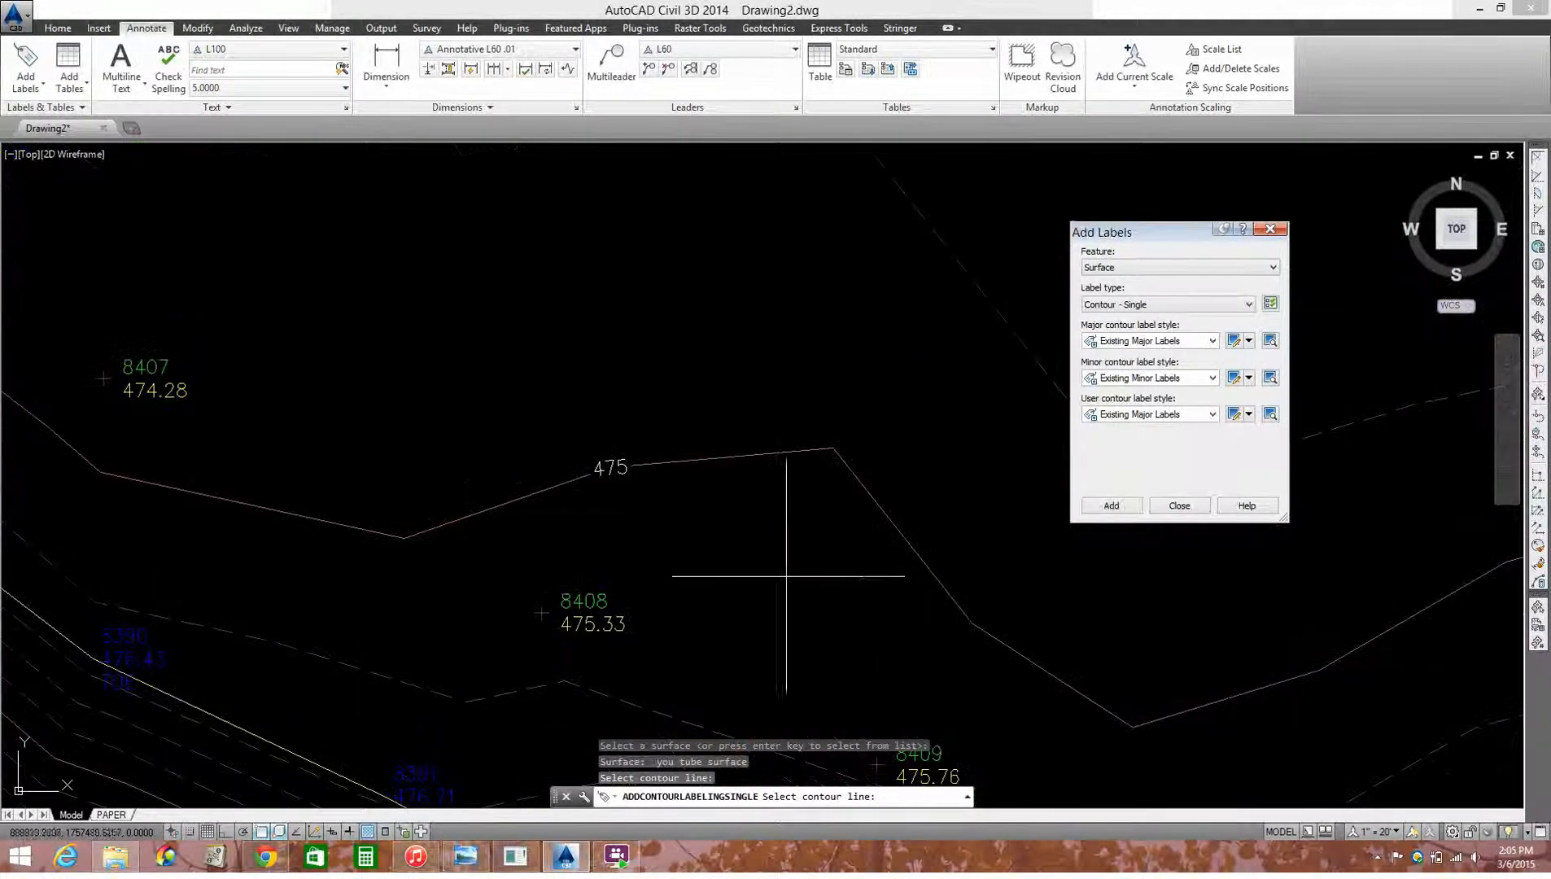
pyautogui.scroll(-3, 727, 450)
pyautogui.click(730, 288)
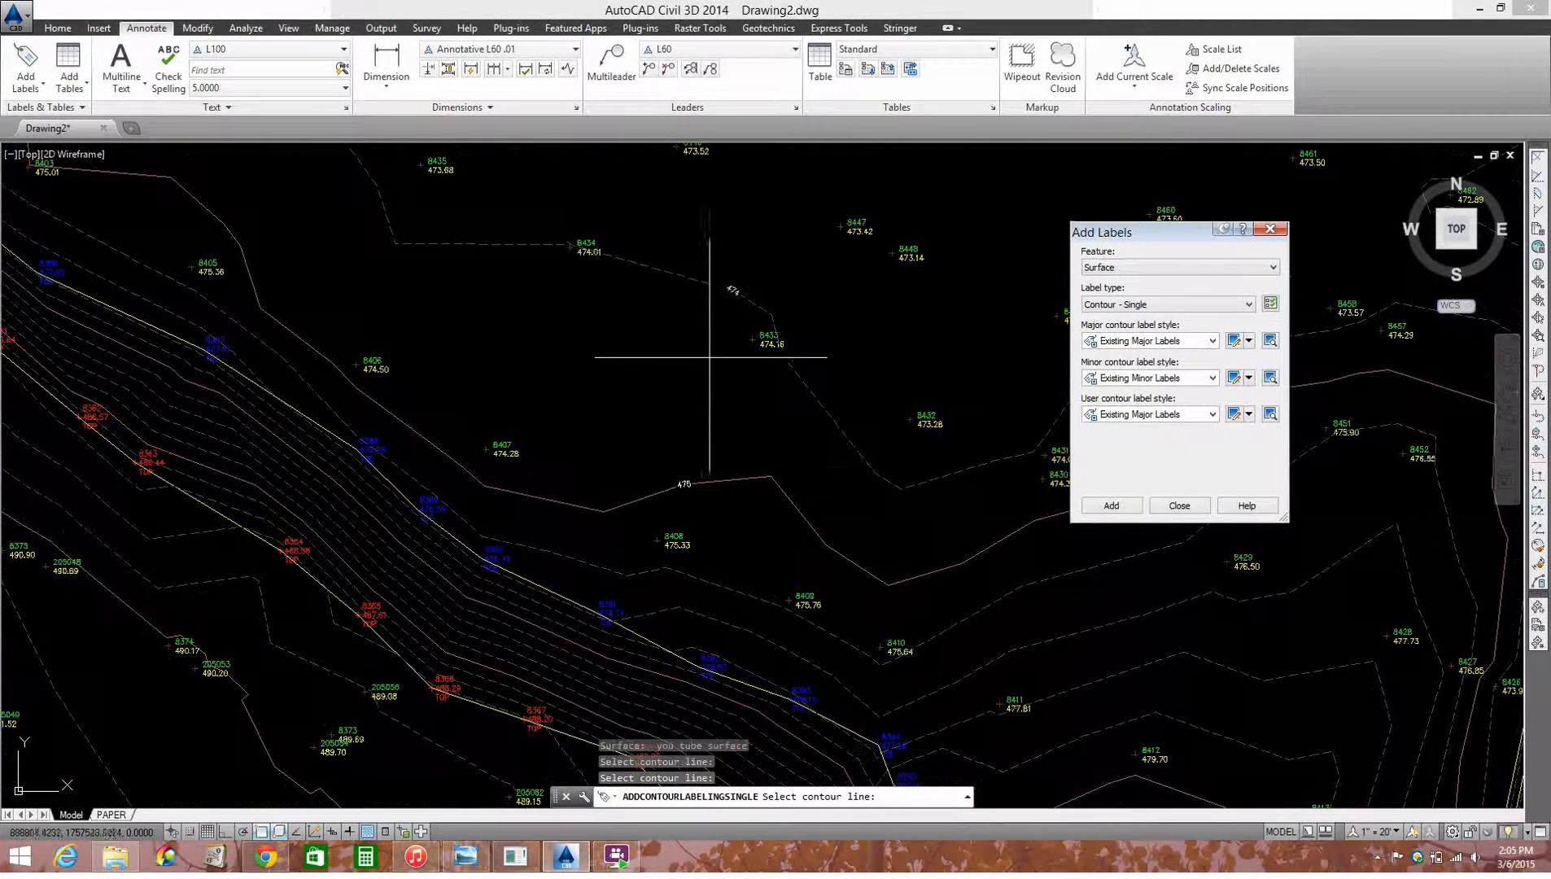
pyautogui.scroll(-3, 715, 375)
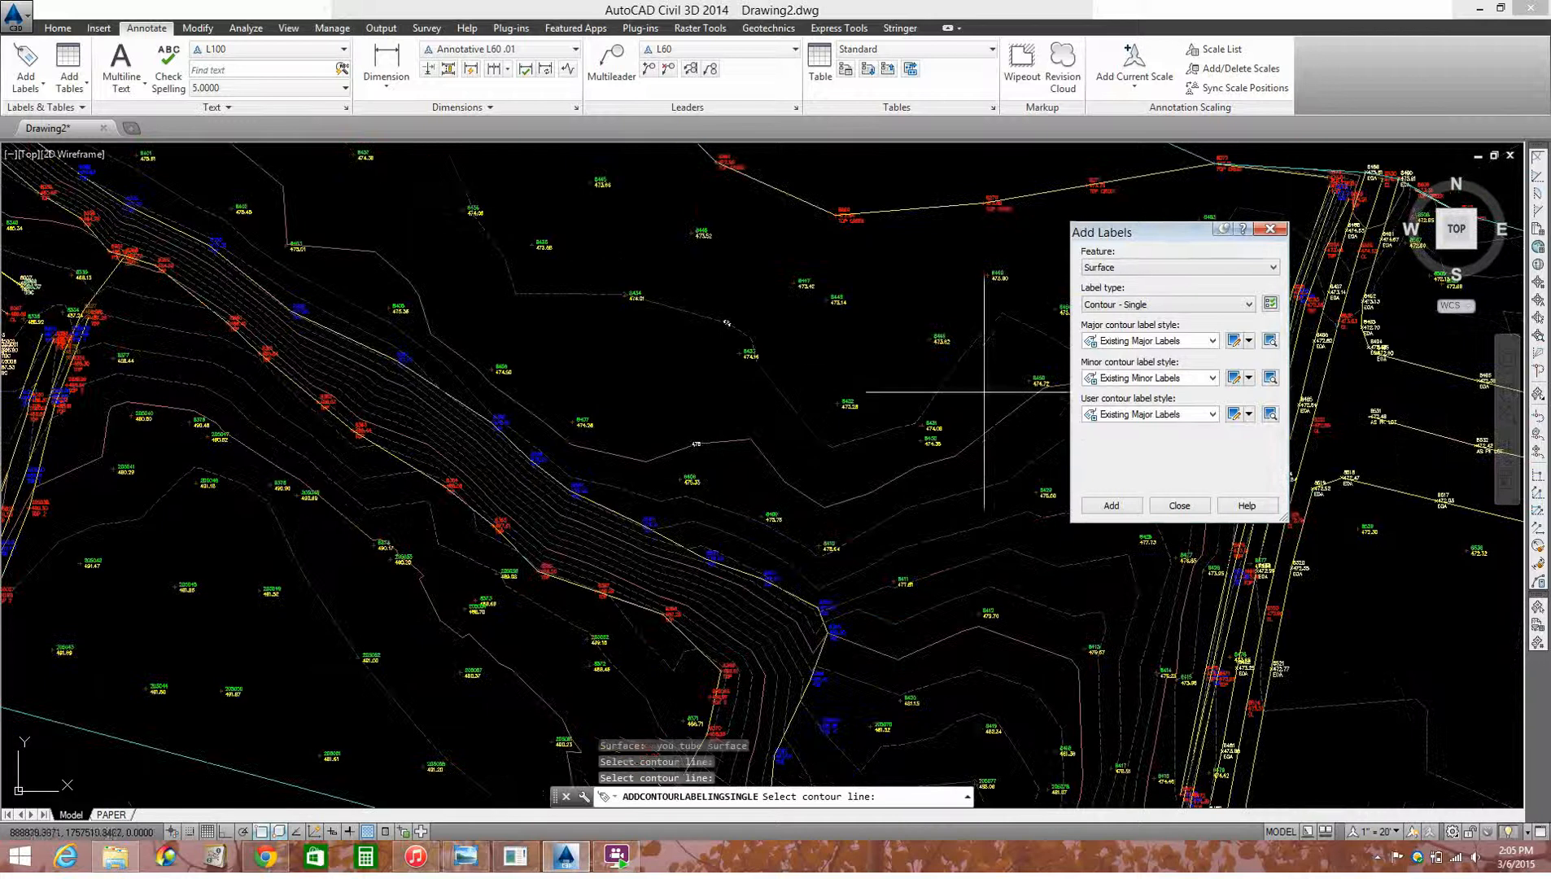
# Step: Change the label type to Contour - Multiple and start labelling the same surface
pyautogui.click(1153, 305)
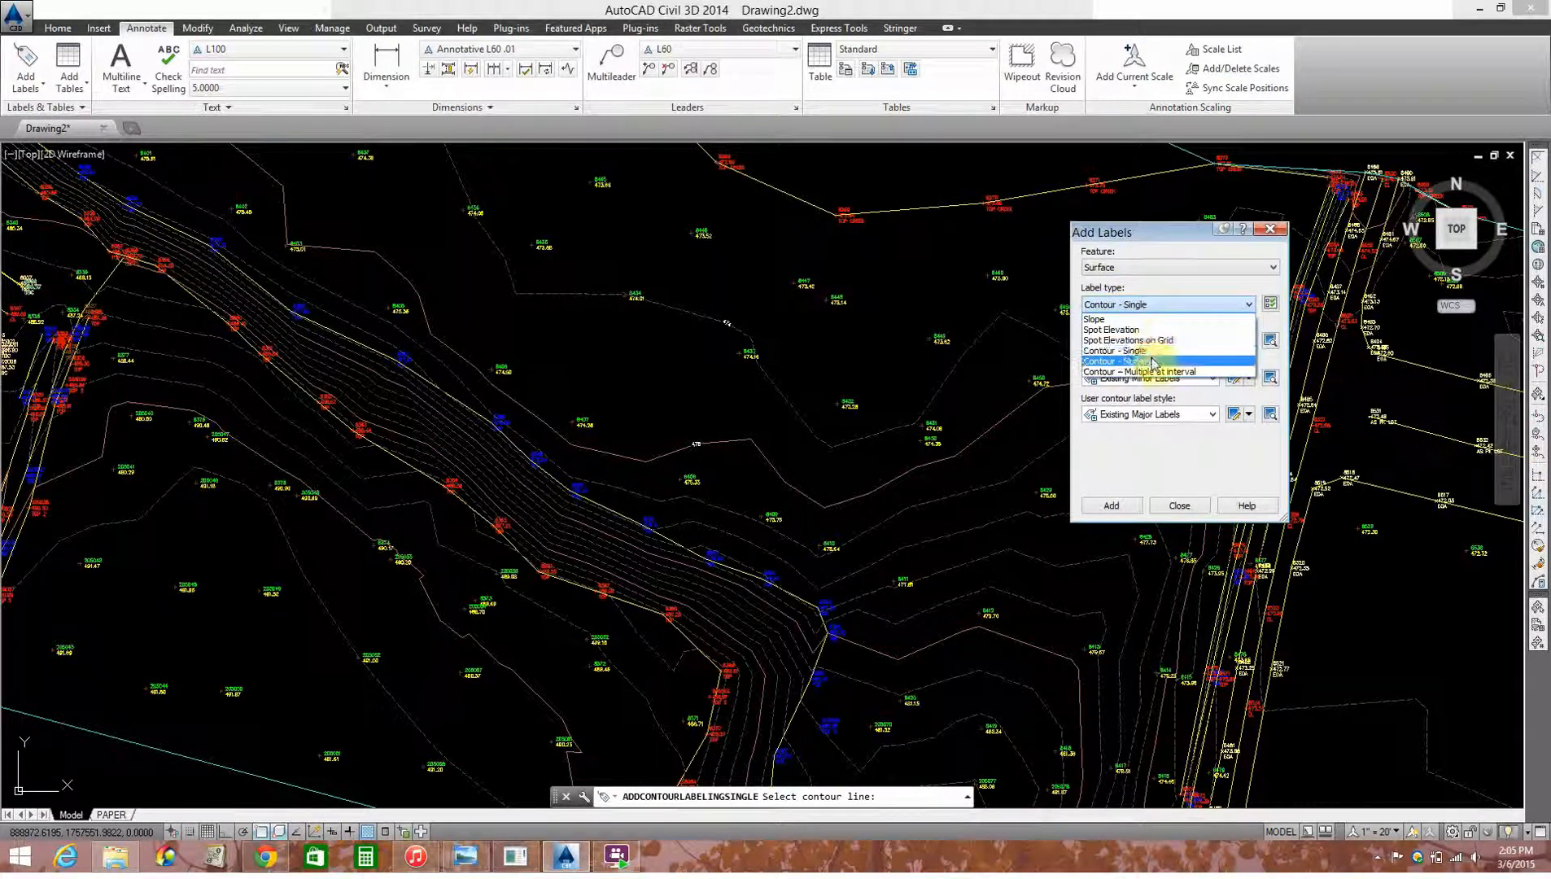
pyautogui.click(1152, 361)
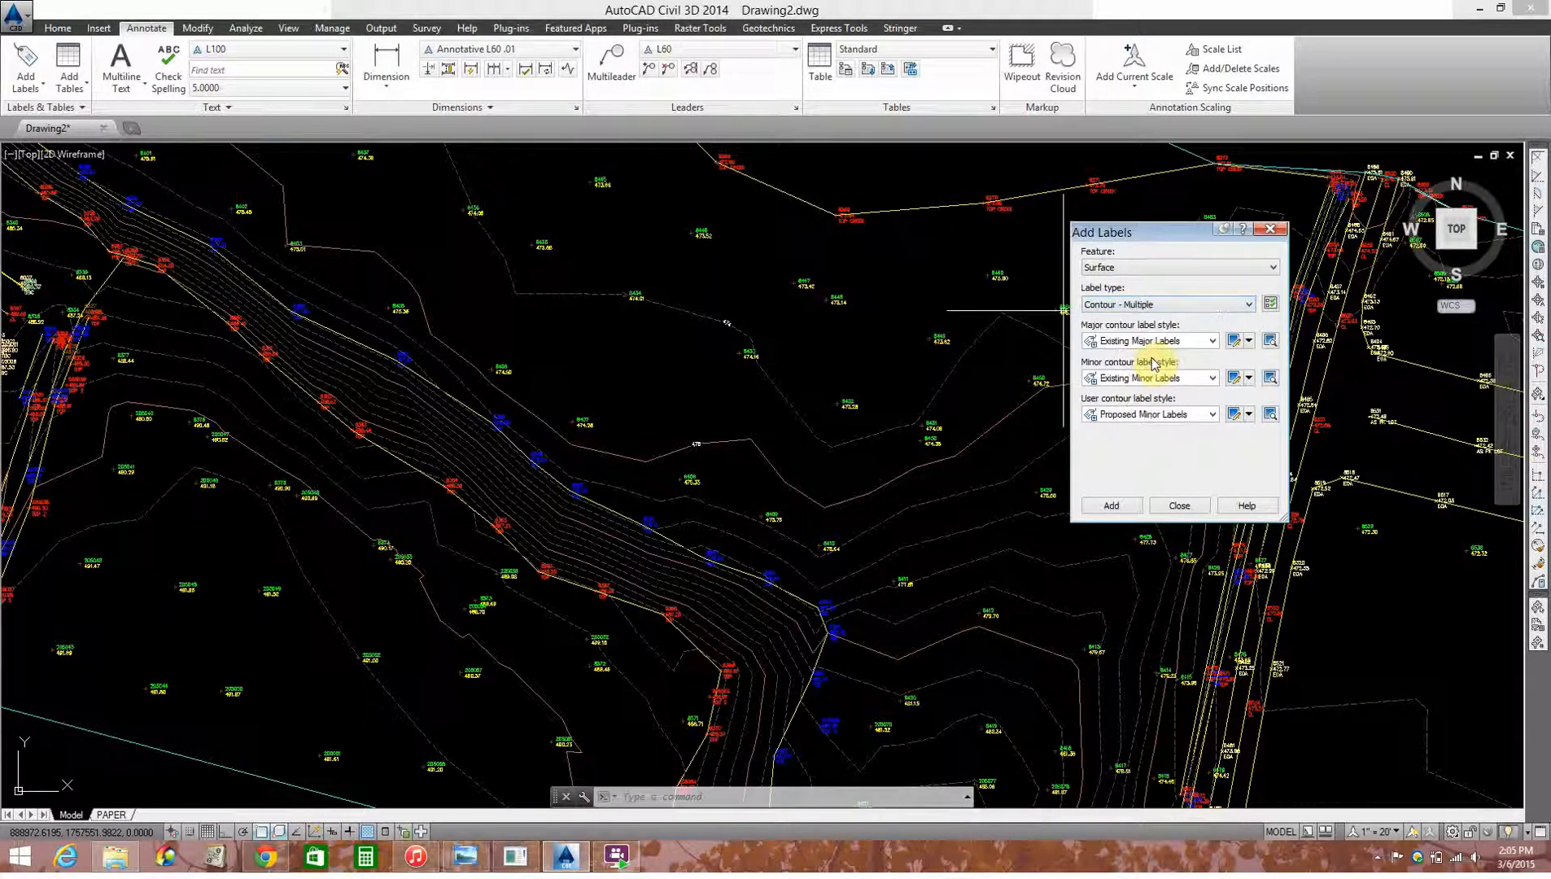
pyautogui.click(1100, 506)
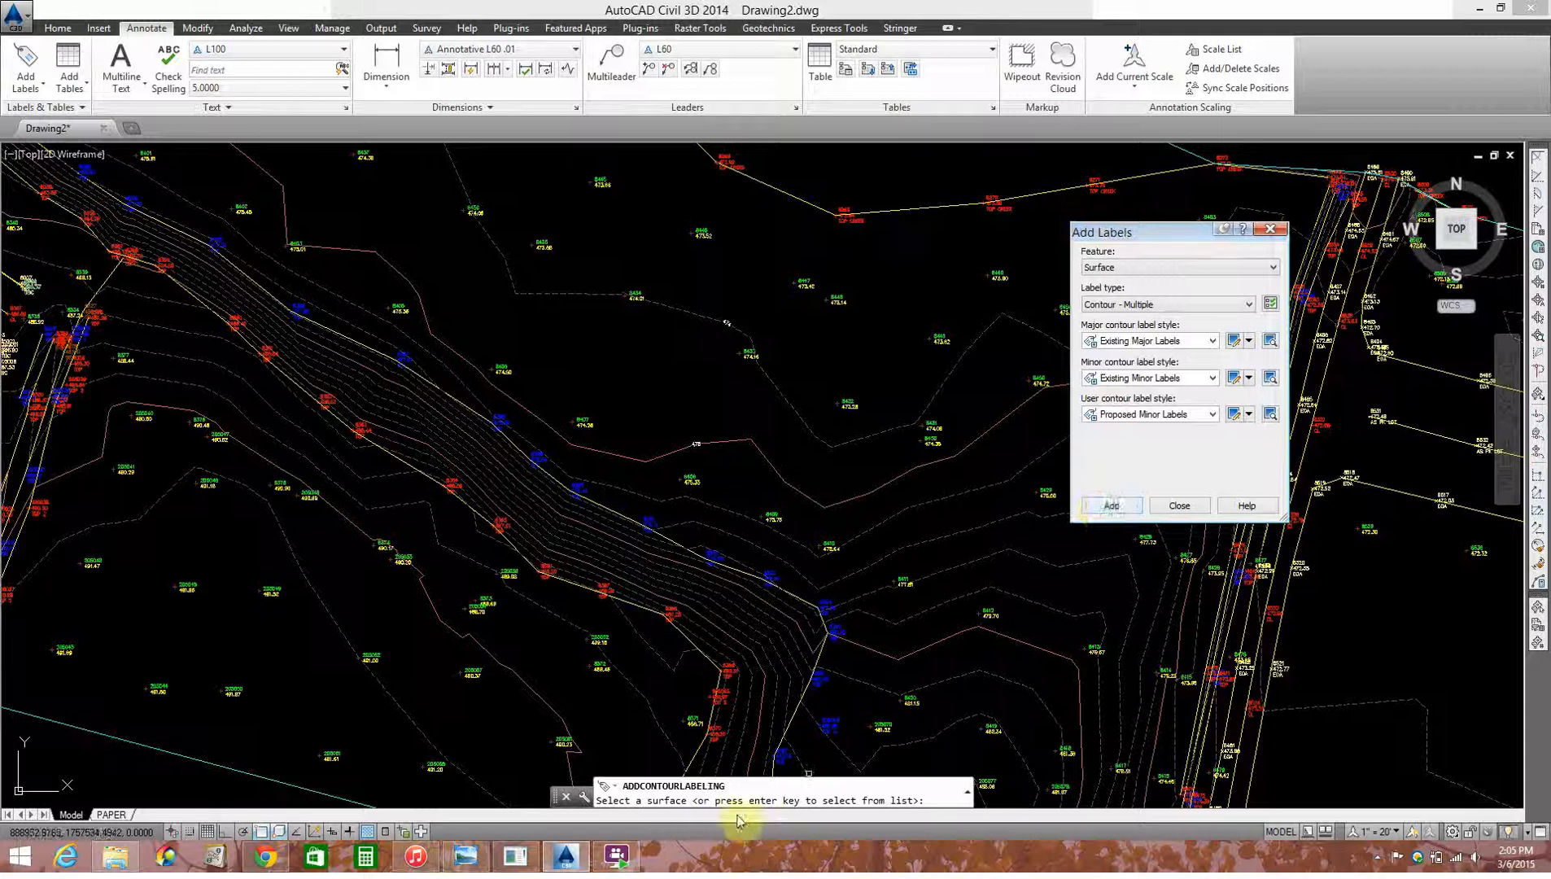
pyautogui.click(765, 457)
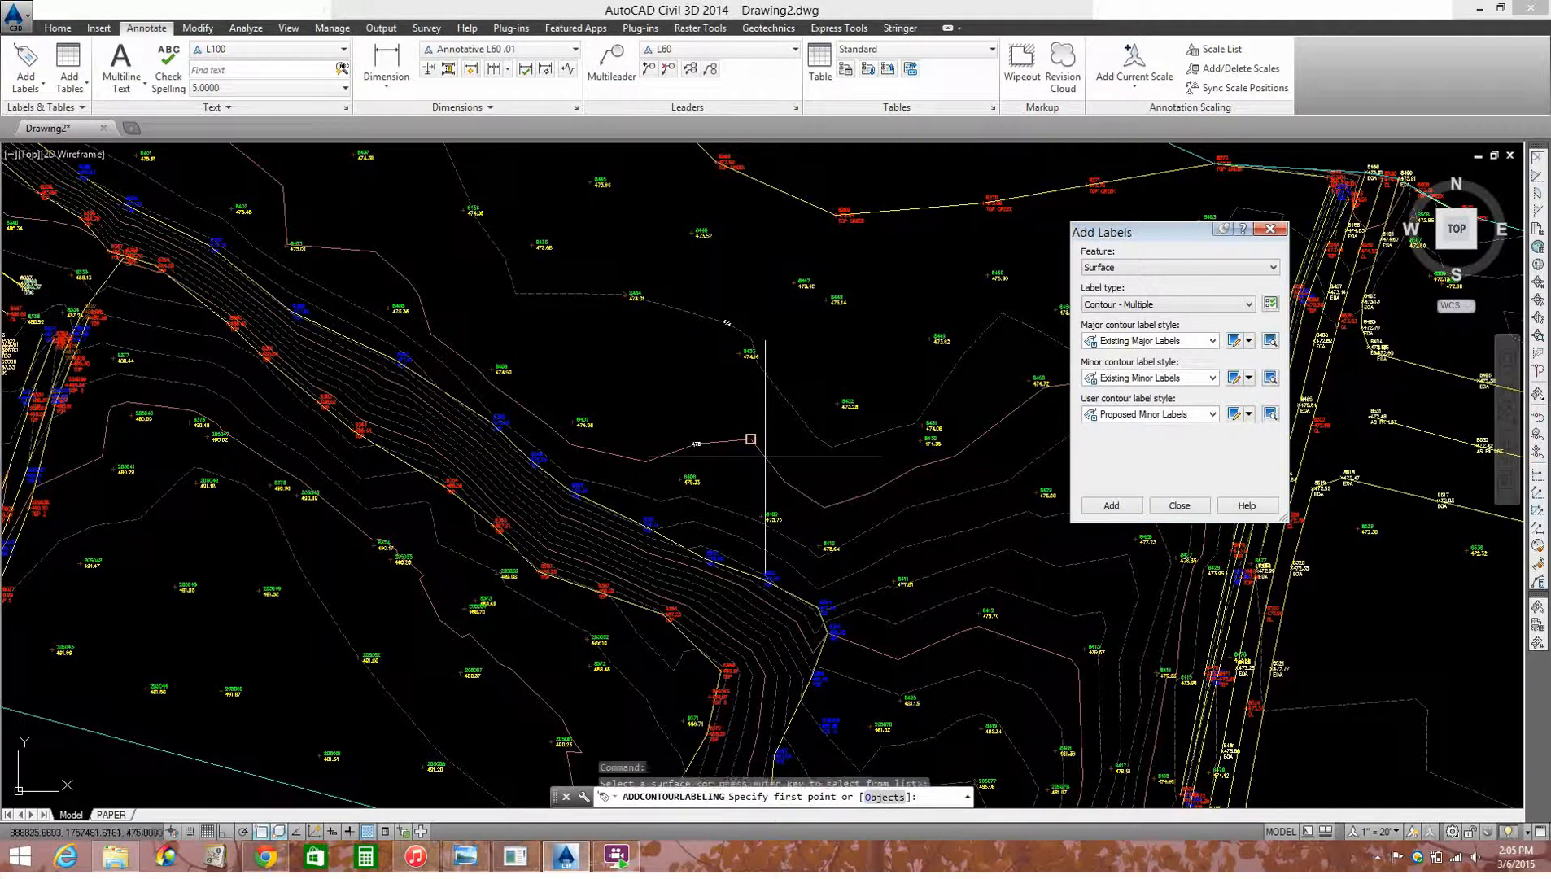
# Step: Label multiple contours along a four-point line running south across the 474 to 481 contours, passing just east of point 8412
pyautogui.moveTo(928, 481); pyautogui.dragTo(749, 473, button='middle')
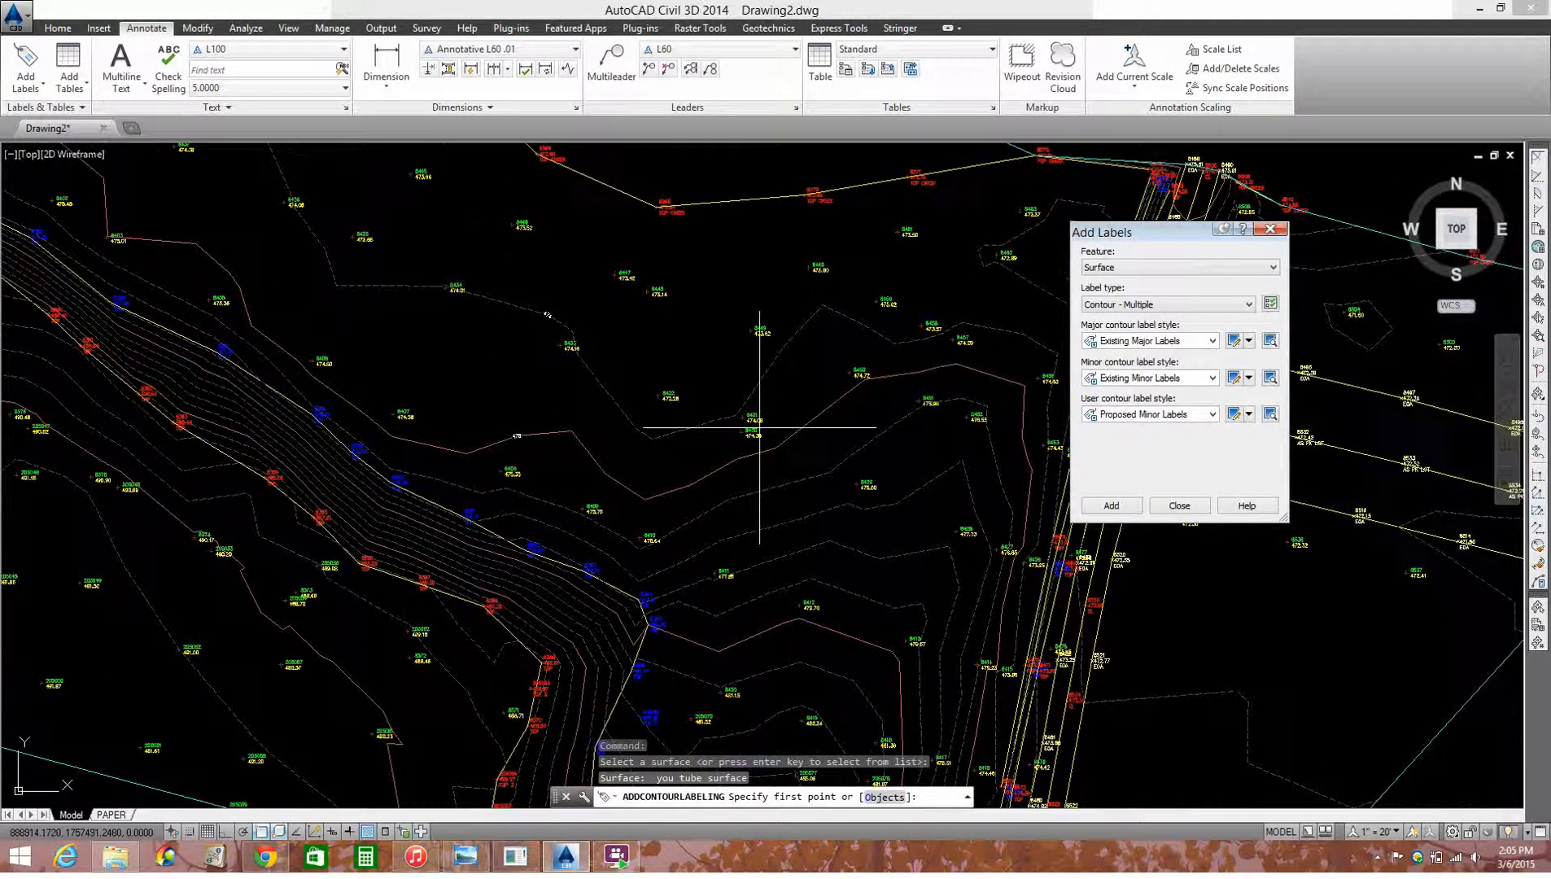
pyautogui.click(783, 290)
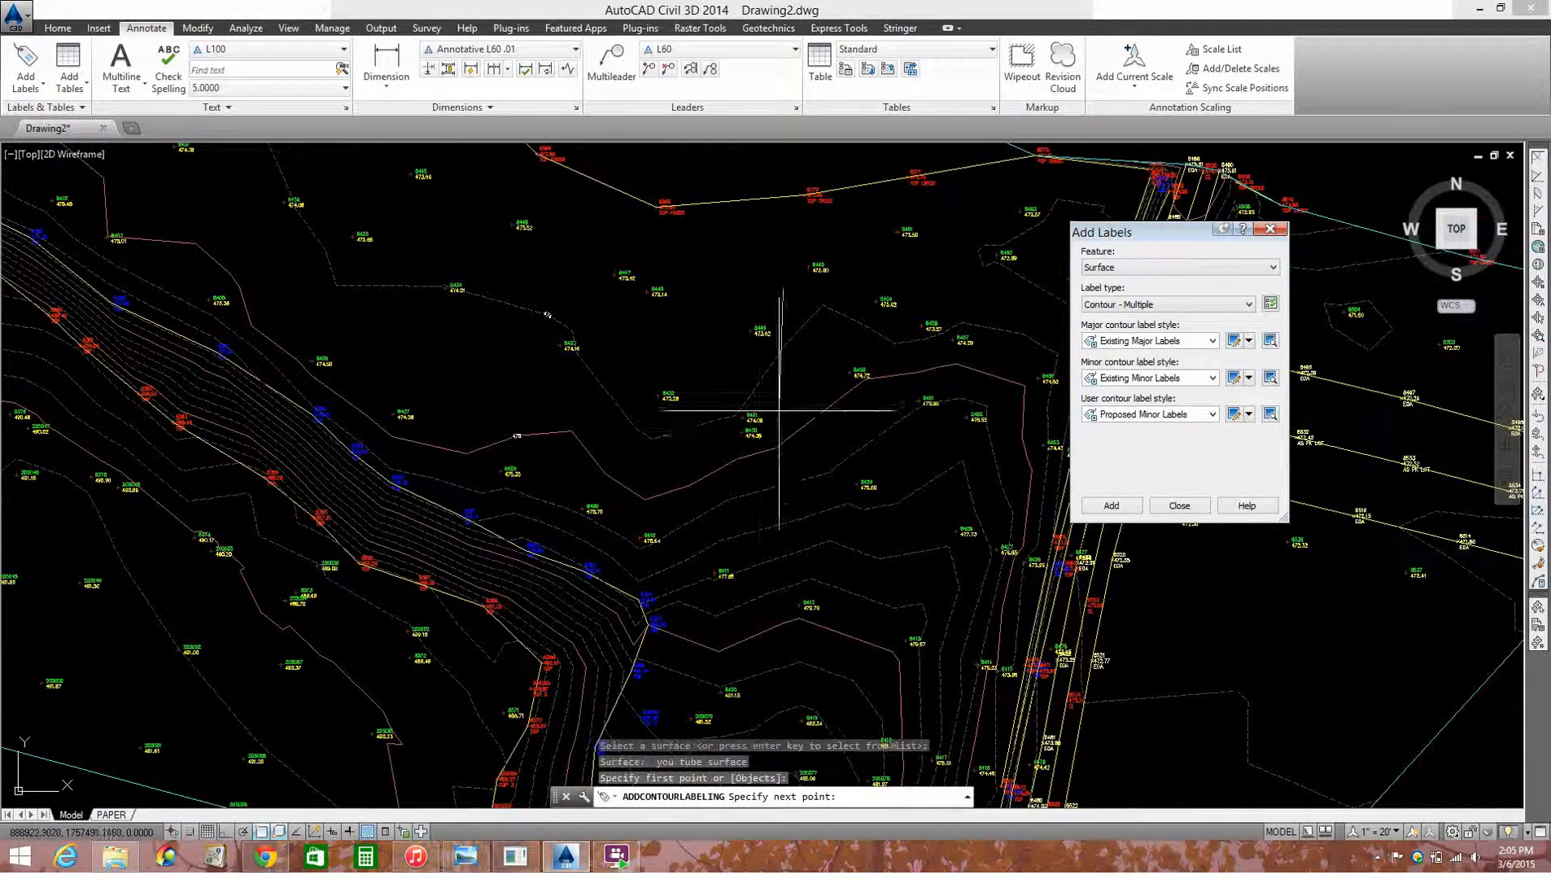
pyautogui.click(833, 529)
pyautogui.scroll(4, 847, 533)
pyautogui.scroll(-4, 796, 490)
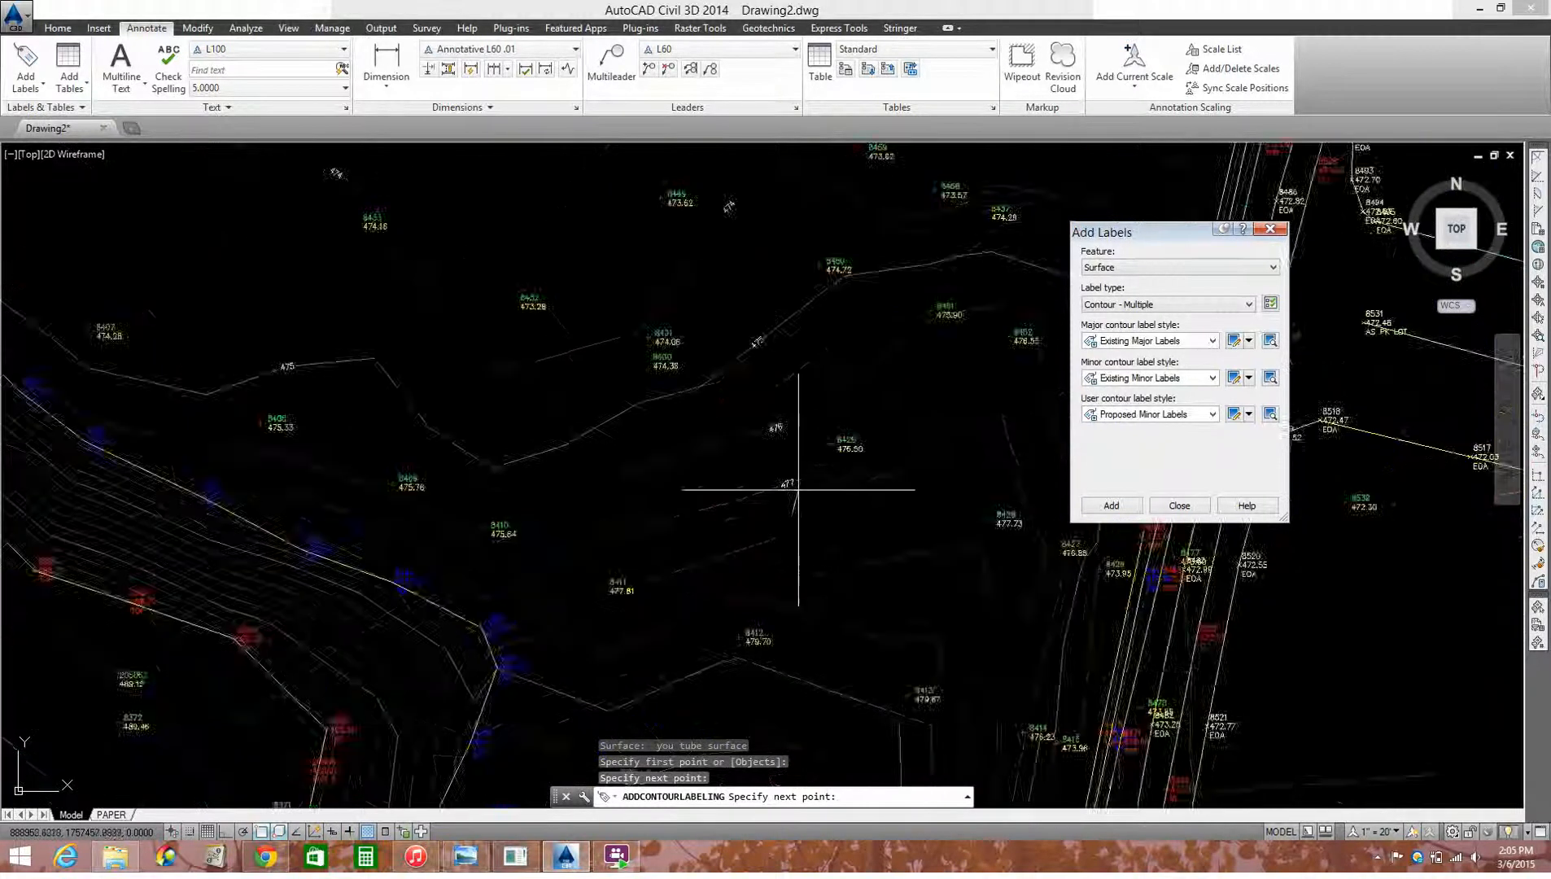
pyautogui.scroll(2, 791, 510)
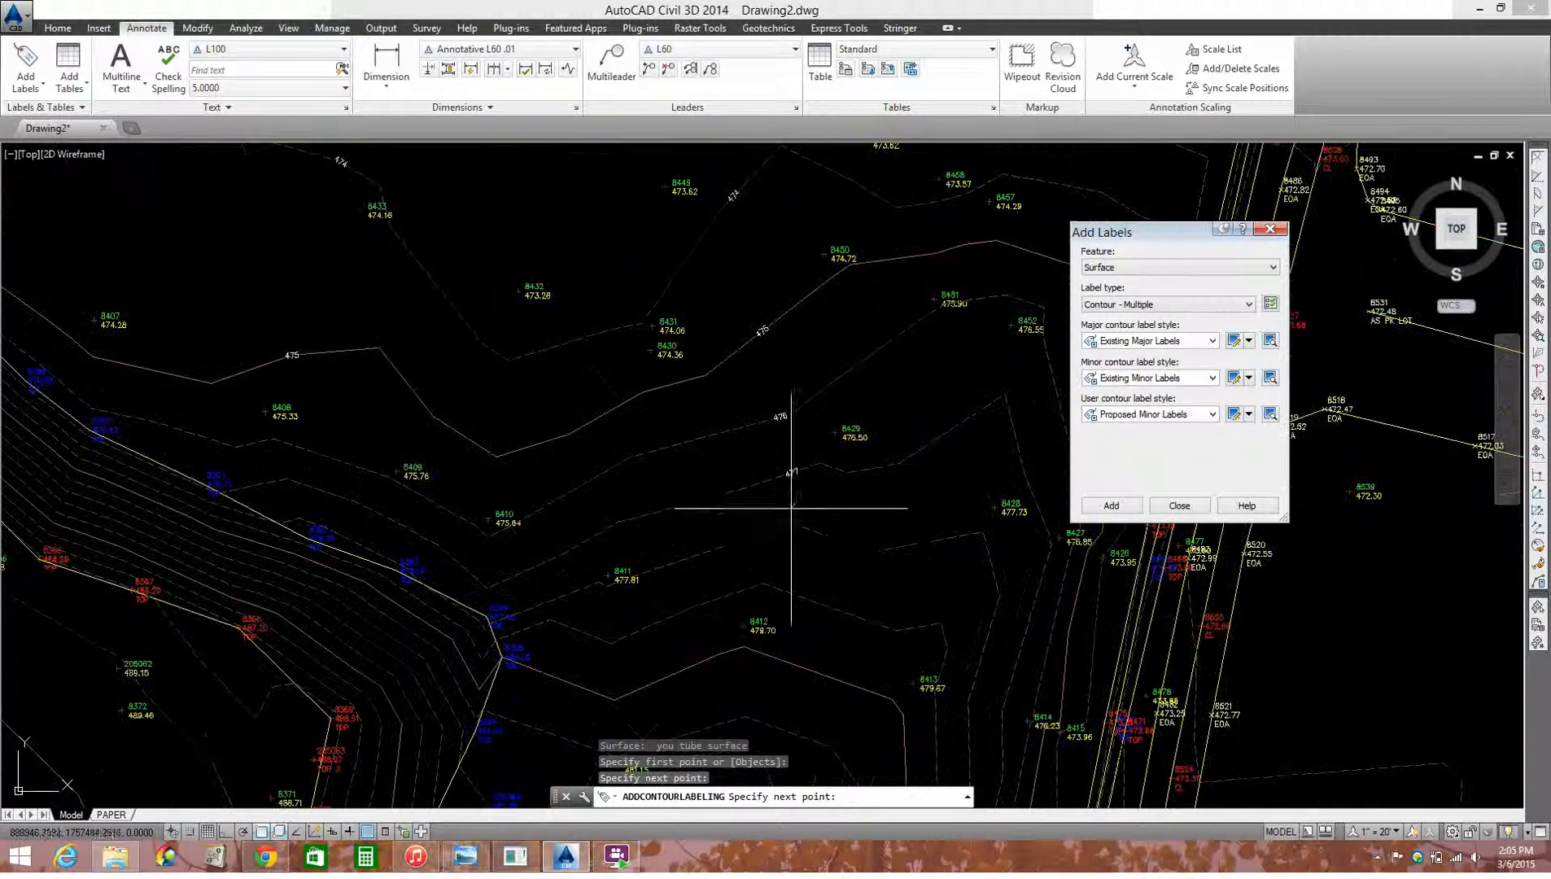
pyautogui.click(824, 628)
pyautogui.scroll(-3, 818, 651)
pyautogui.scroll(3, 800, 693)
pyautogui.click(801, 692)
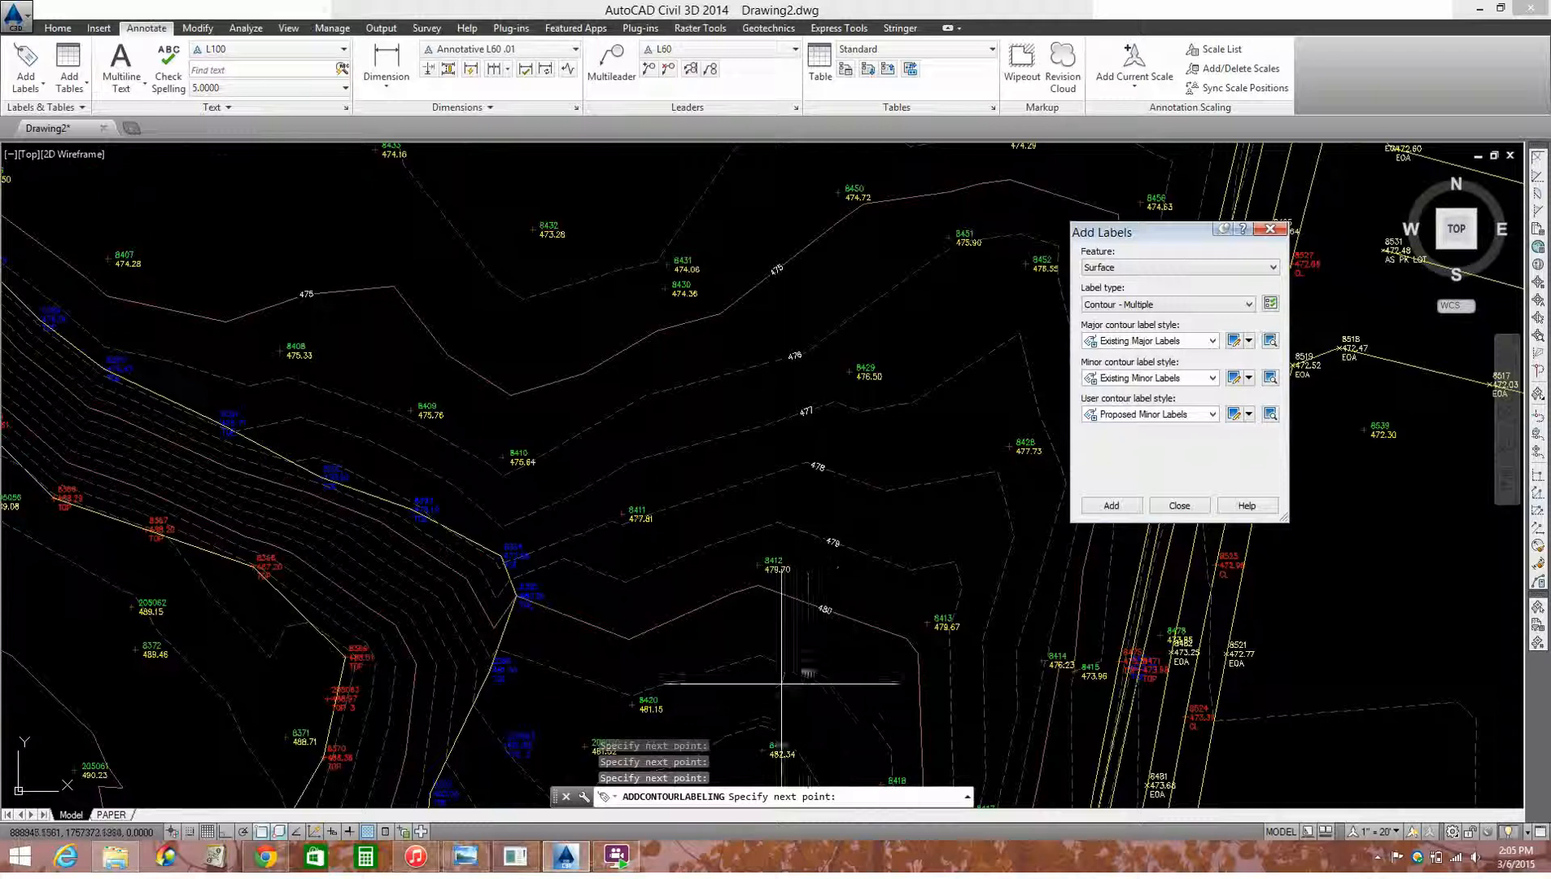
pyautogui.press('Return')
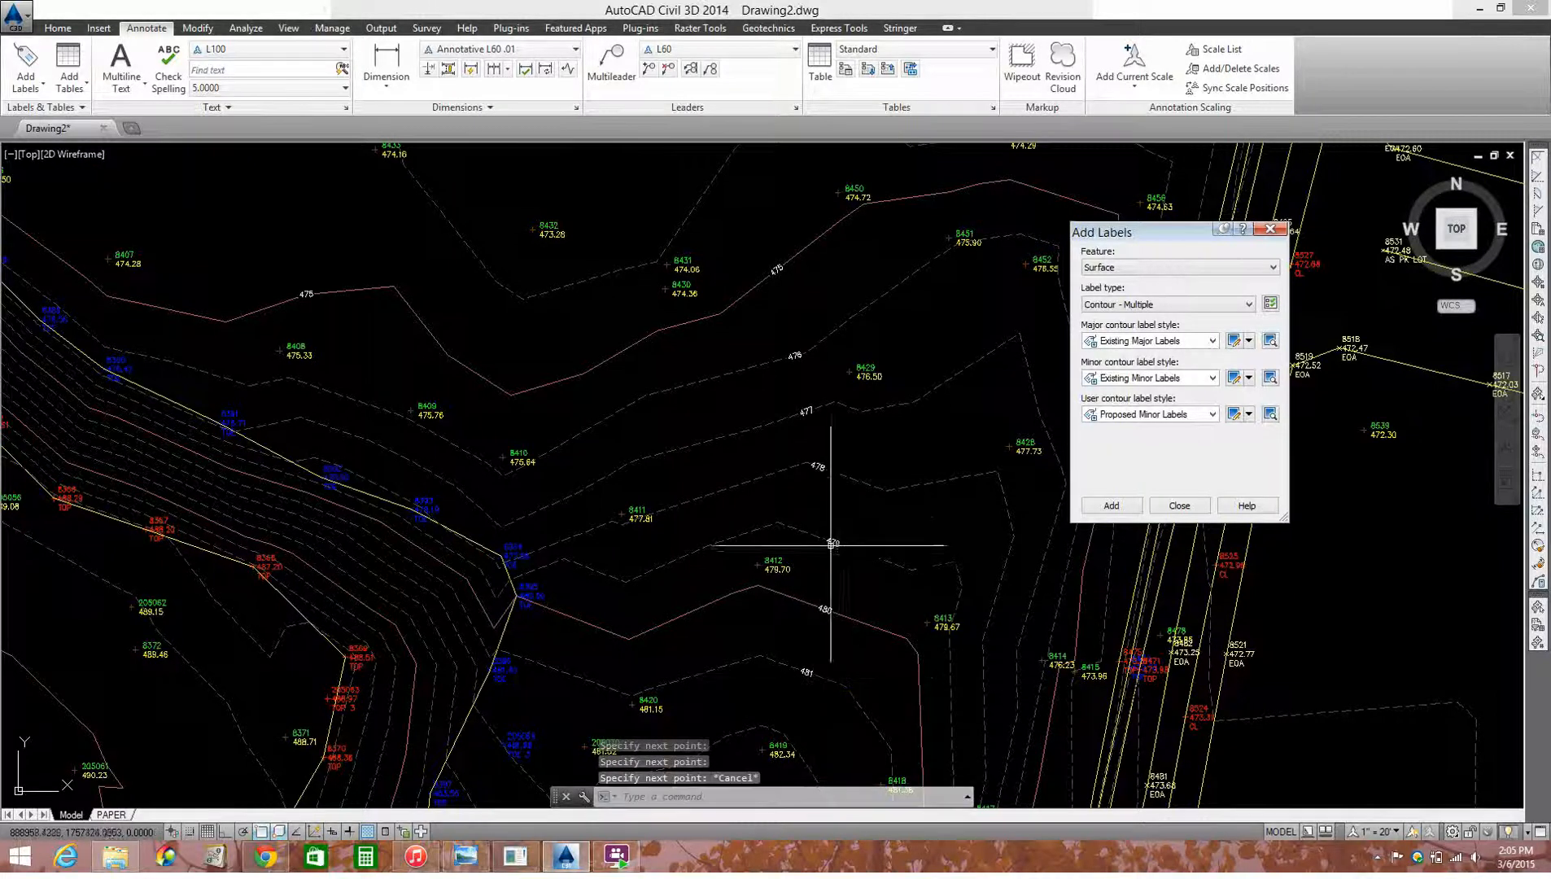
# Step: Change the label type to Spot Elevation with the SS_Full Spot Elev 0.01 label style
pyautogui.click(1133, 305)
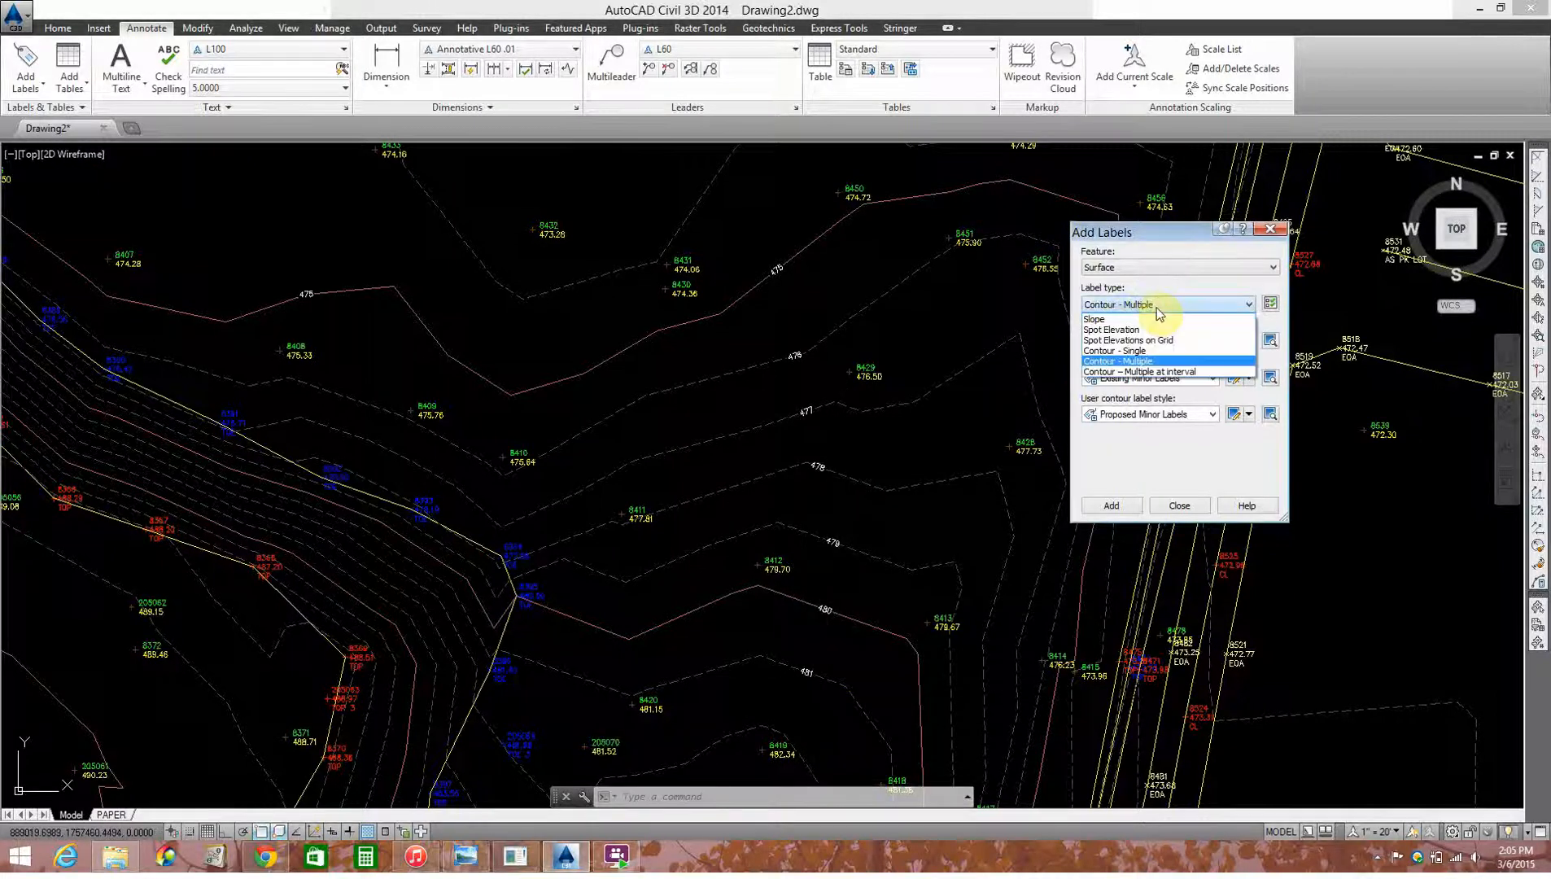
pyautogui.click(1159, 330)
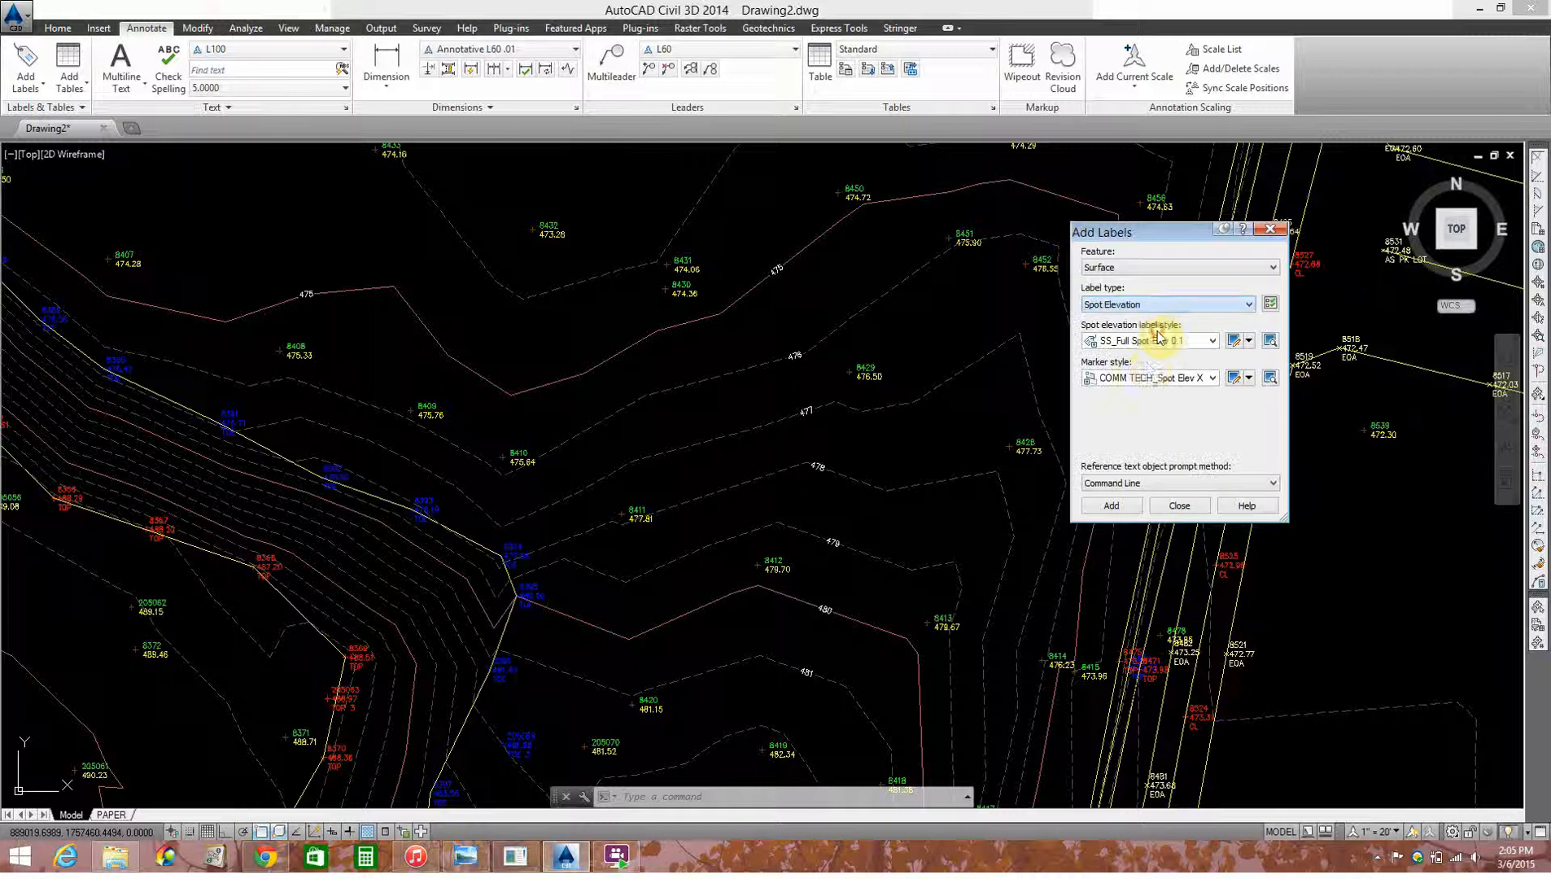
pyautogui.click(1197, 348)
pyautogui.click(1148, 394)
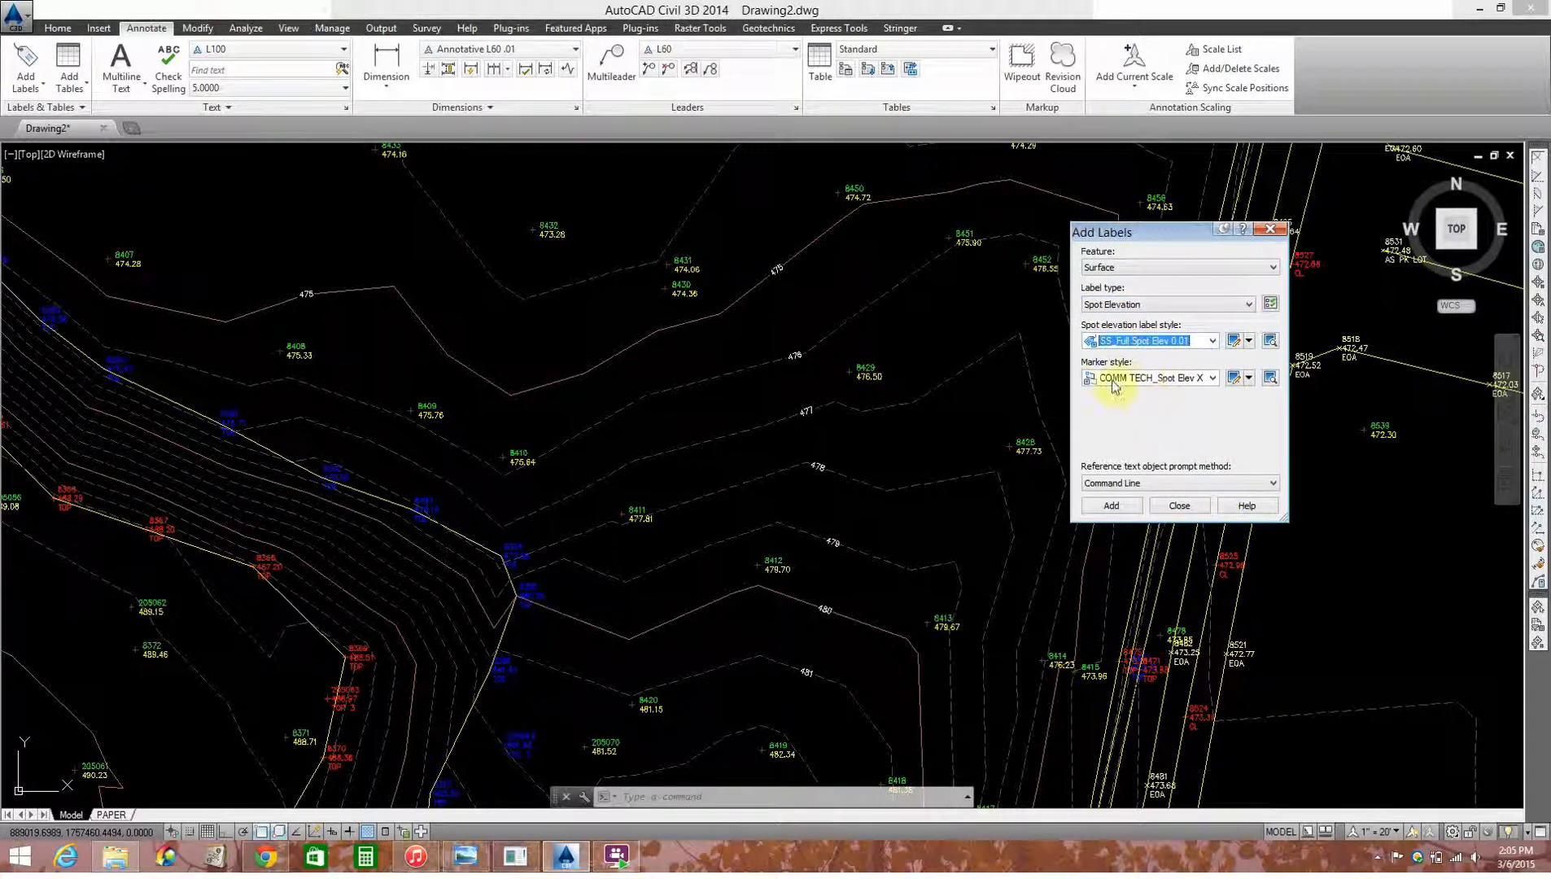
# Step: Add one spot elevation label to the surface in the open area just north of point 8432
pyautogui.click(1112, 505)
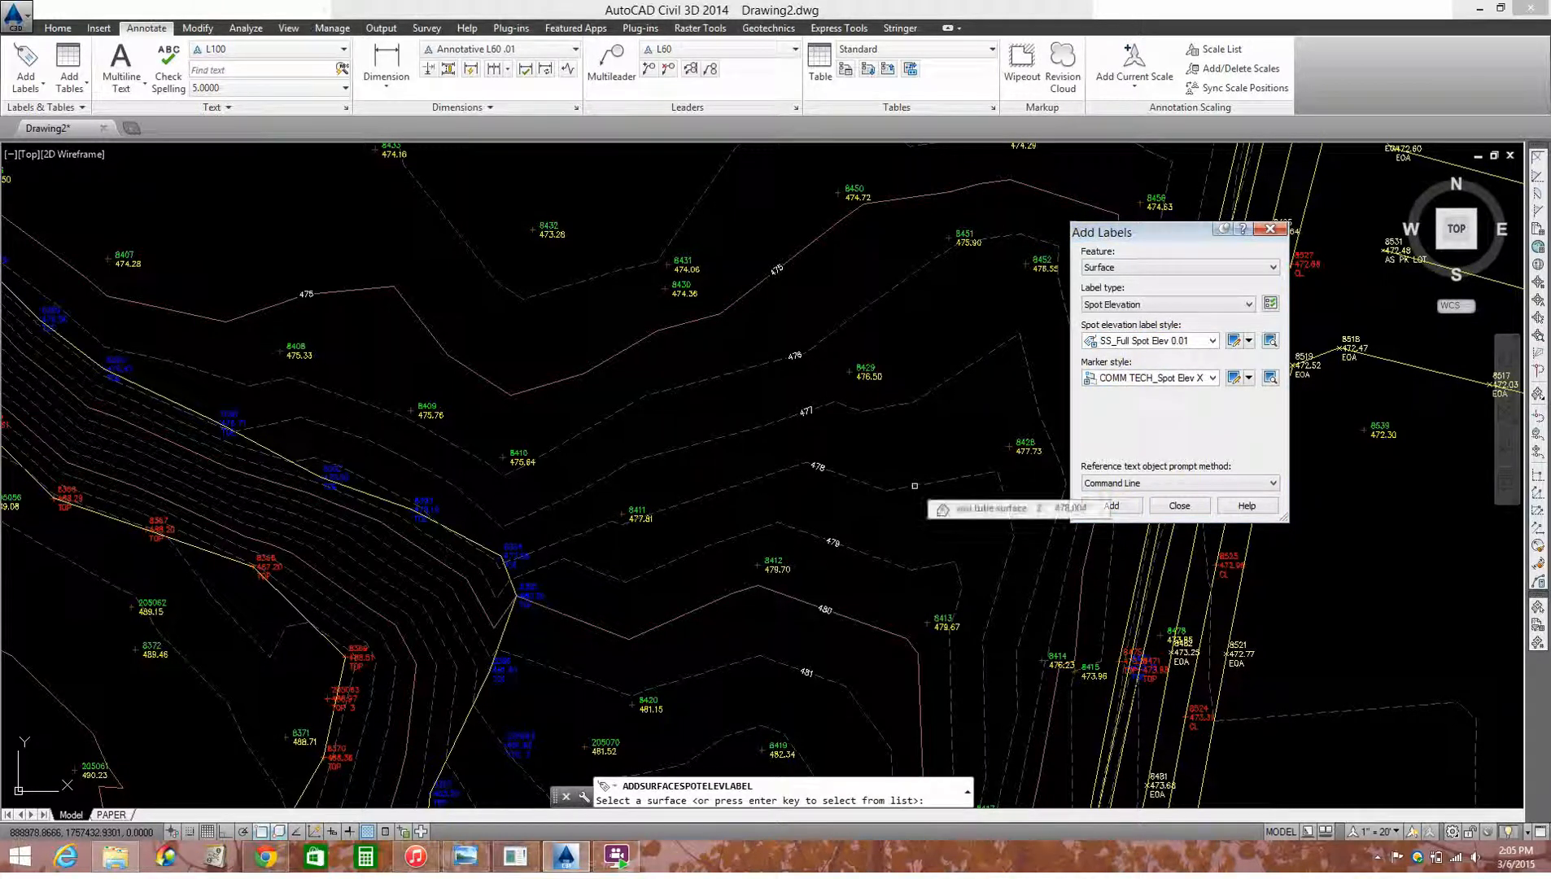
pyautogui.click(914, 486)
pyautogui.scroll(-3, 820, 521)
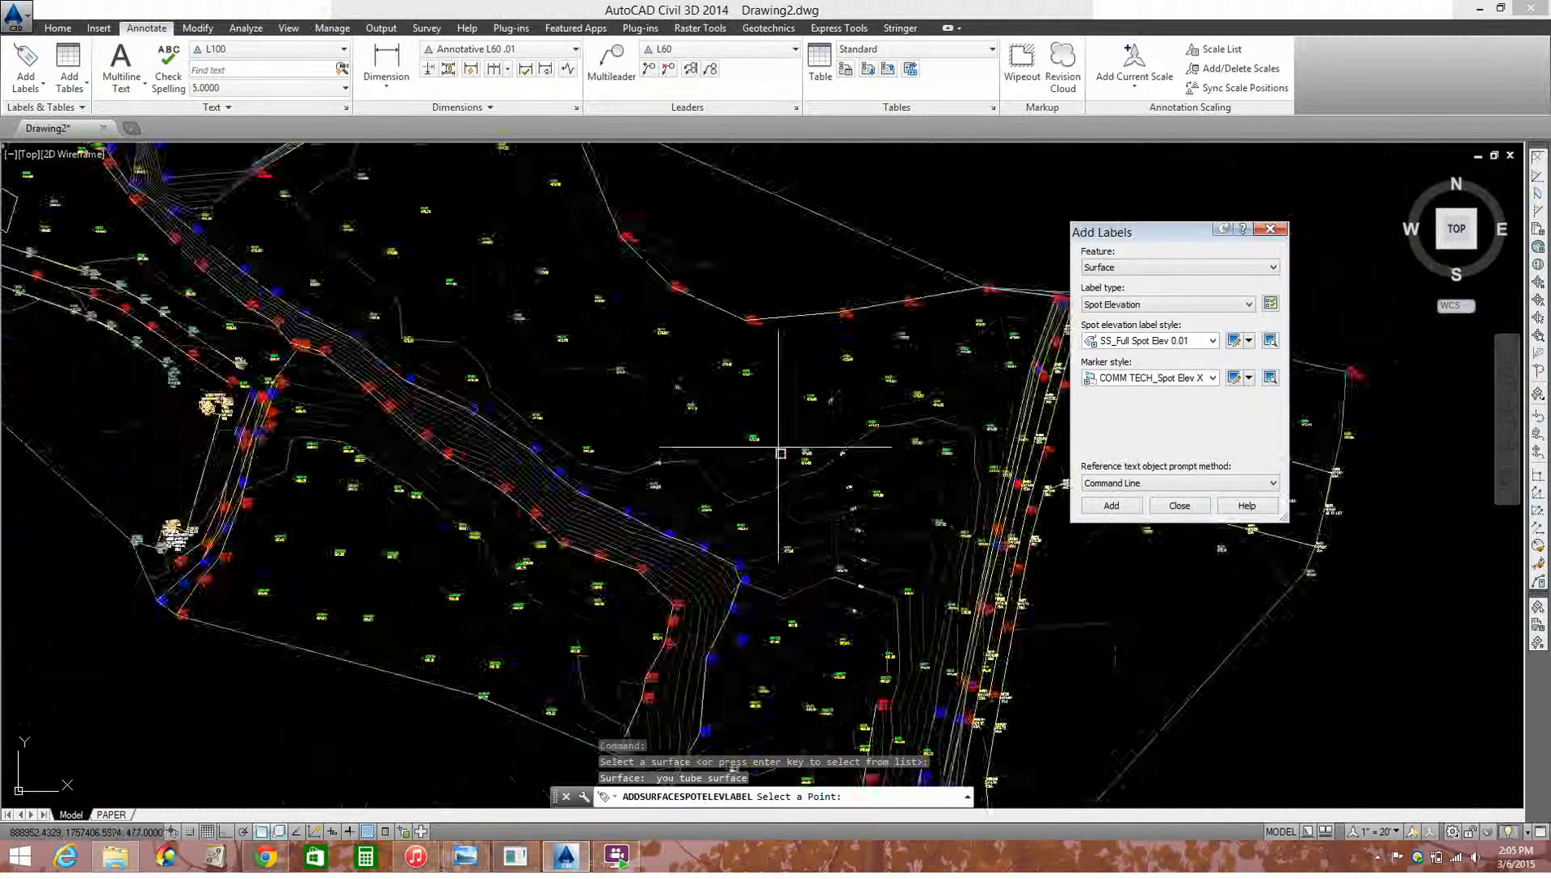
pyautogui.scroll(6, 765, 444)
pyautogui.click(832, 342)
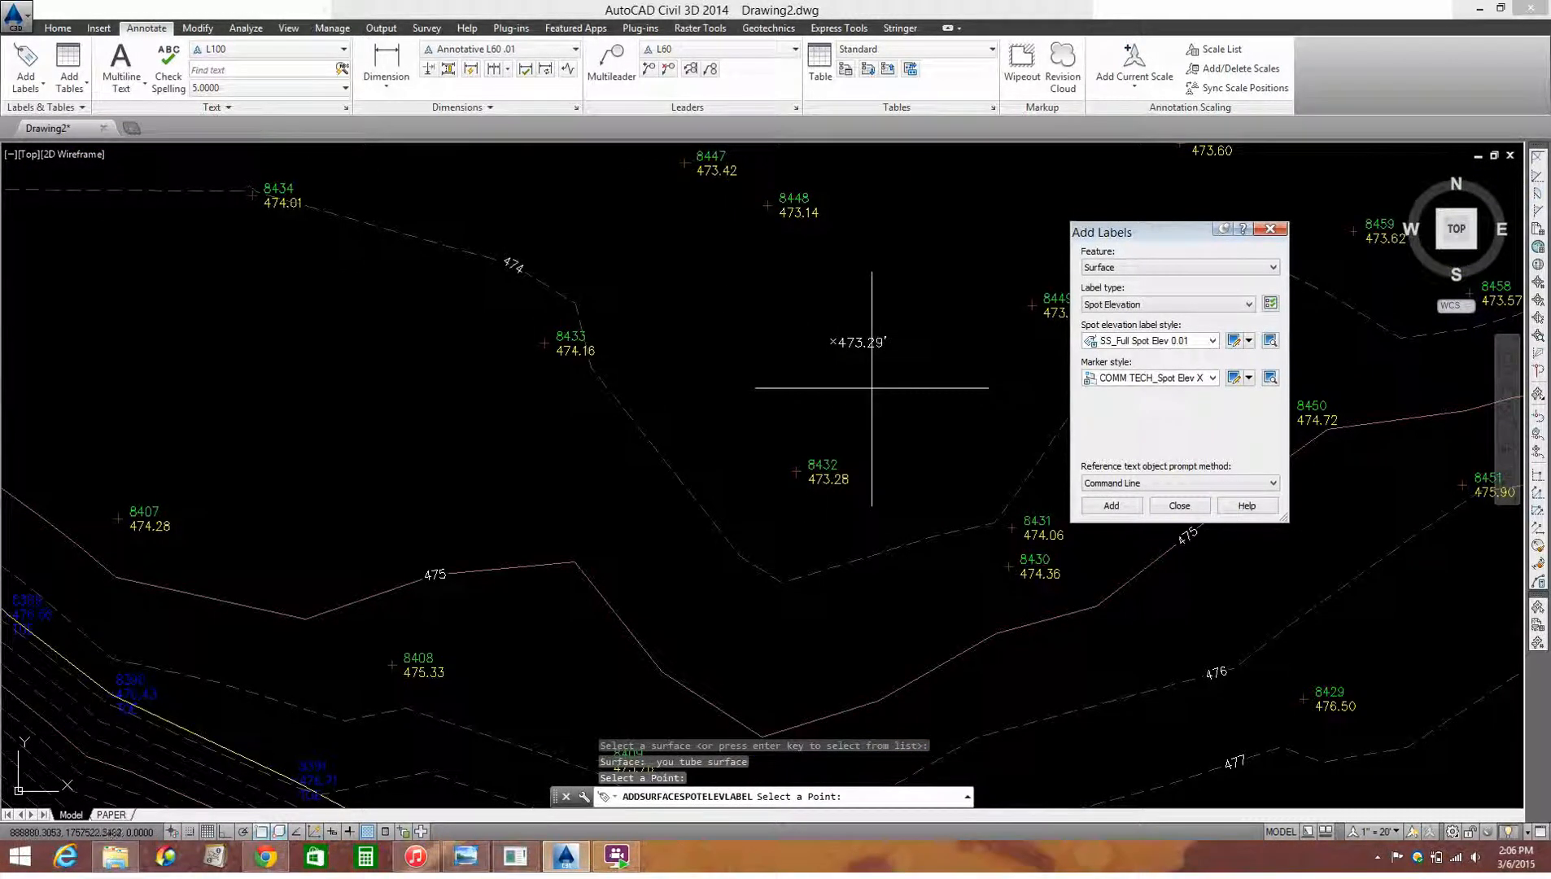
pyautogui.press('Escape')
# Step: Edit the new spot elevation label's text, appending EG after the surface elevation
pyautogui.click(853, 341)
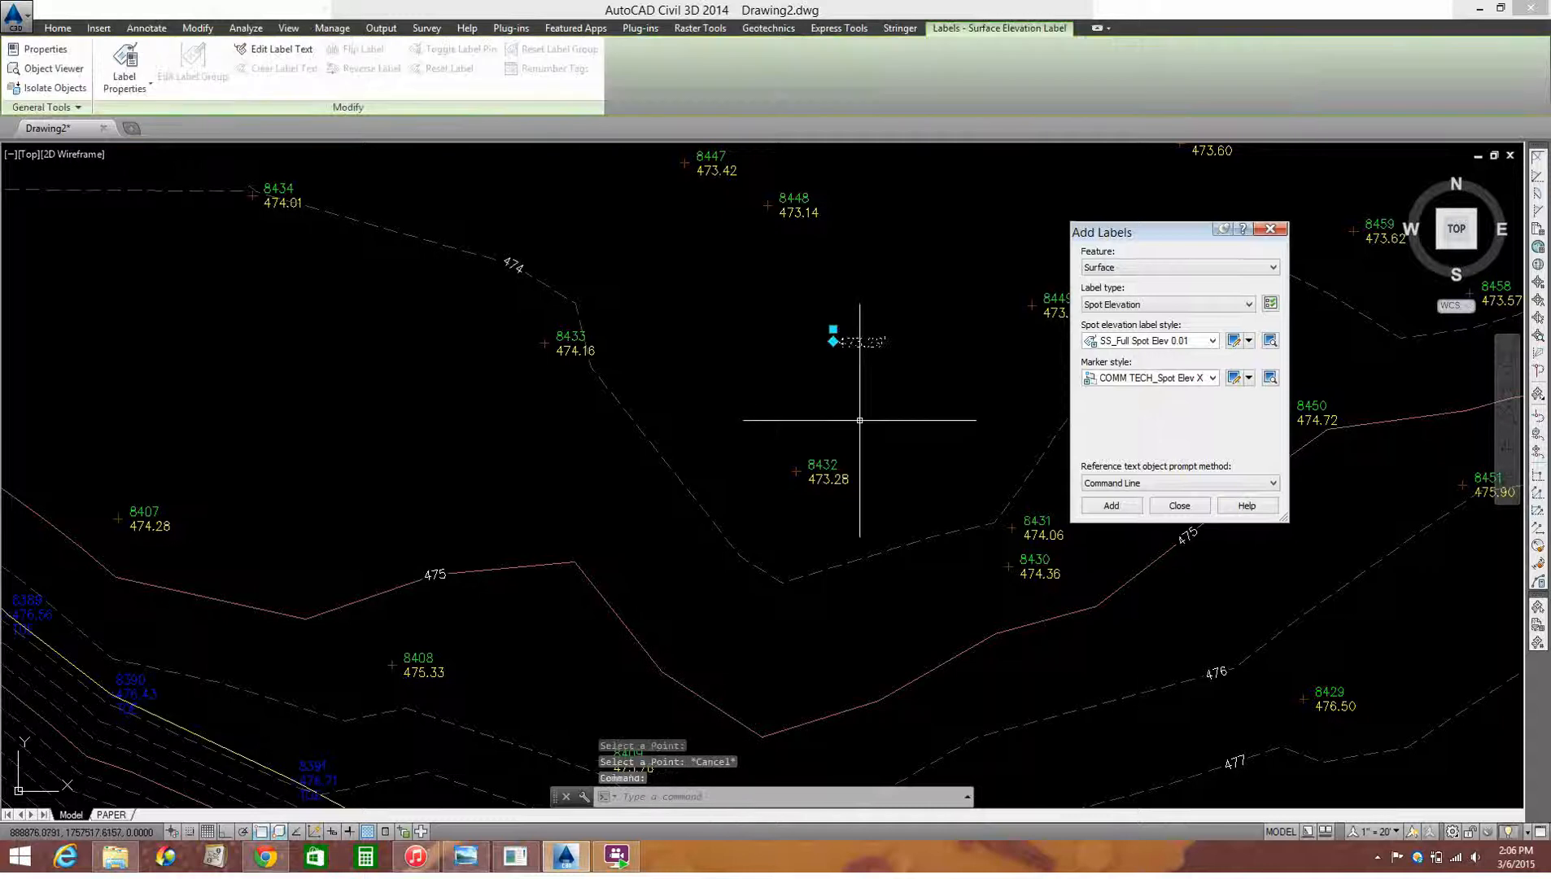
pyautogui.rightClick(856, 349)
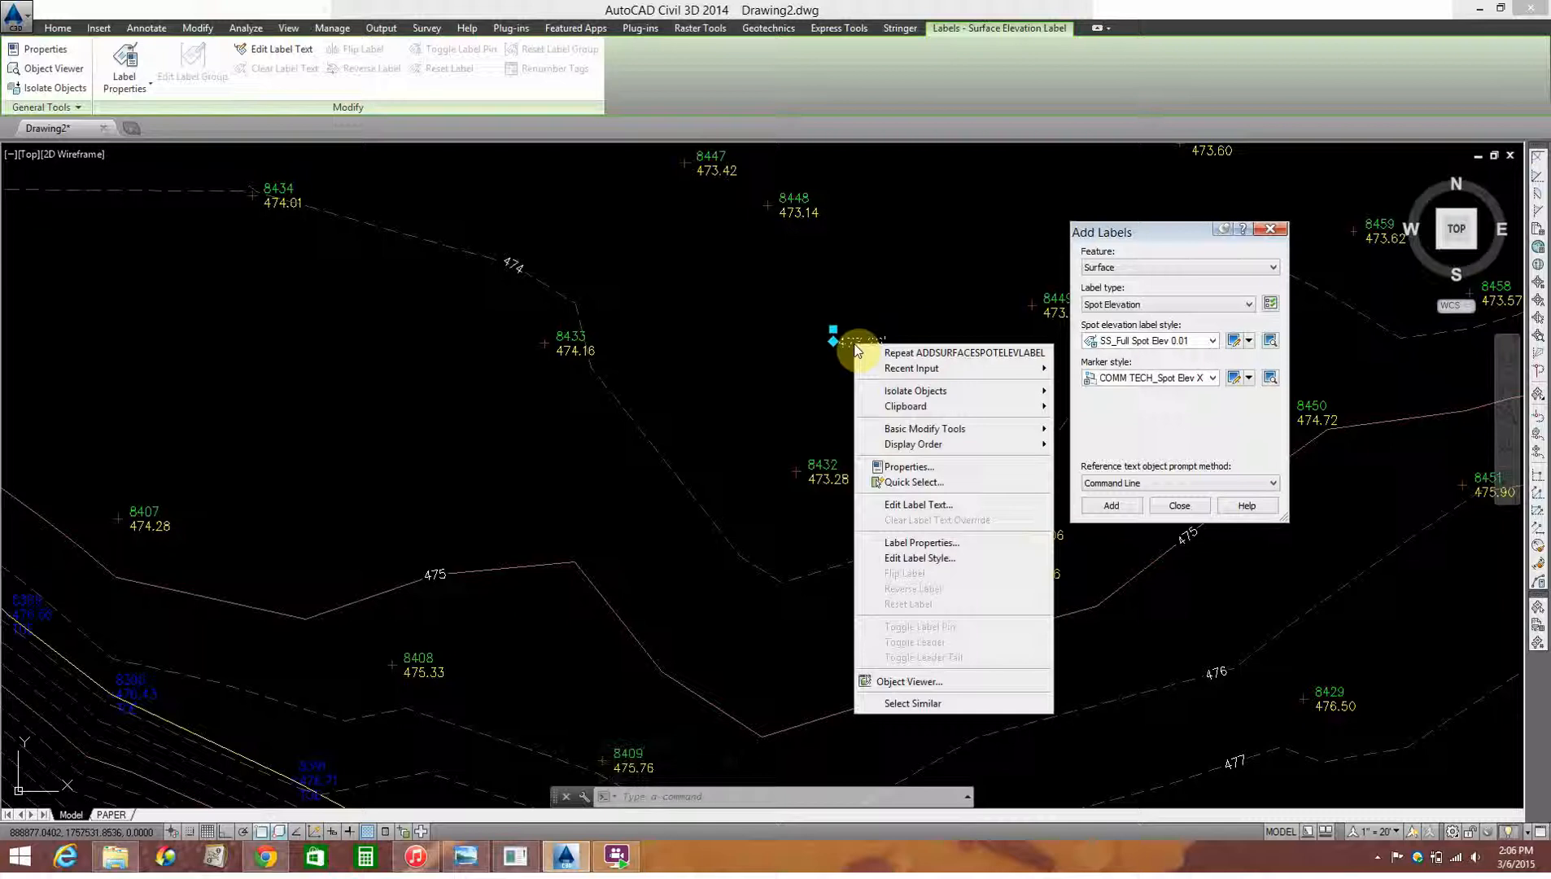
pyautogui.click(924, 505)
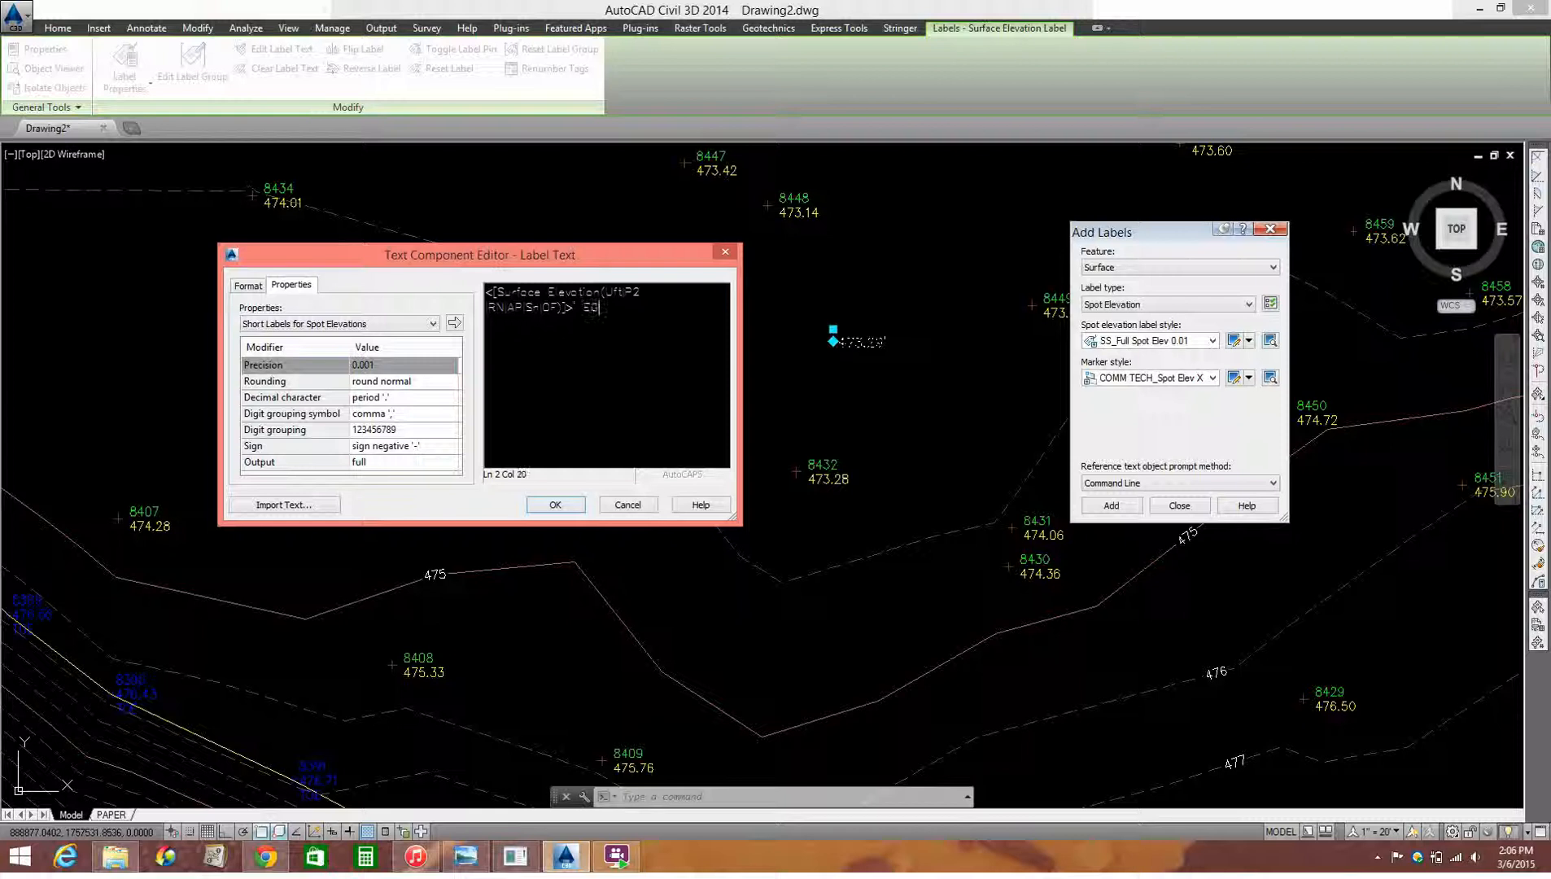
pyautogui.click(555, 506)
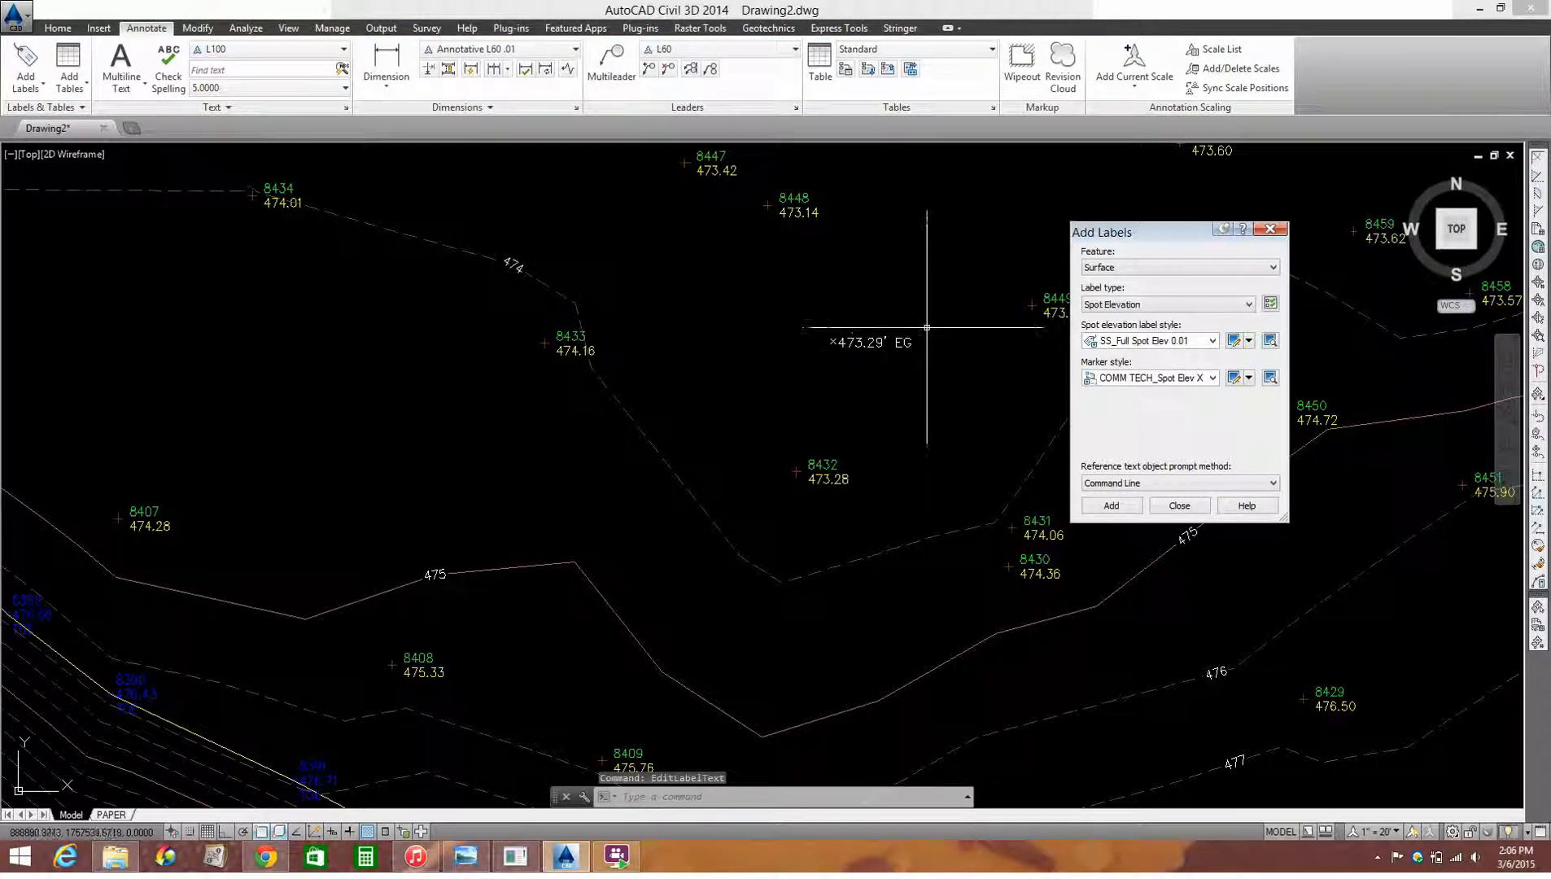
# Step: Copy the 473.29' EG spot elevation label to a spot between the 476 and 477 contours, southwest of point 8429
pyautogui.write('copy')
pyautogui.press('Return')
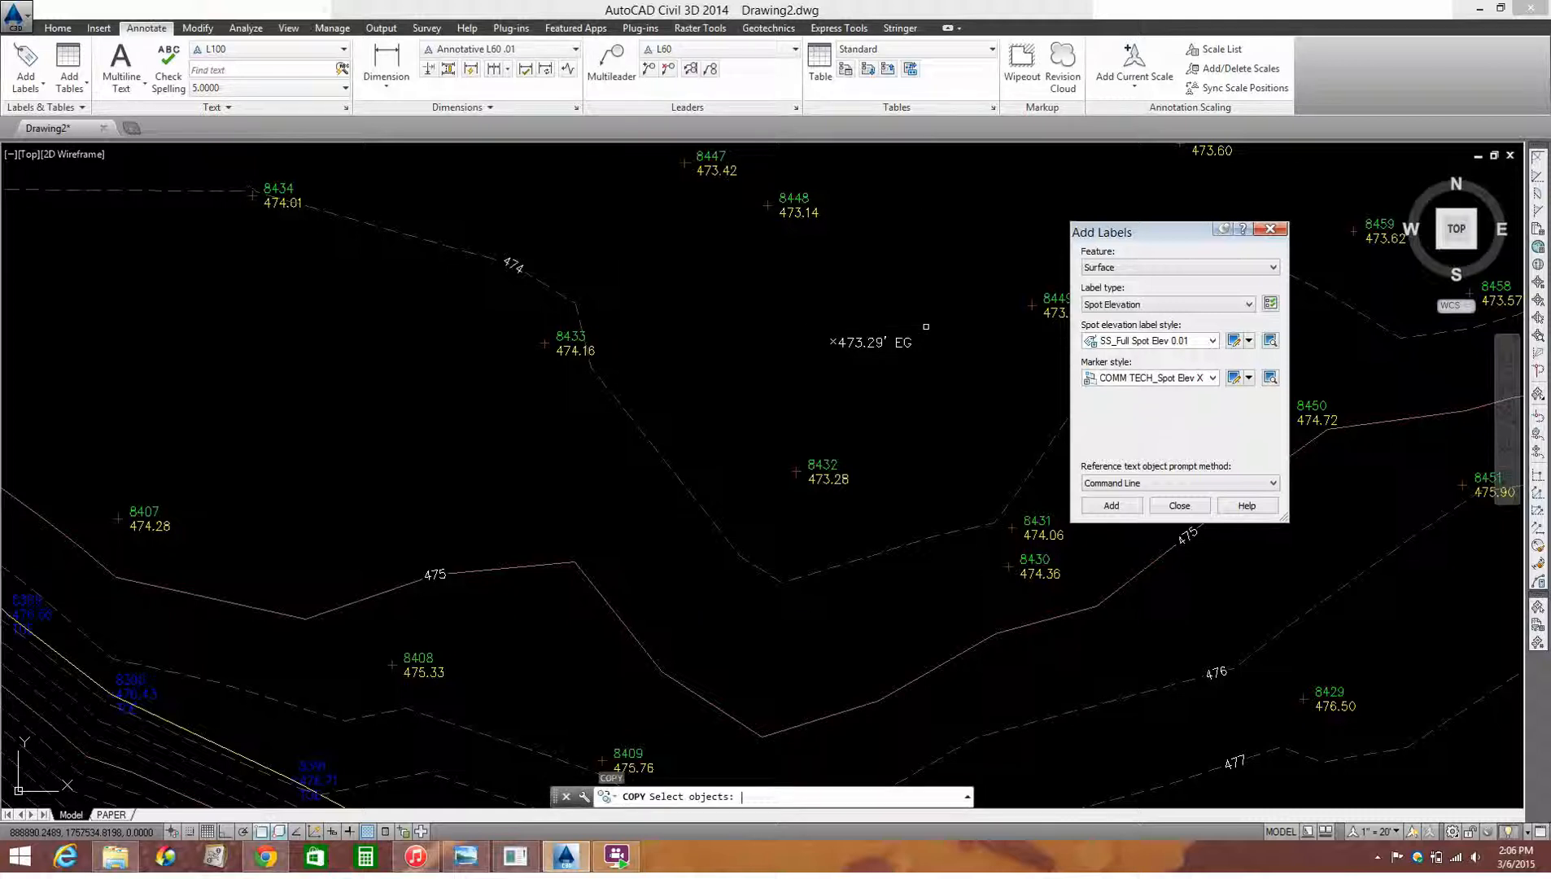
pyautogui.click(845, 409)
pyautogui.press('Return')
pyautogui.click(859, 389)
pyautogui.scroll(-3, 858, 388)
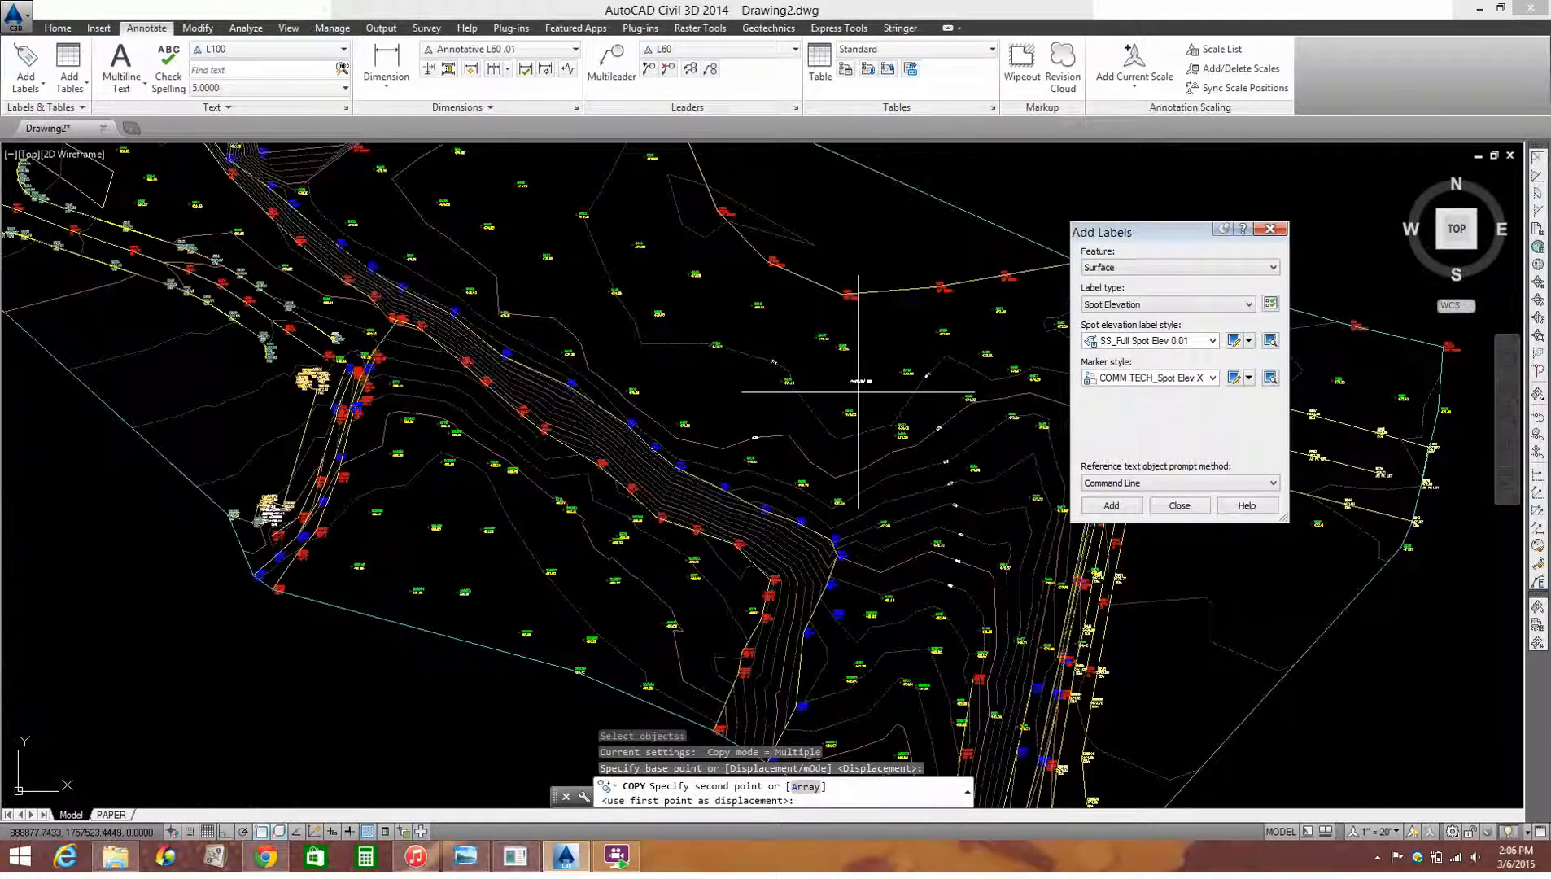
pyautogui.scroll(2, 896, 468)
pyautogui.scroll(2, 908, 500)
pyautogui.click(1047, 523)
pyautogui.scroll(-2, 920, 570)
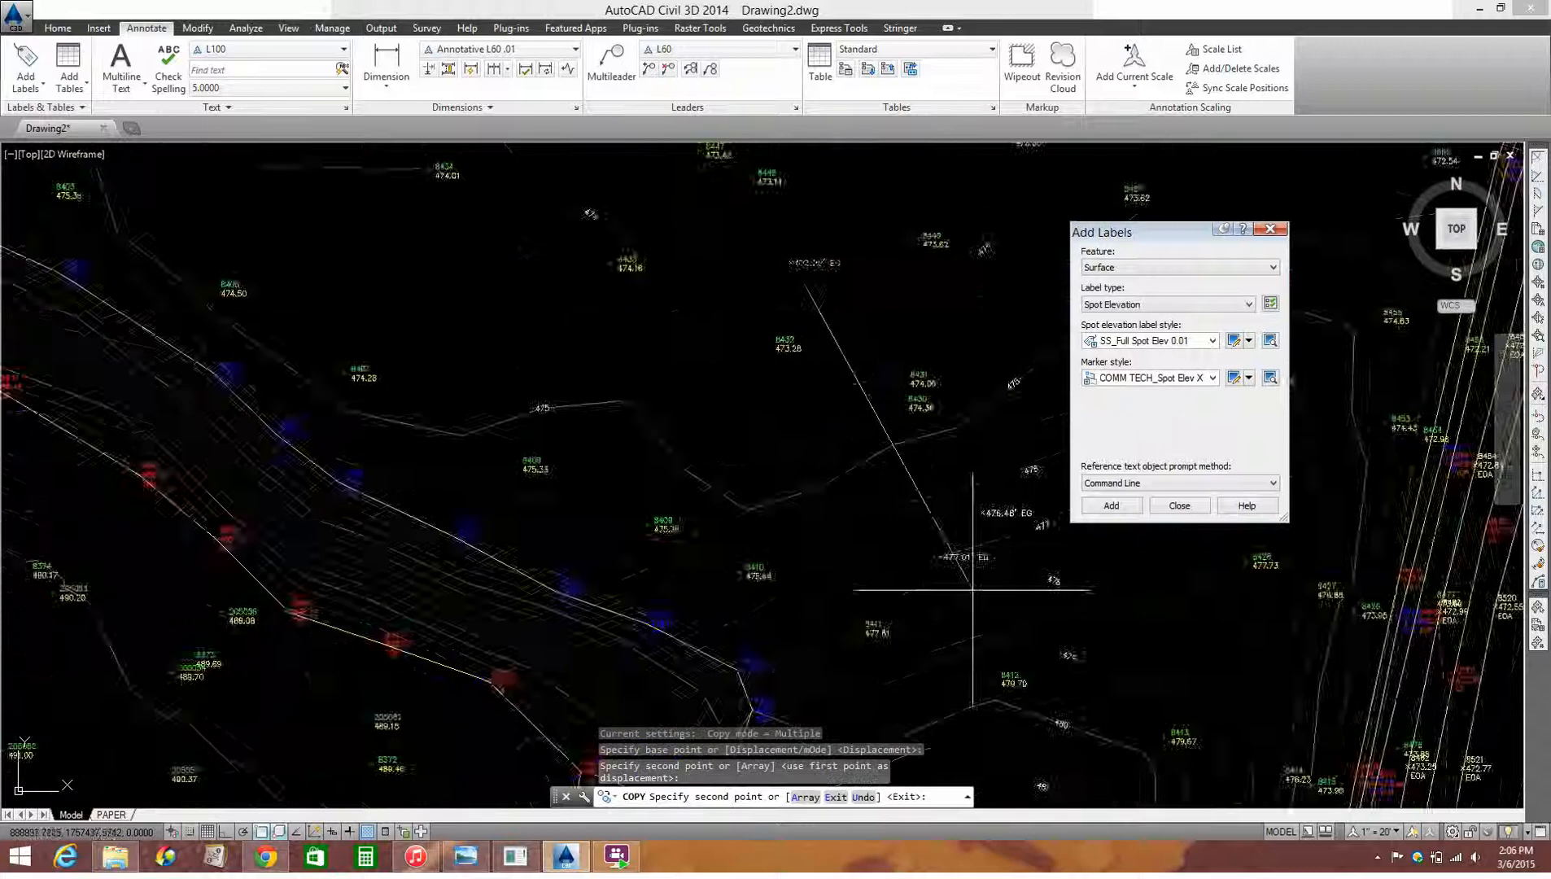
# Step: Place two more copies of the spot label, one between contours 477 and 478 and one southwest of point 8413
pyautogui.scroll(2, 1077, 624)
pyautogui.moveTo(1077, 624); pyautogui.dragTo(803, 590, button='middle')
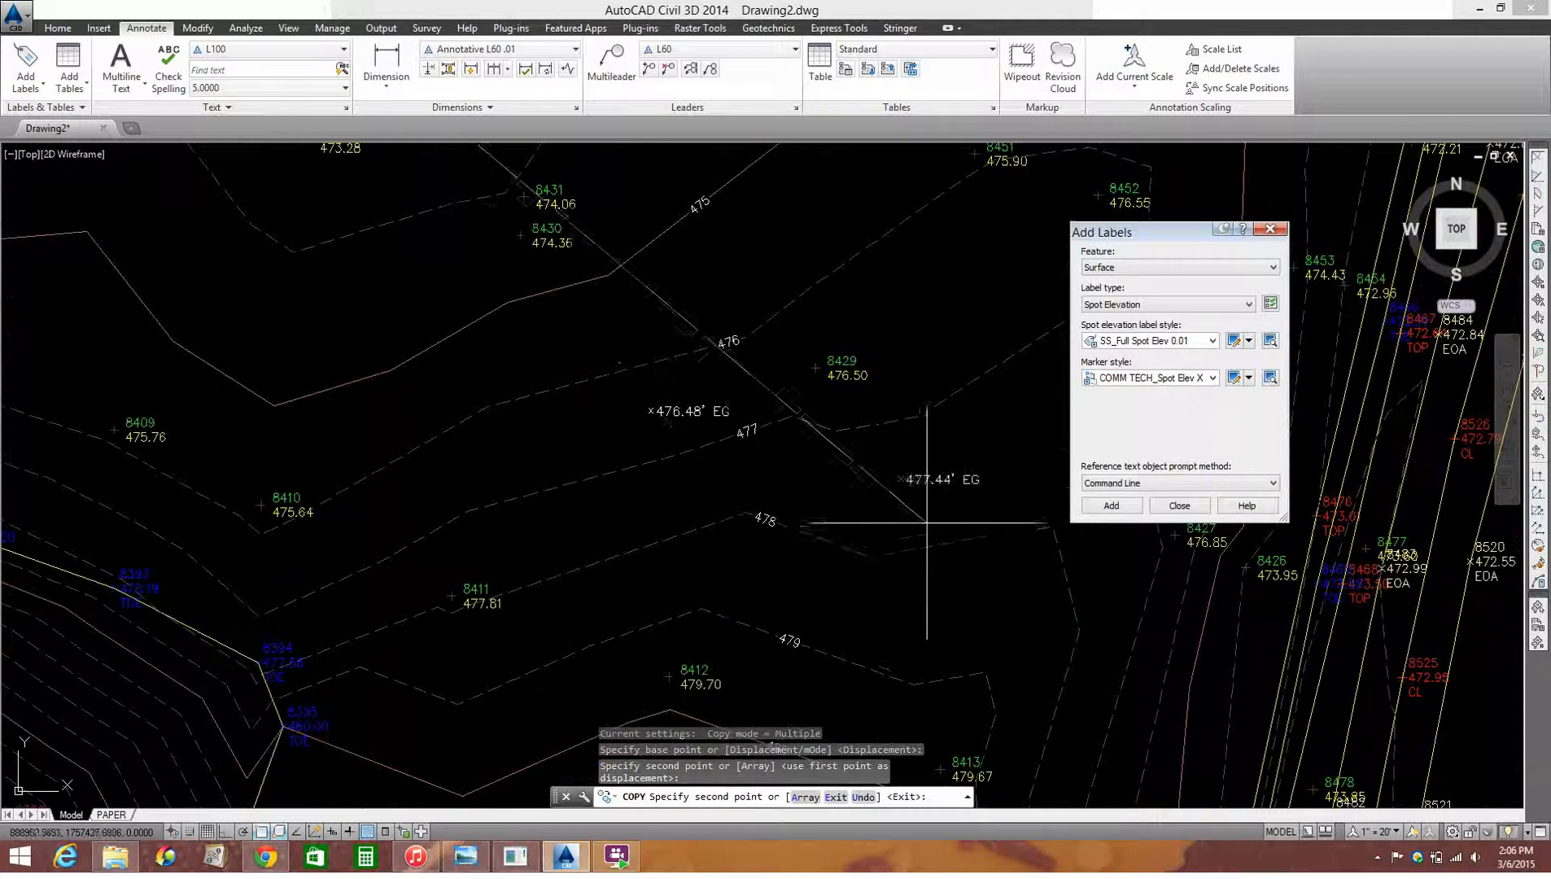
pyautogui.click(973, 511)
pyautogui.scroll(-3, 969, 514)
pyautogui.scroll(3, 924, 579)
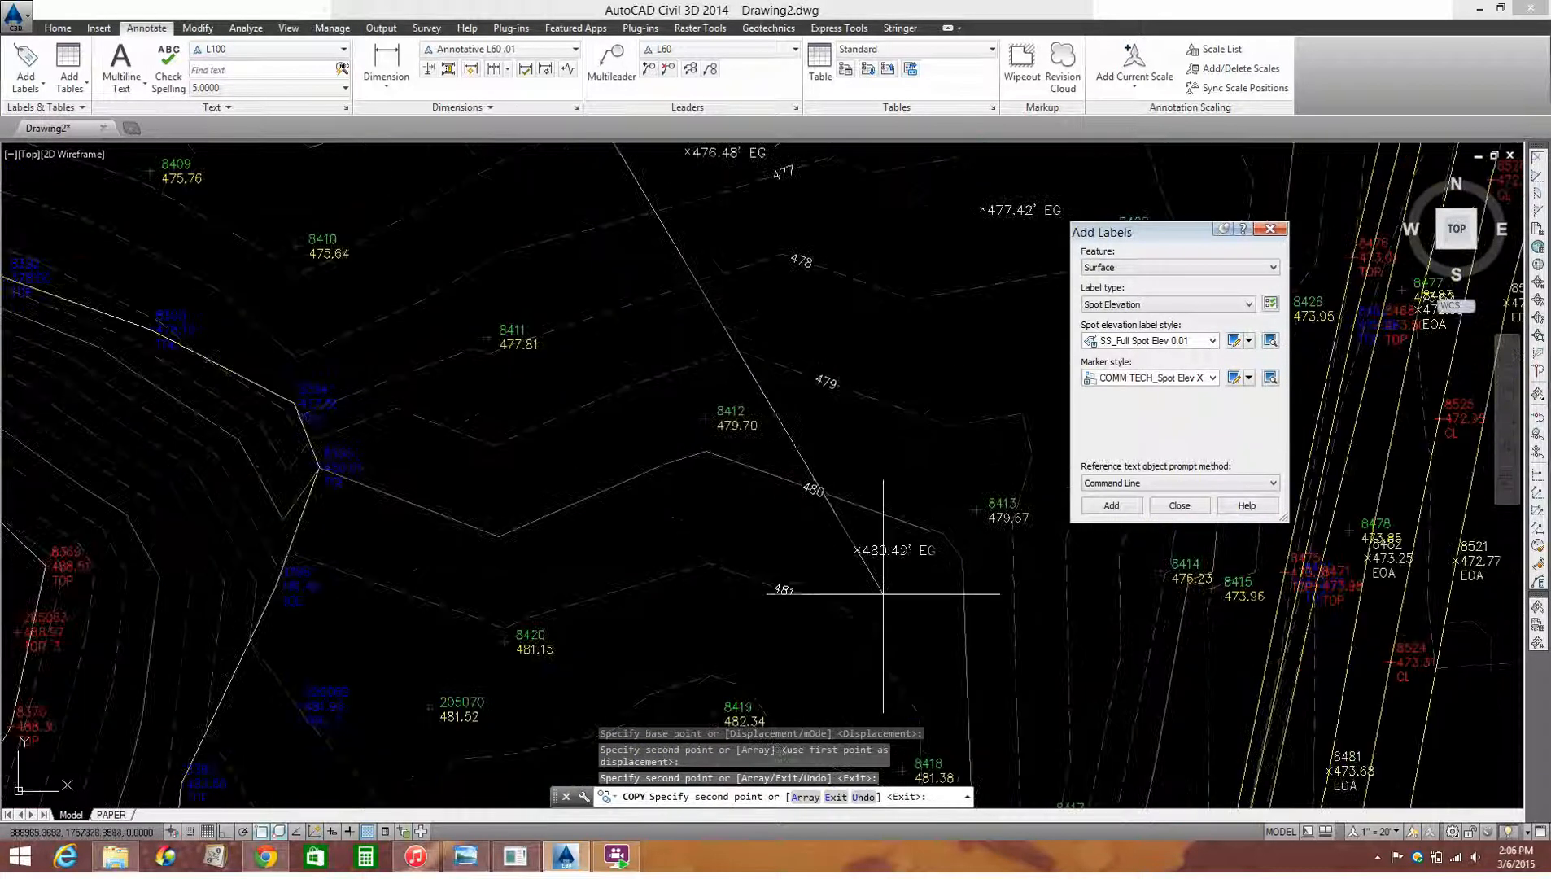
pyautogui.click(875, 600)
pyautogui.press('Escape')
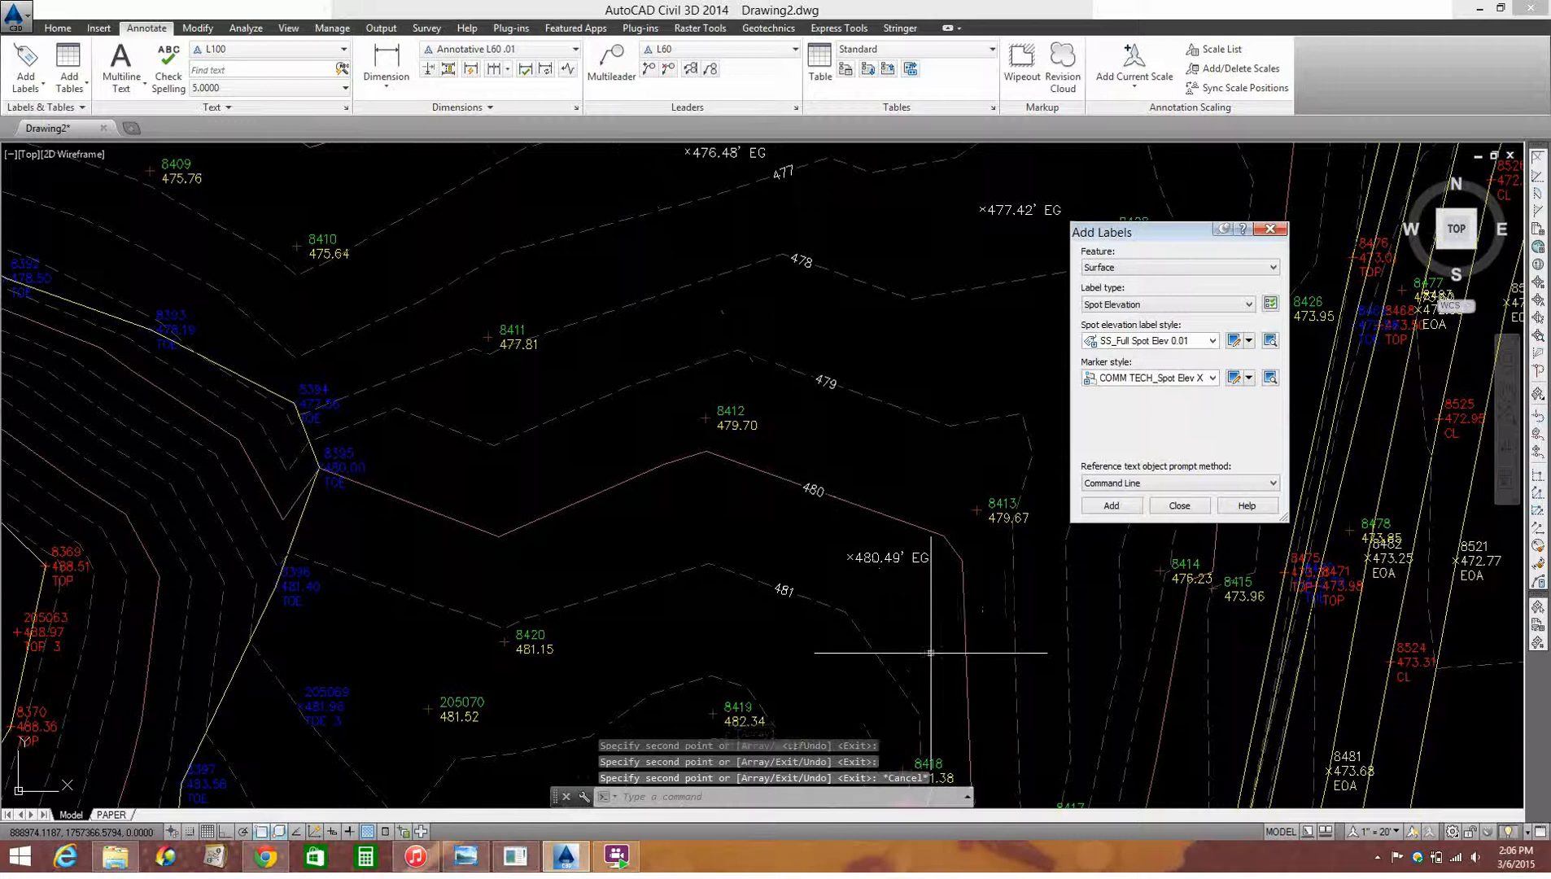
# Step: Examine the copied spot elevation labels against the neighbouring contours and across the whole surface
pyautogui.scroll(-2, 899, 513)
pyautogui.scroll(4, 996, 327)
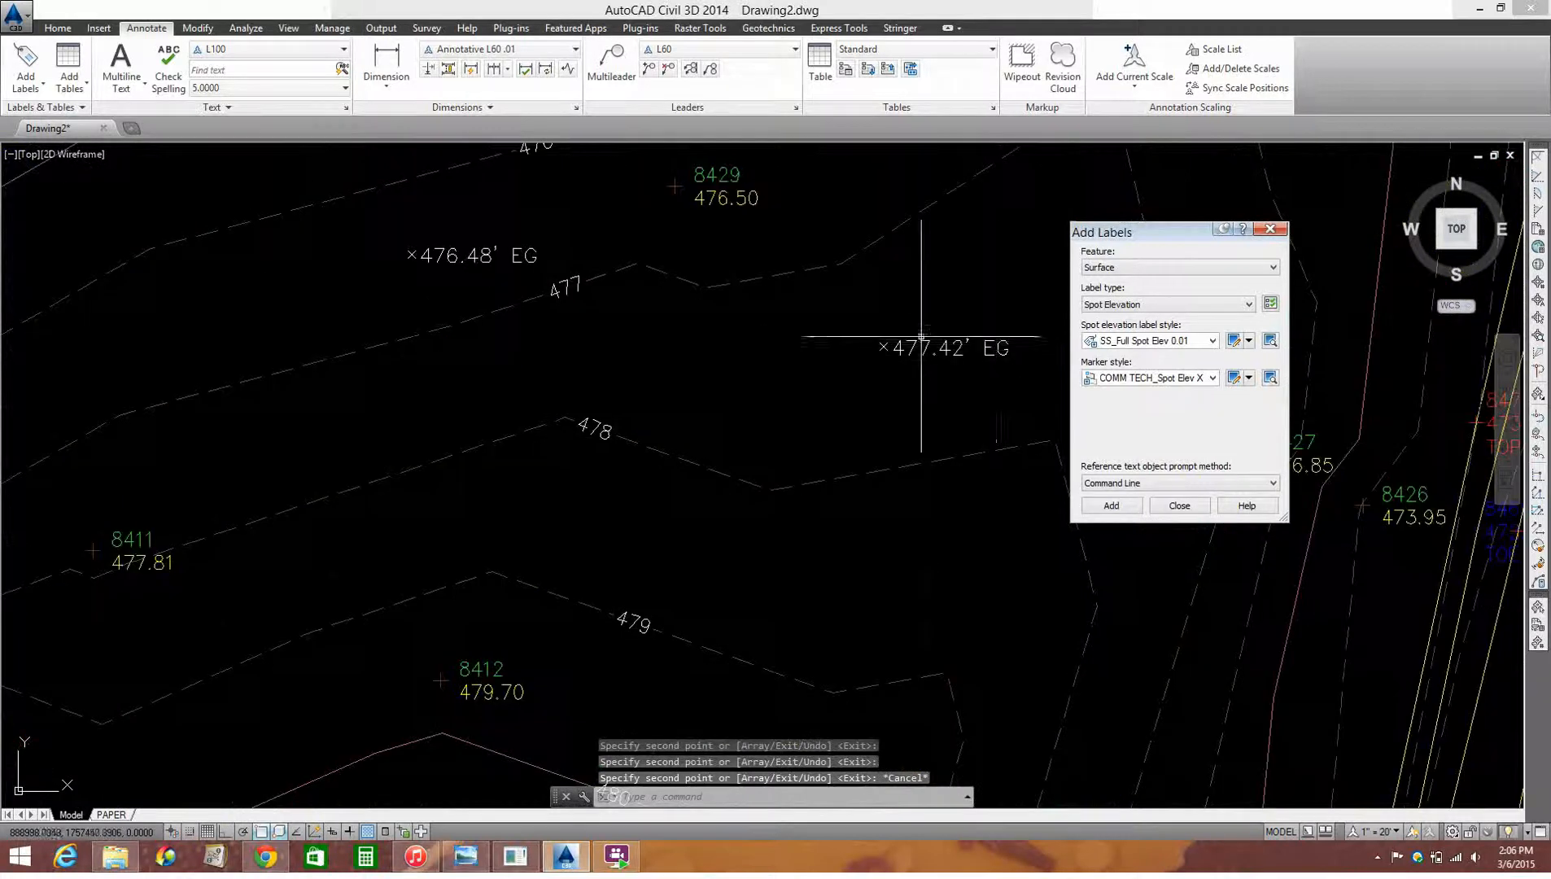
pyautogui.scroll(-1, 934, 365)
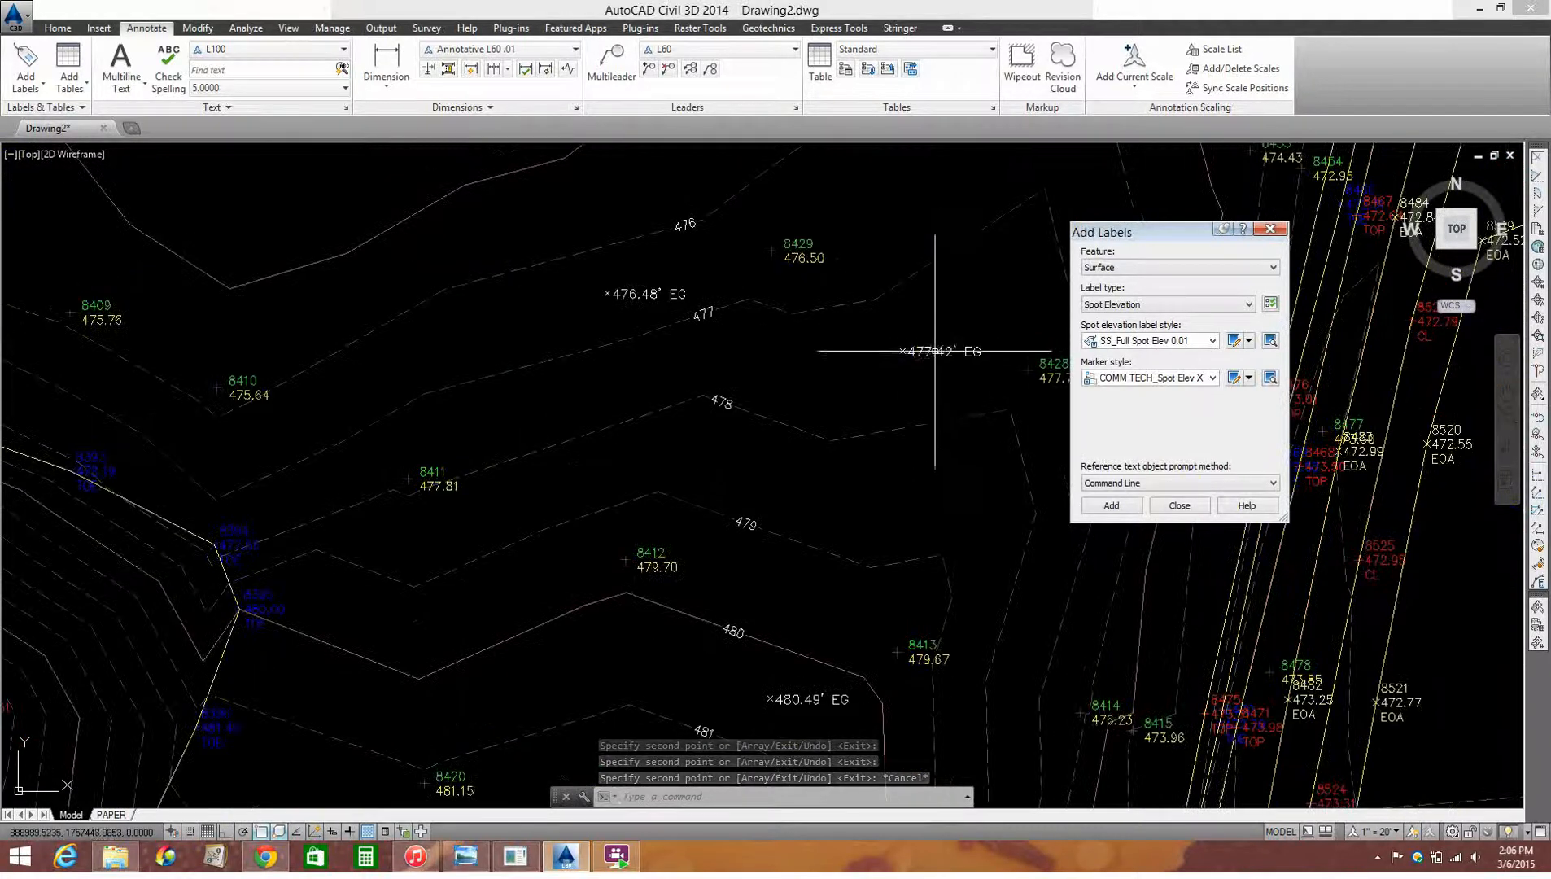
pyautogui.scroll(-1, 934, 391)
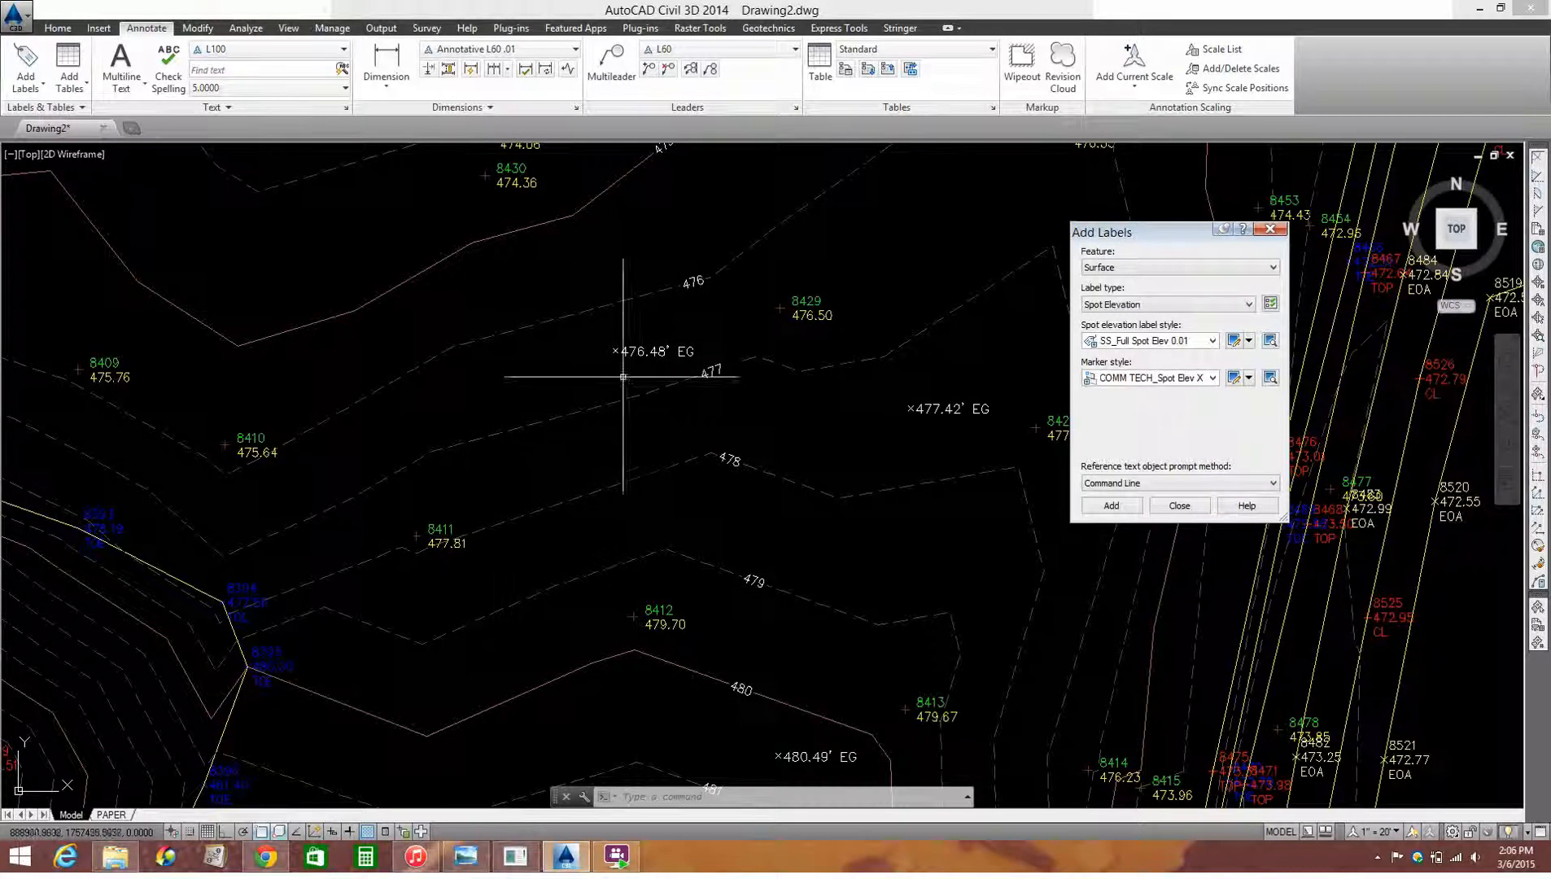
pyautogui.scroll(2, 682, 350)
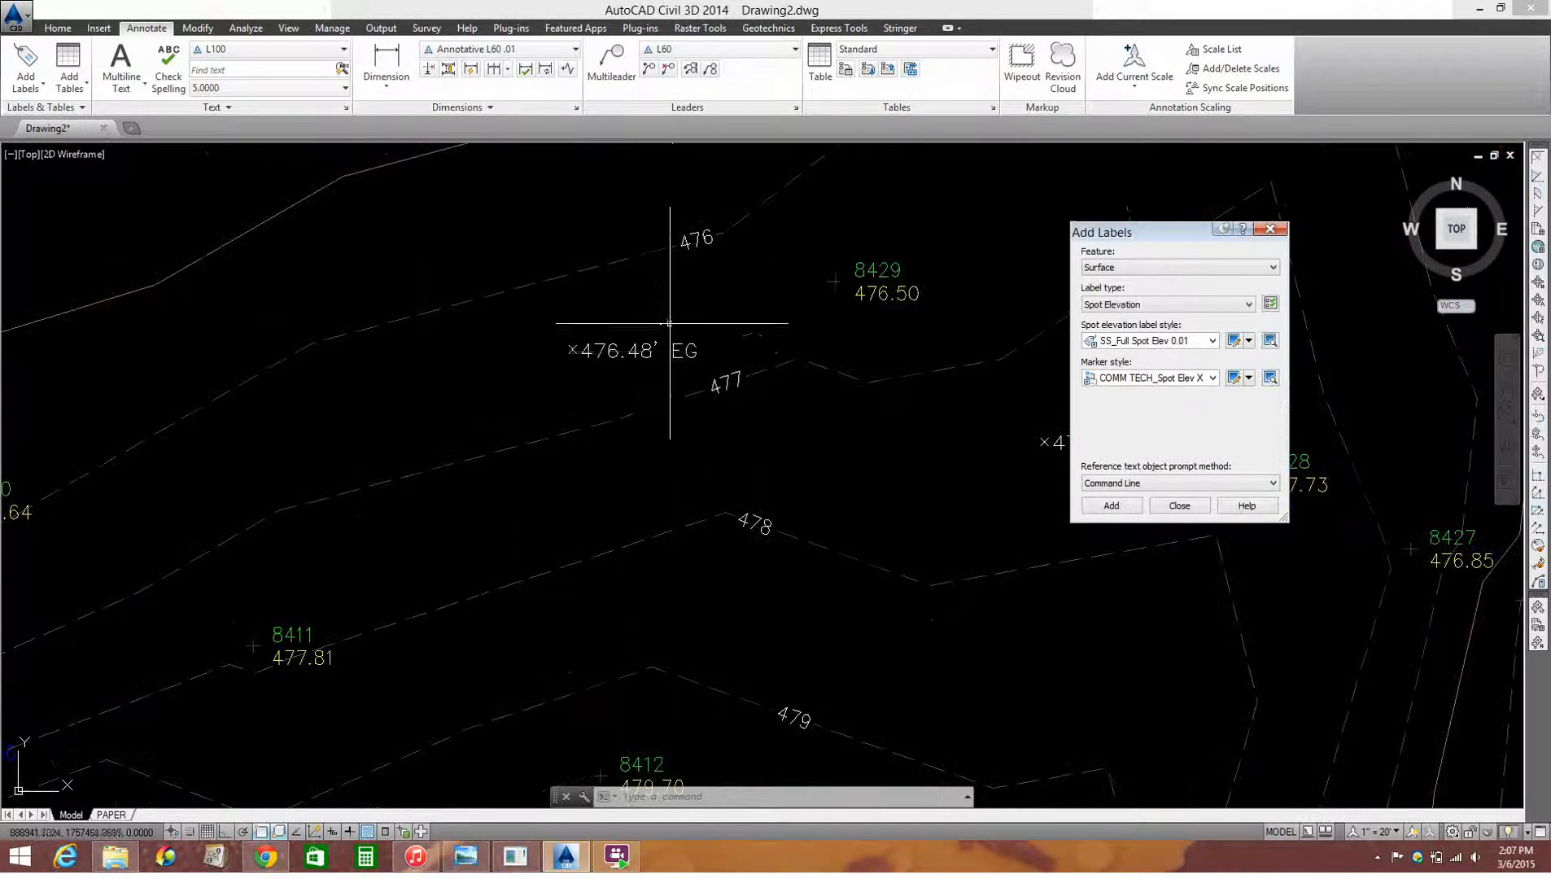
pyautogui.scroll(-8, 673, 335)
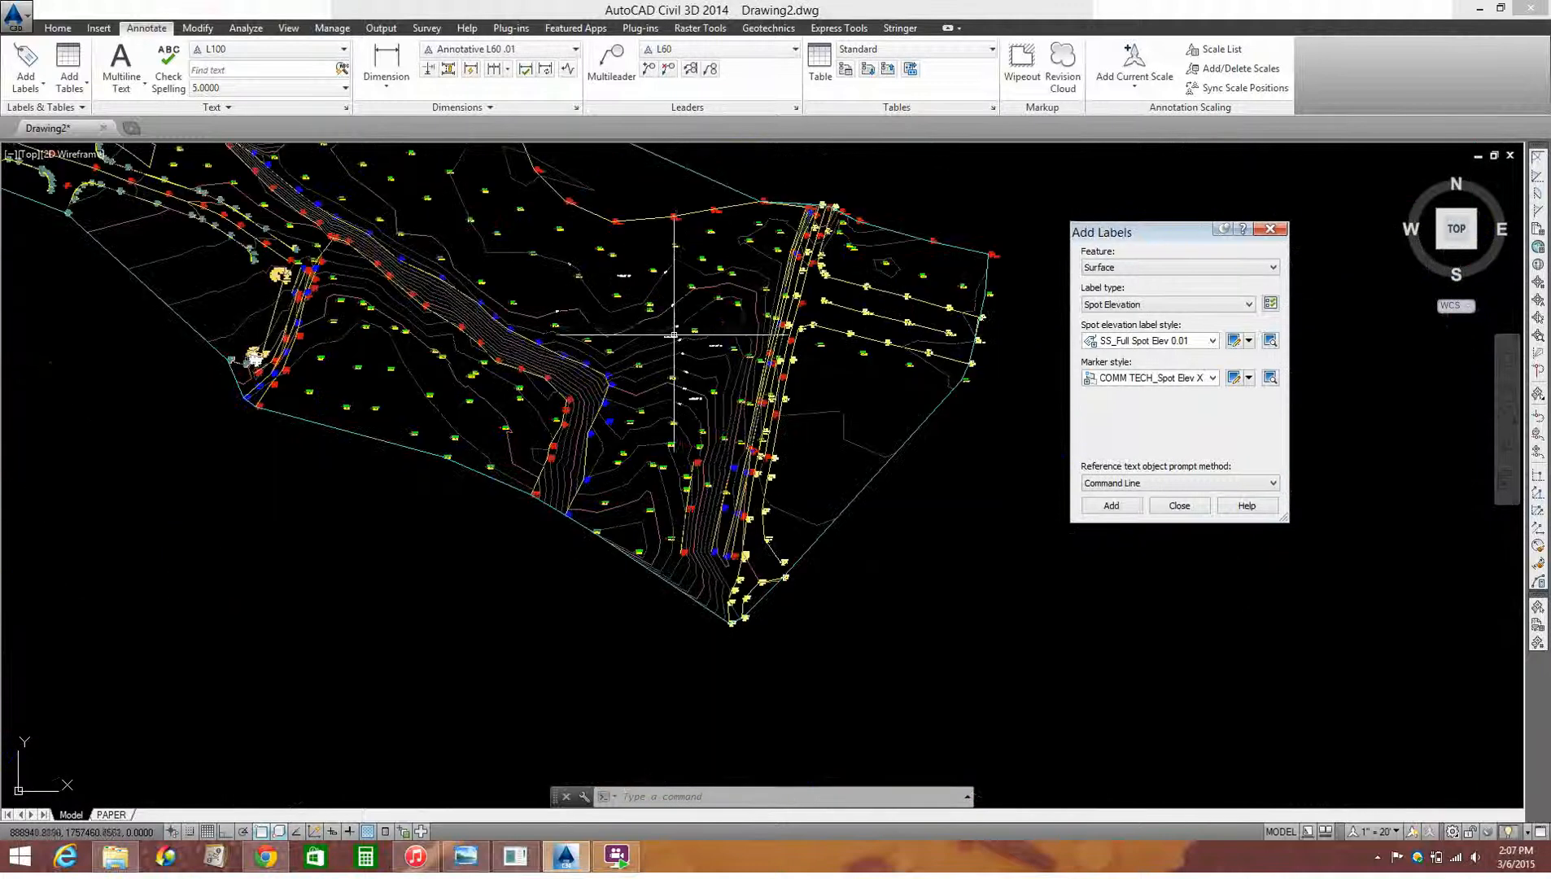
pyautogui.scroll(4, 742, 412)
pyautogui.scroll(-2, 737, 427)
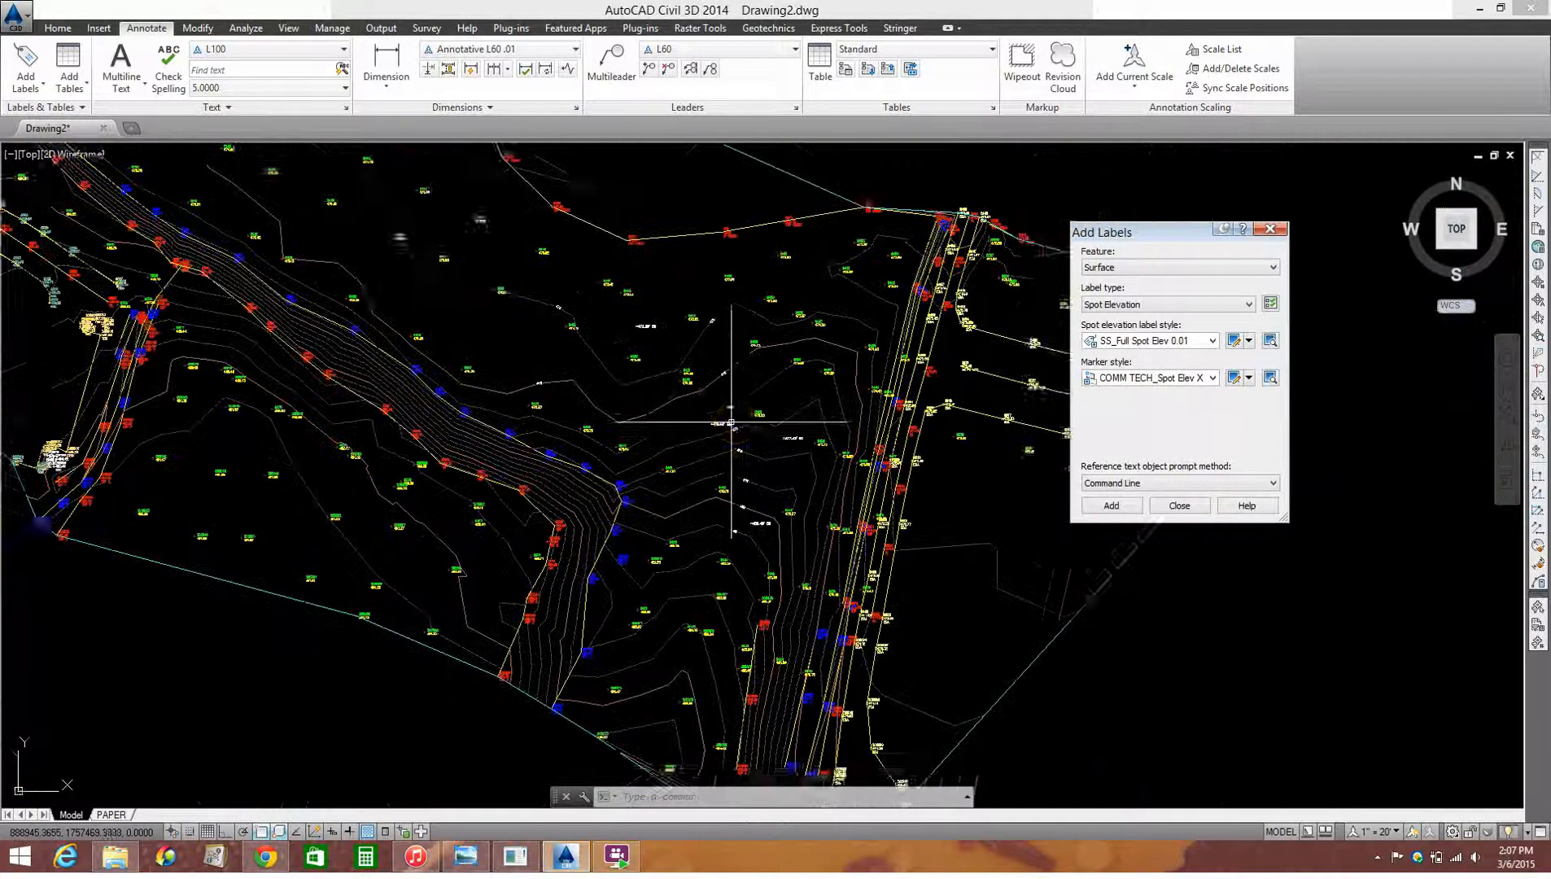
pyautogui.moveTo(721, 415); pyautogui.dragTo(785, 443, button='middle')
pyautogui.moveTo(831, 364); pyautogui.dragTo(768, 502, button='middle')
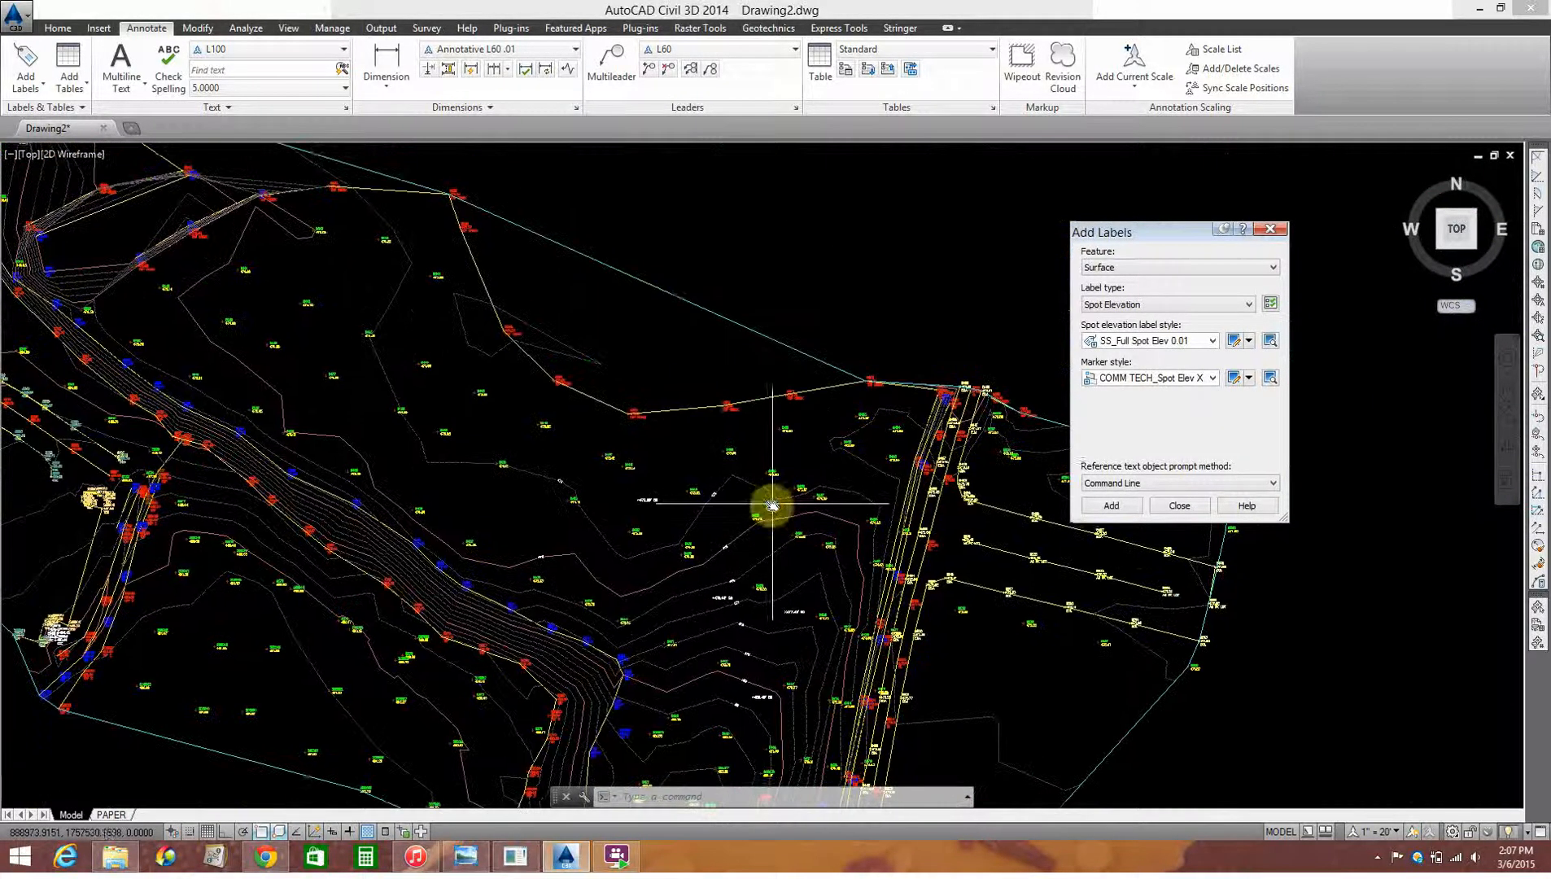
# Step: Open Toolspace beside the surface's northern boundary and expand the you tube surface in the surface list
pyautogui.click(710, 295)
pyautogui.click(664, 346)
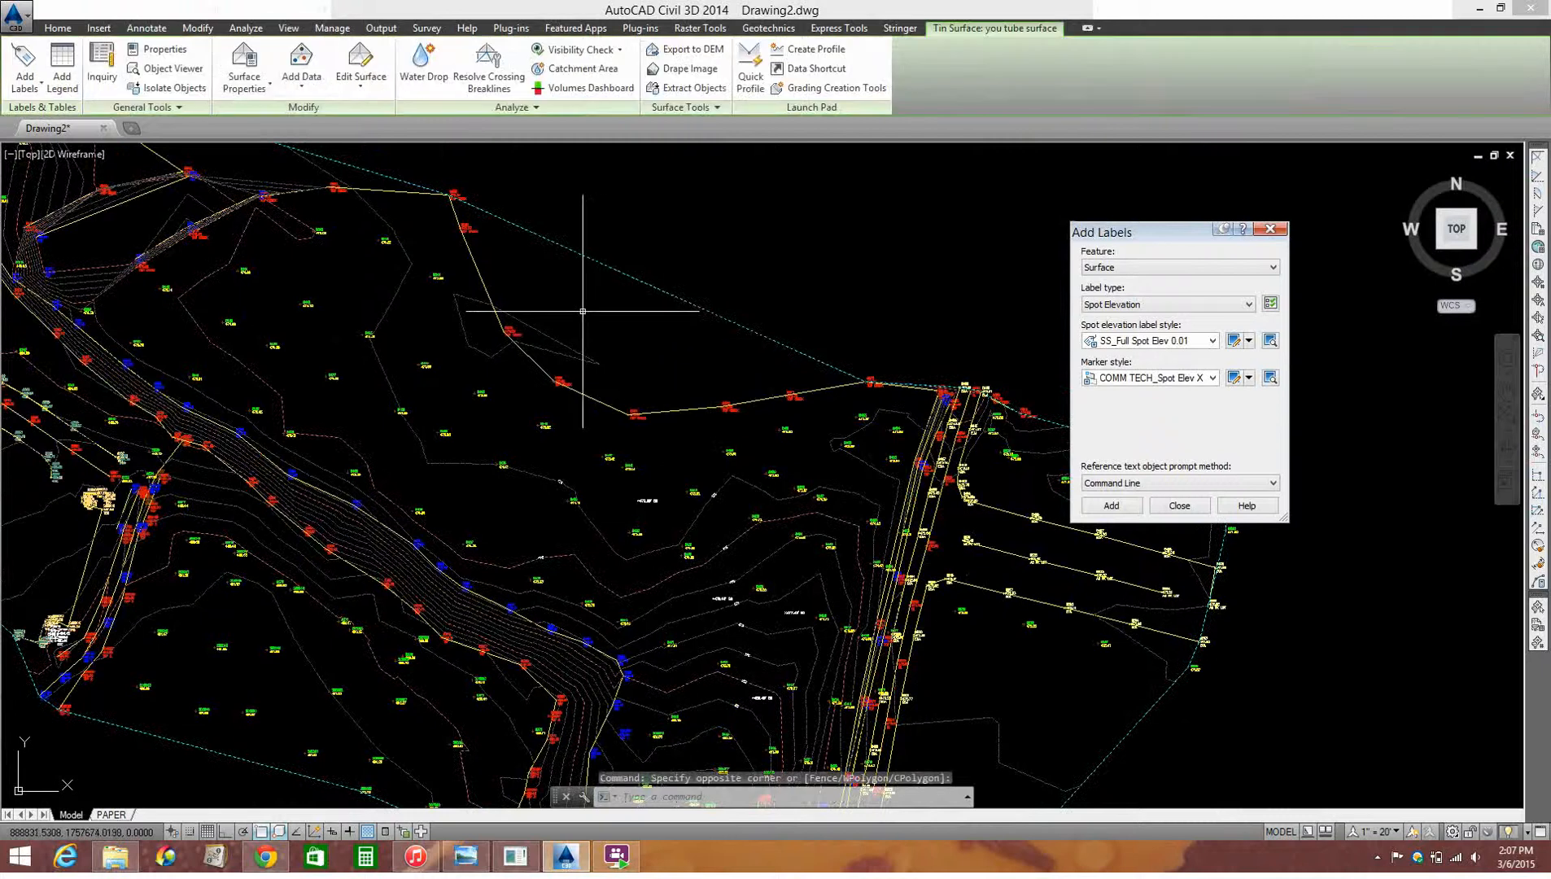
pyautogui.scroll(2, 588, 312)
pyautogui.moveTo(577, 294); pyautogui.dragTo(590, 356, button='middle')
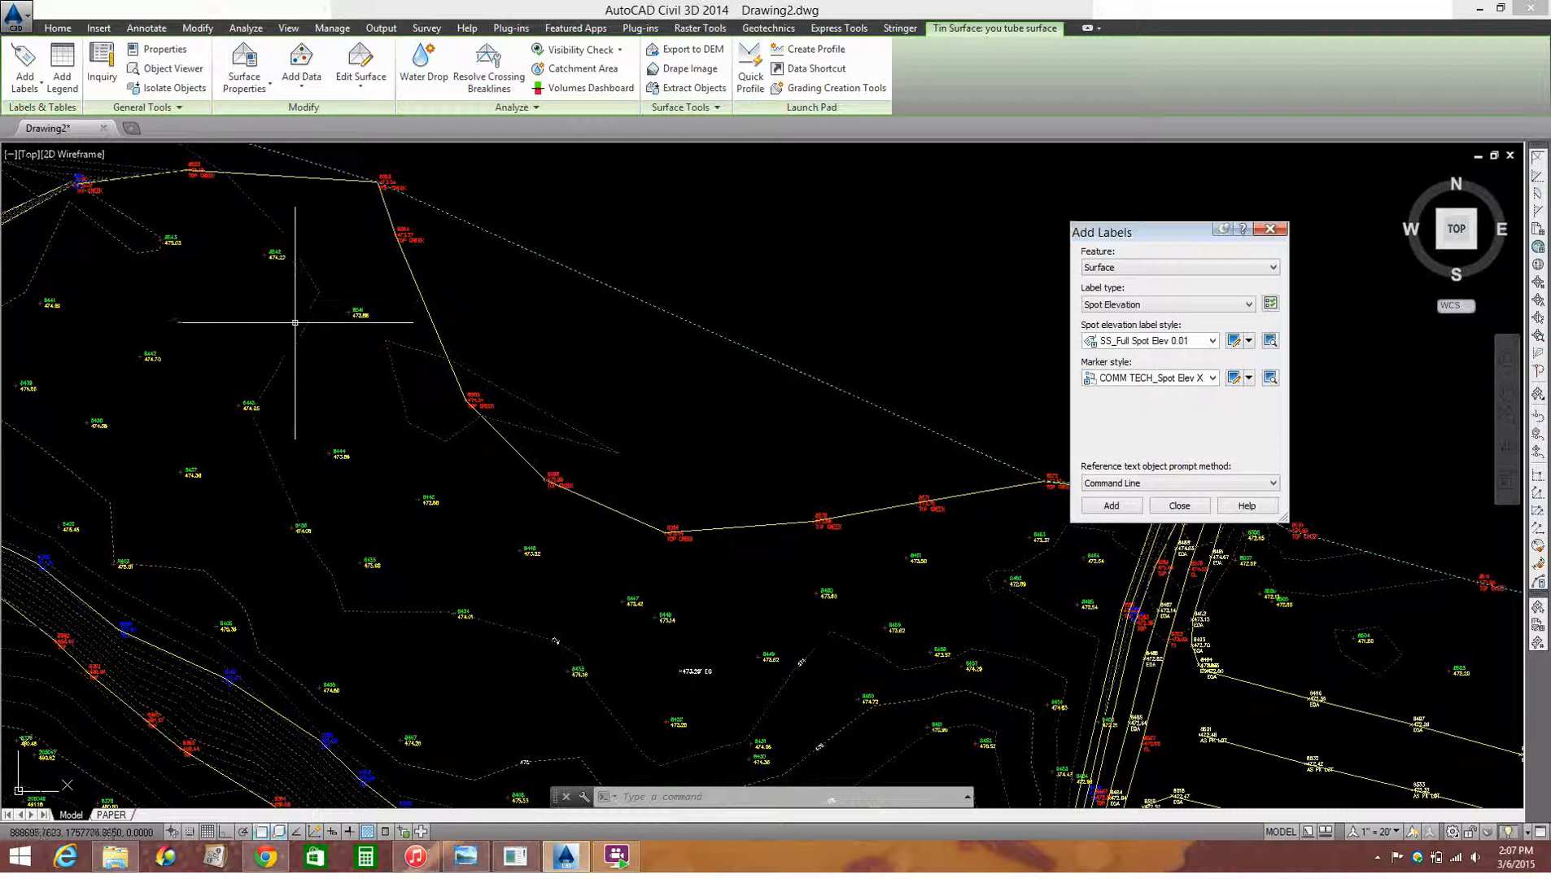
pyautogui.click(58, 28)
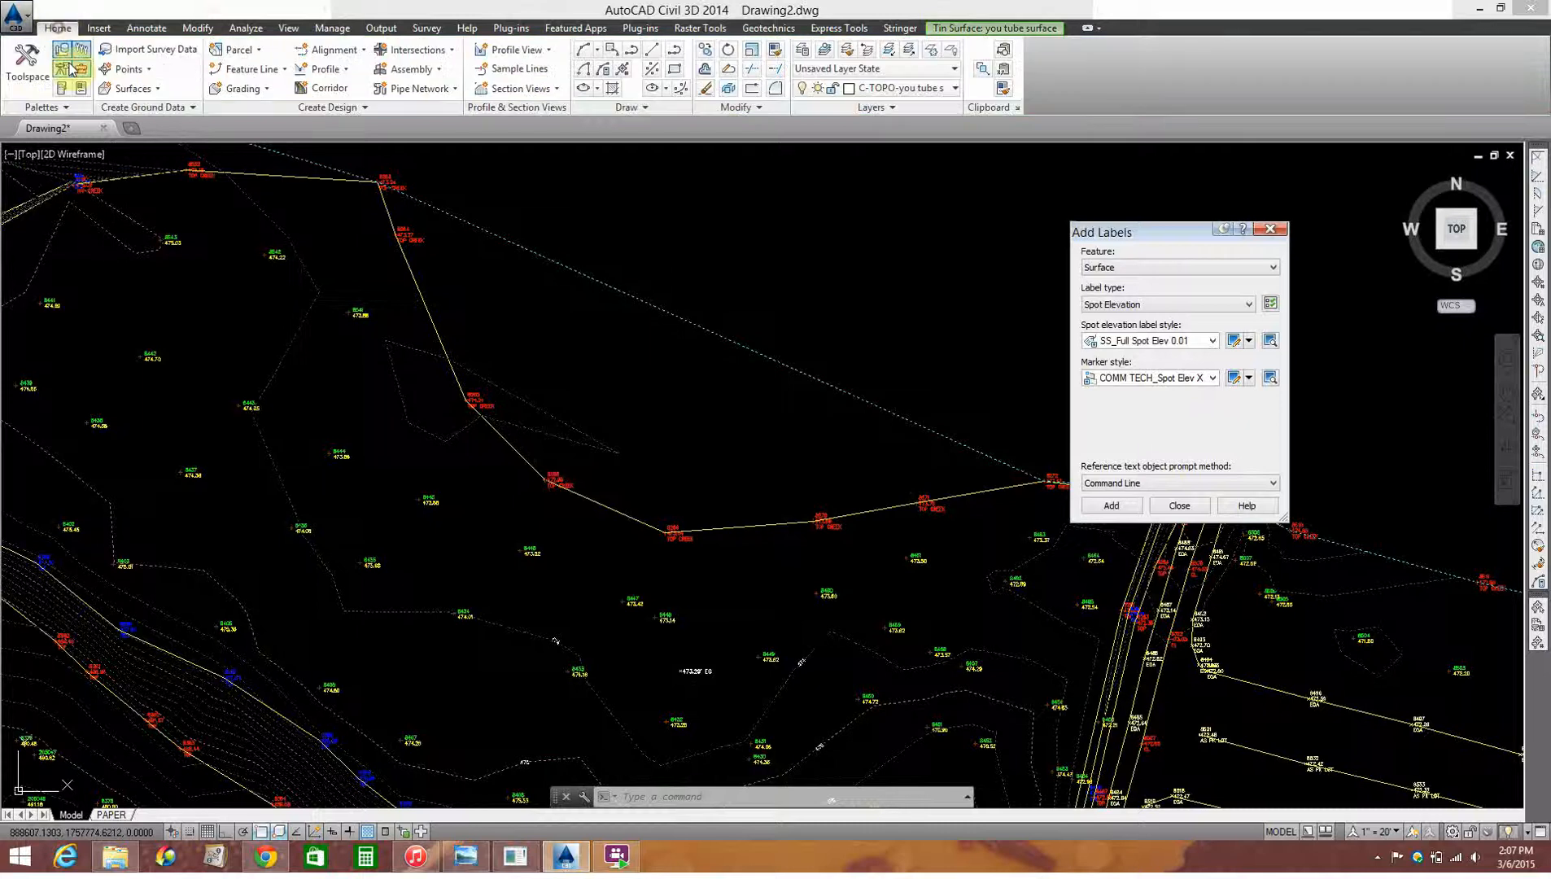
pyautogui.click(27, 65)
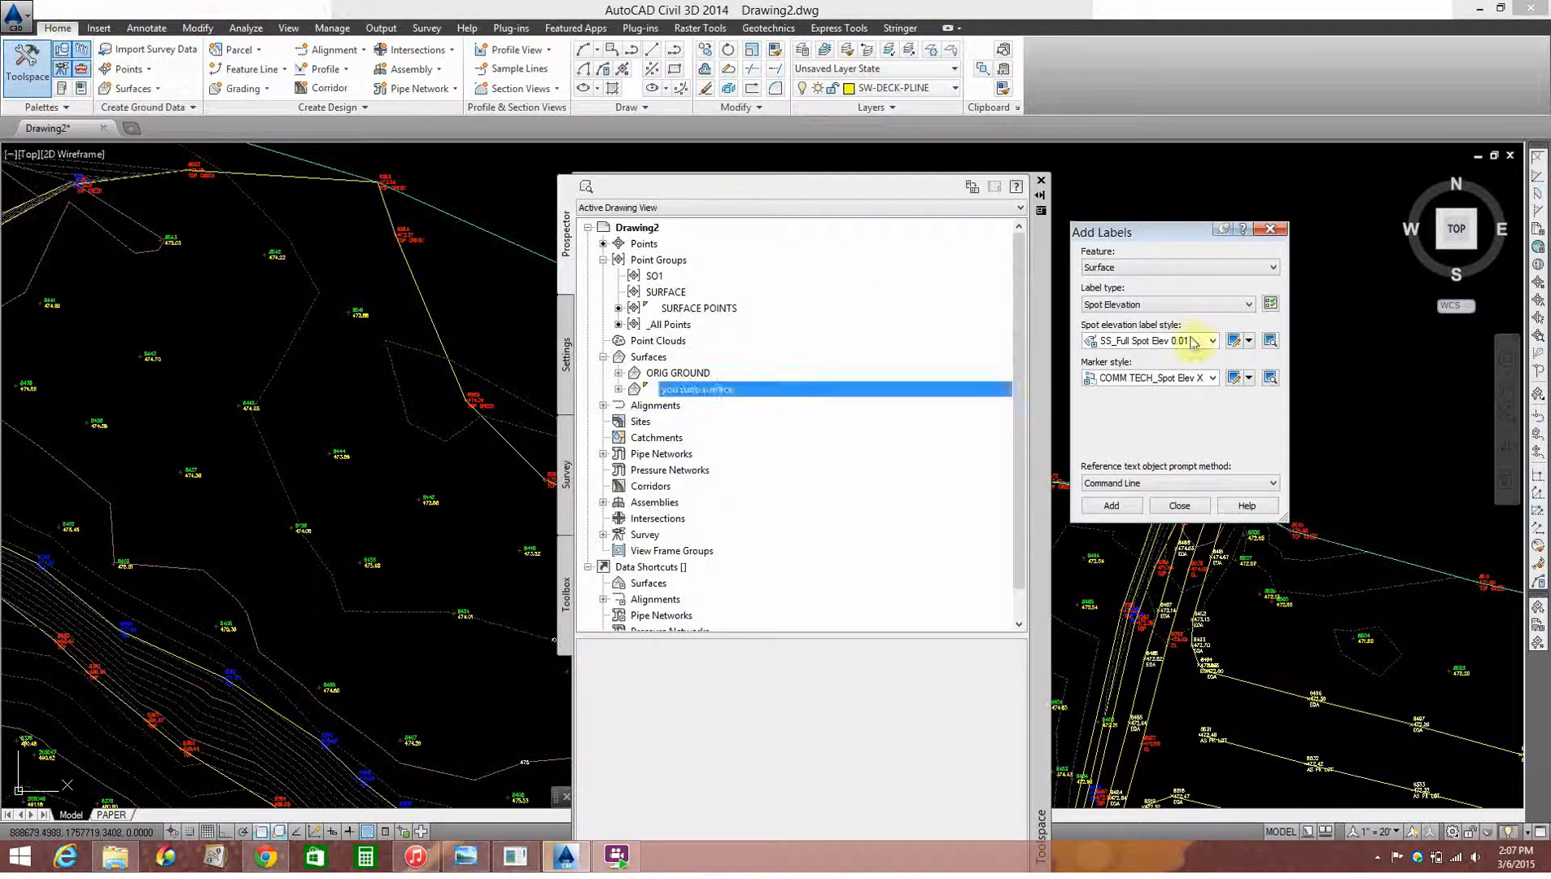
pyautogui.moveTo(1037, 331); pyautogui.dragTo(1470, 225)
pyautogui.click(1121, 283)
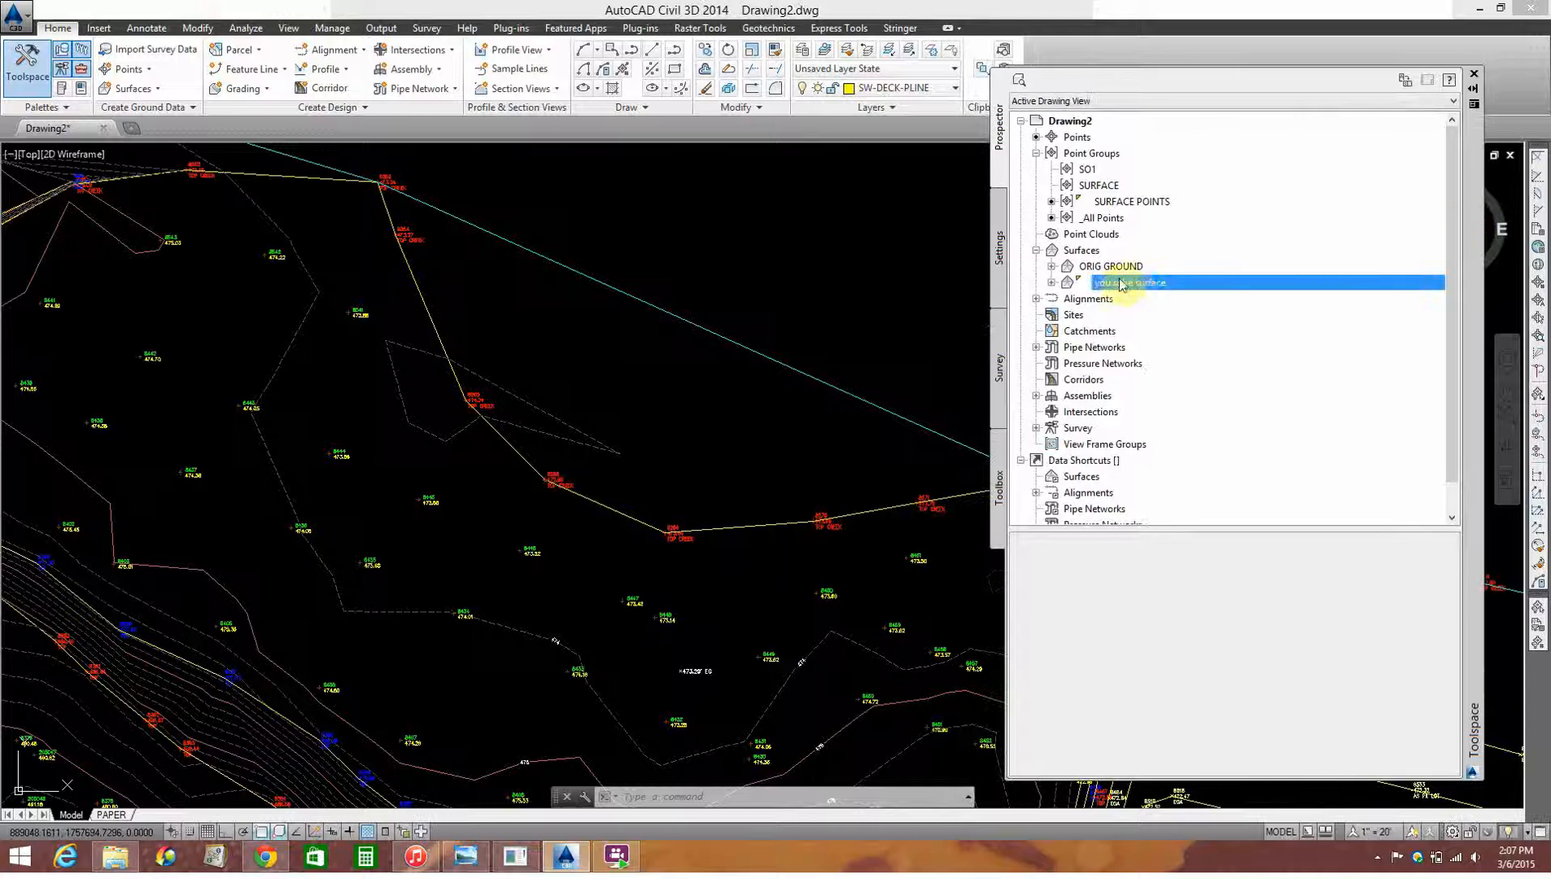
pyautogui.click(1052, 283)
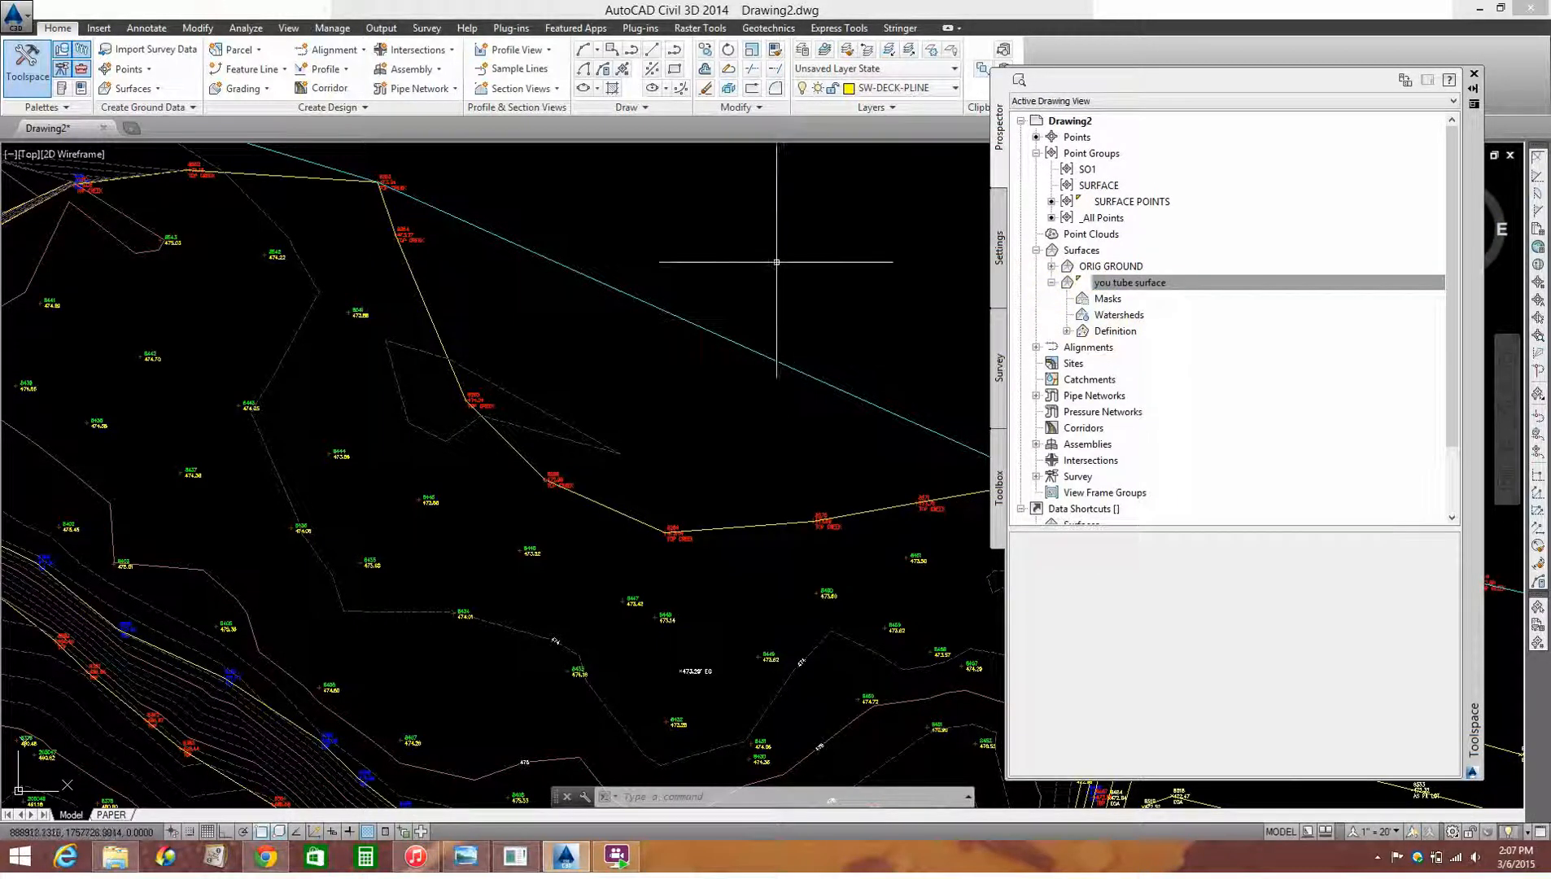
pyautogui.click(771, 296)
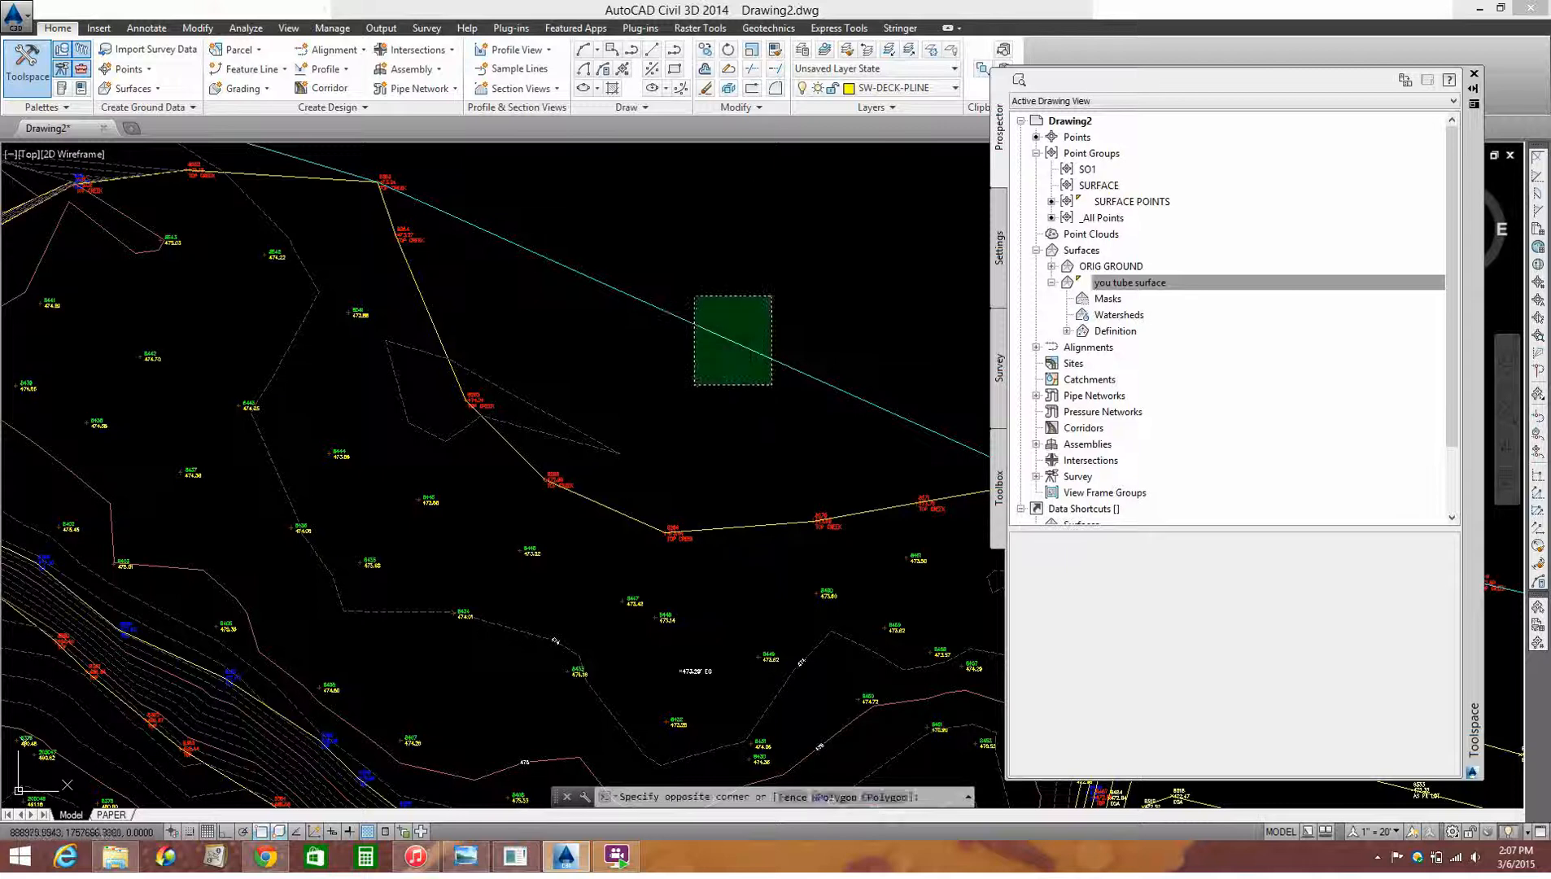
pyautogui.press('Escape')
pyautogui.scroll(-3, 693, 244)
pyautogui.scroll(3, 689, 252)
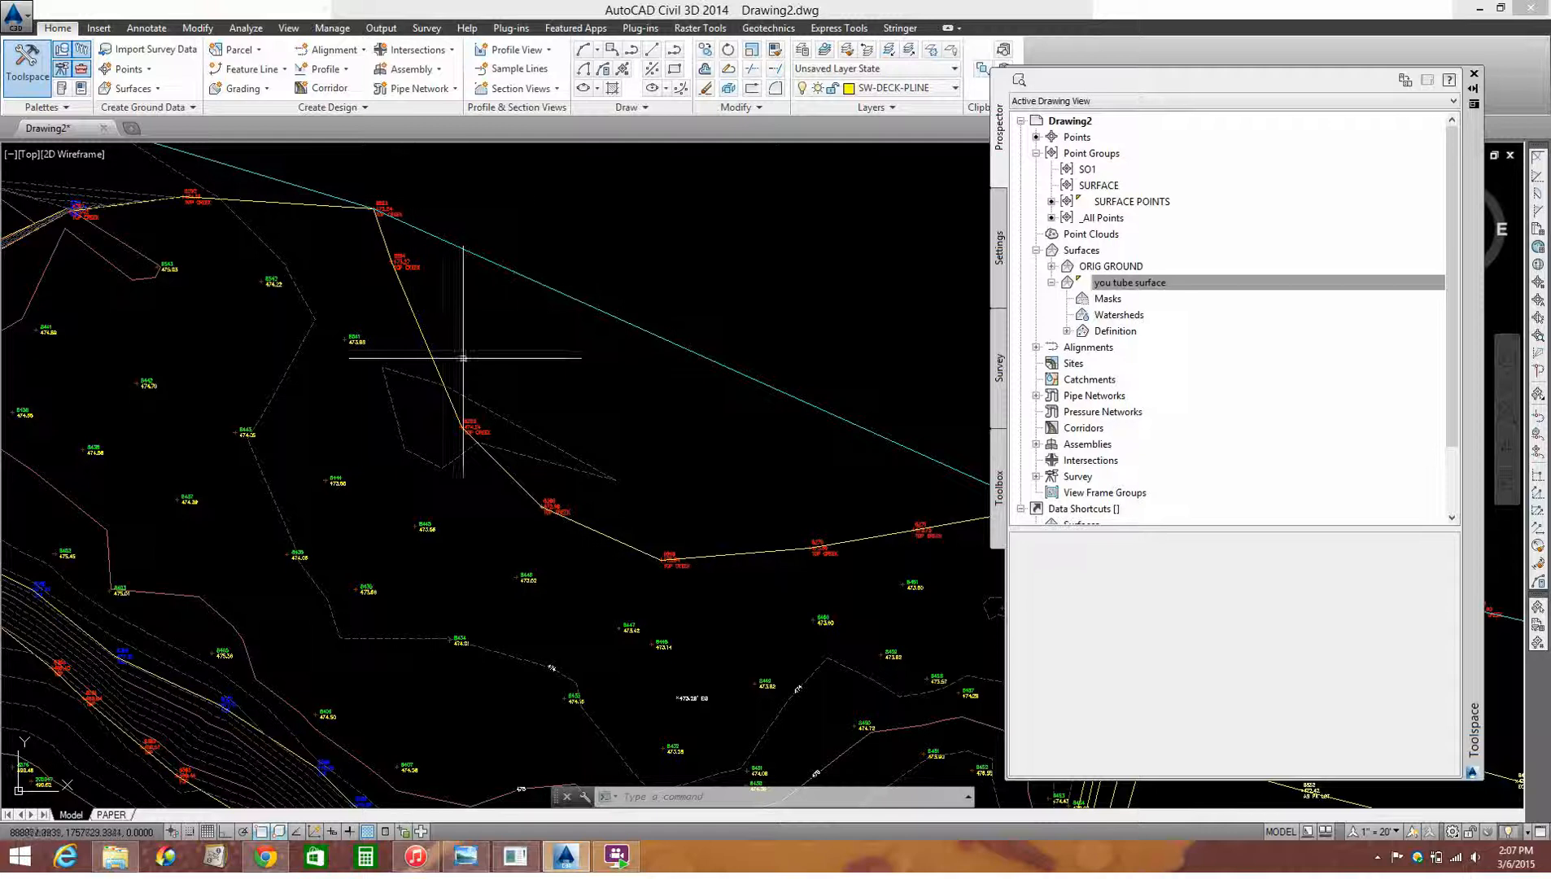
# Step: Set the you tube surface's style to Contours and Triangles in its object properties
pyautogui.click(1147, 287)
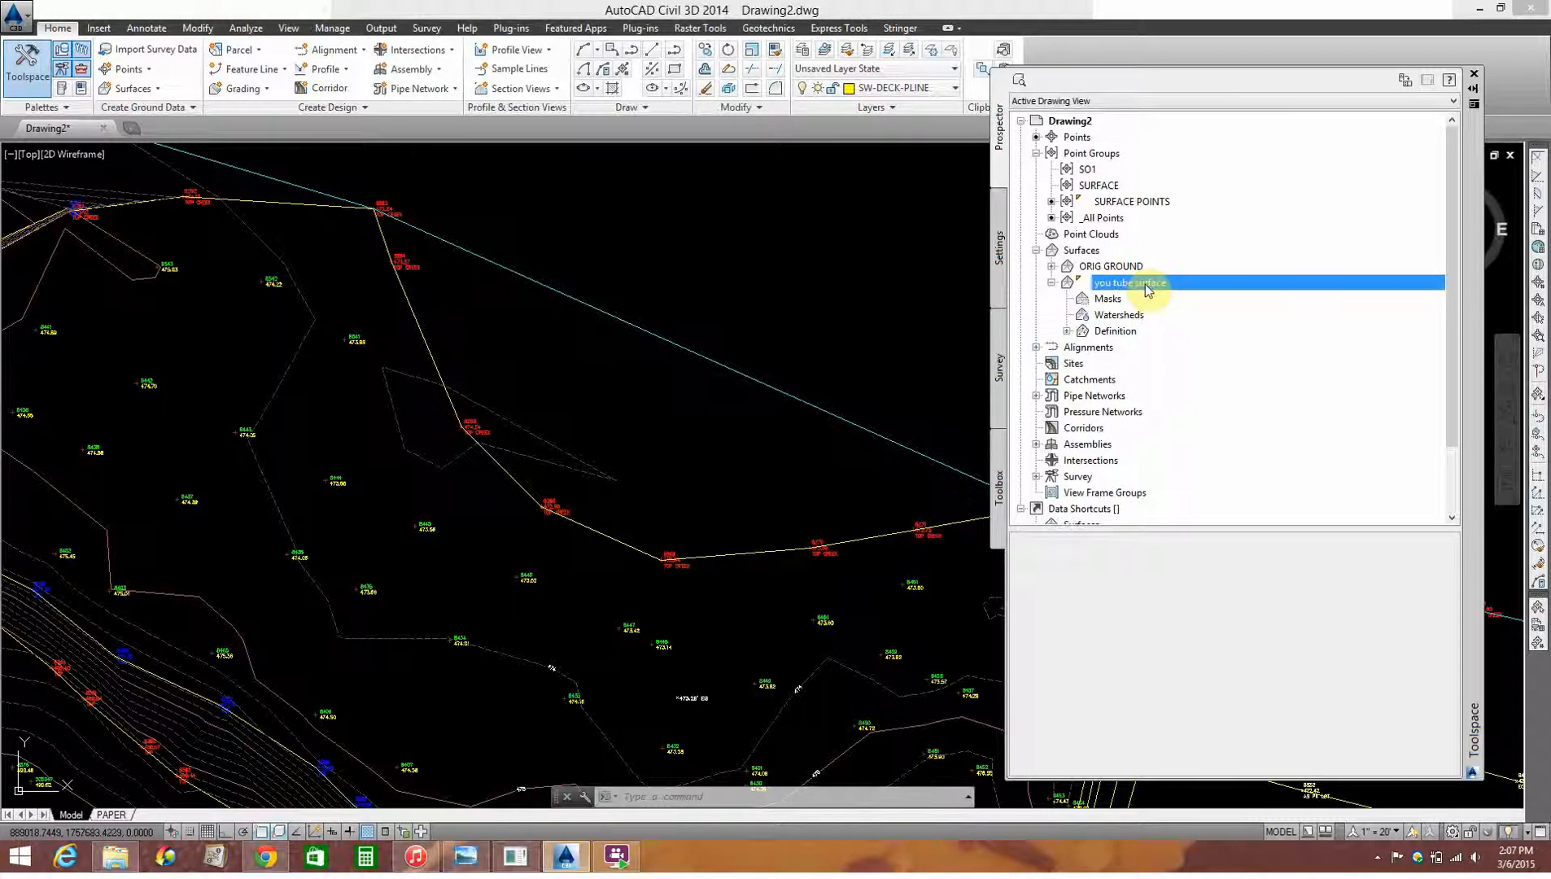
pyautogui.click(697, 297)
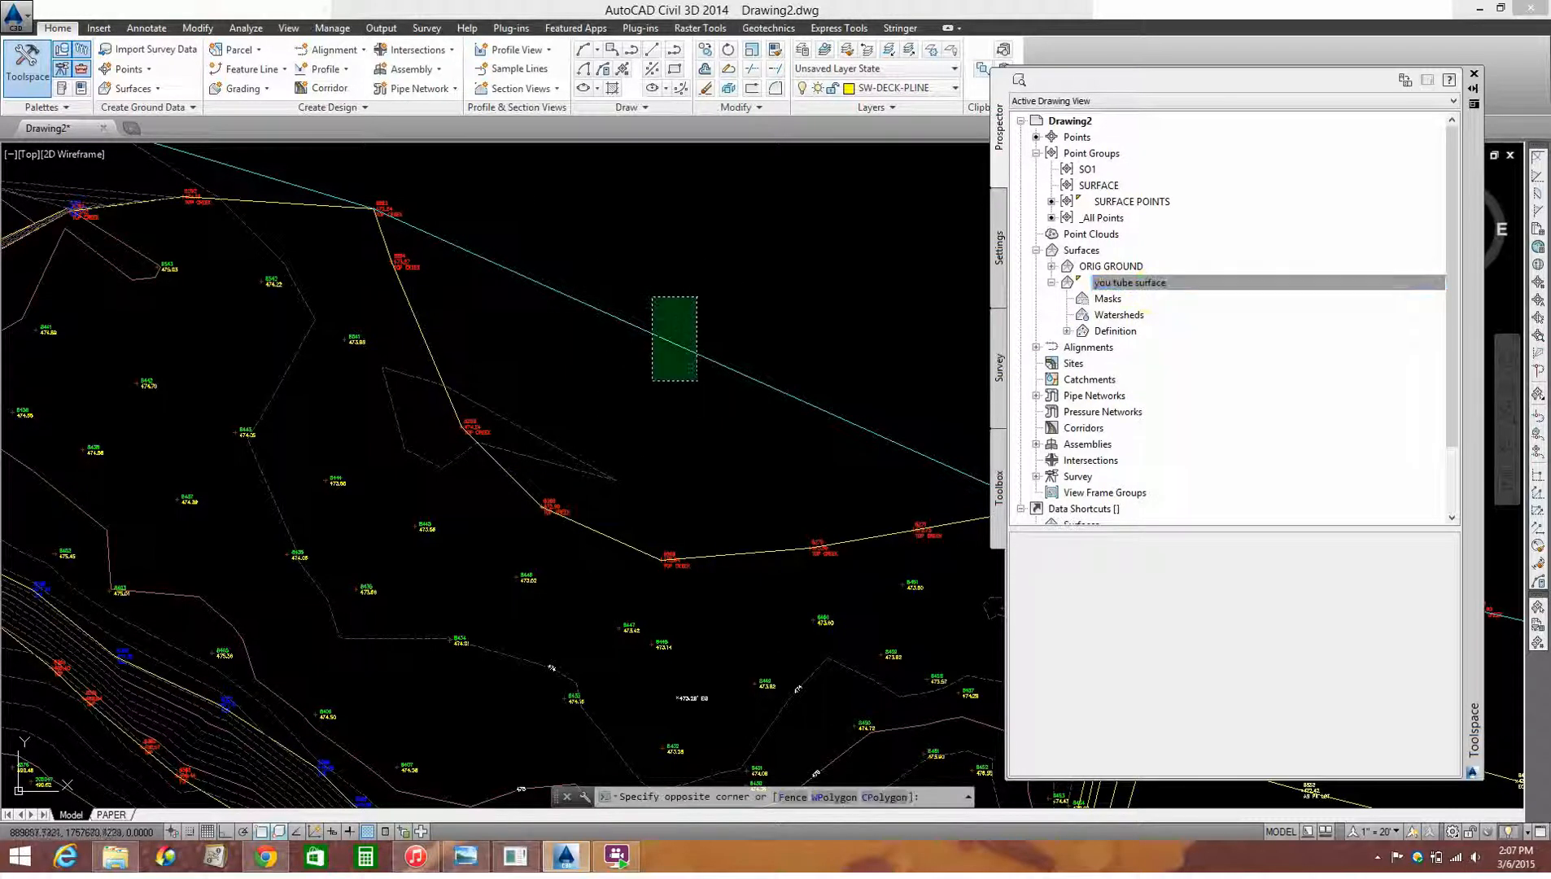
pyautogui.click(643, 404)
pyautogui.rightClick(616, 376)
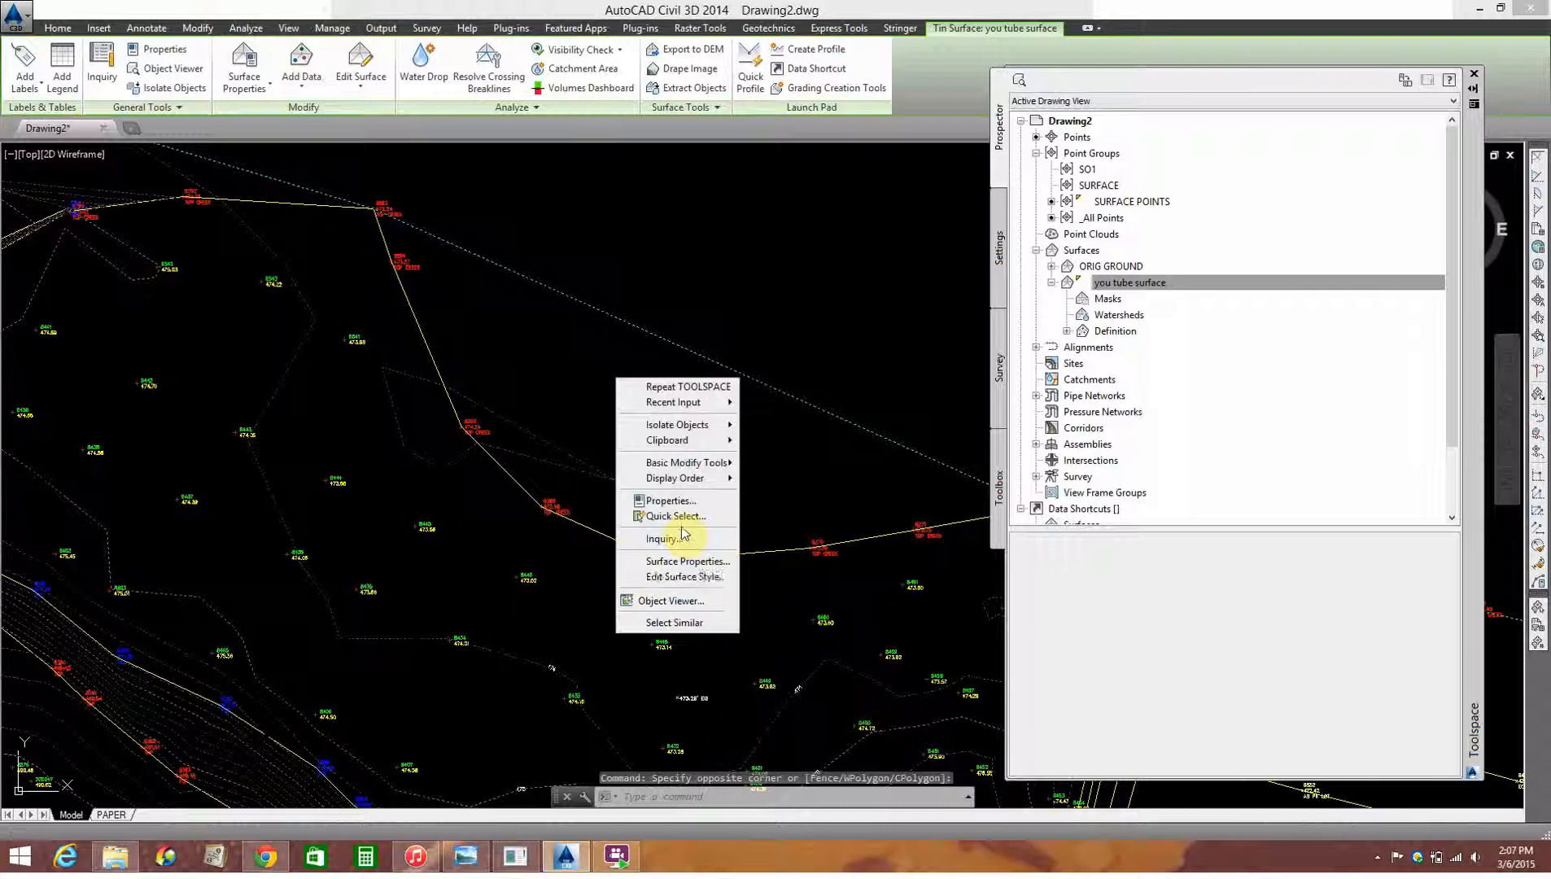
pyautogui.click(651, 600)
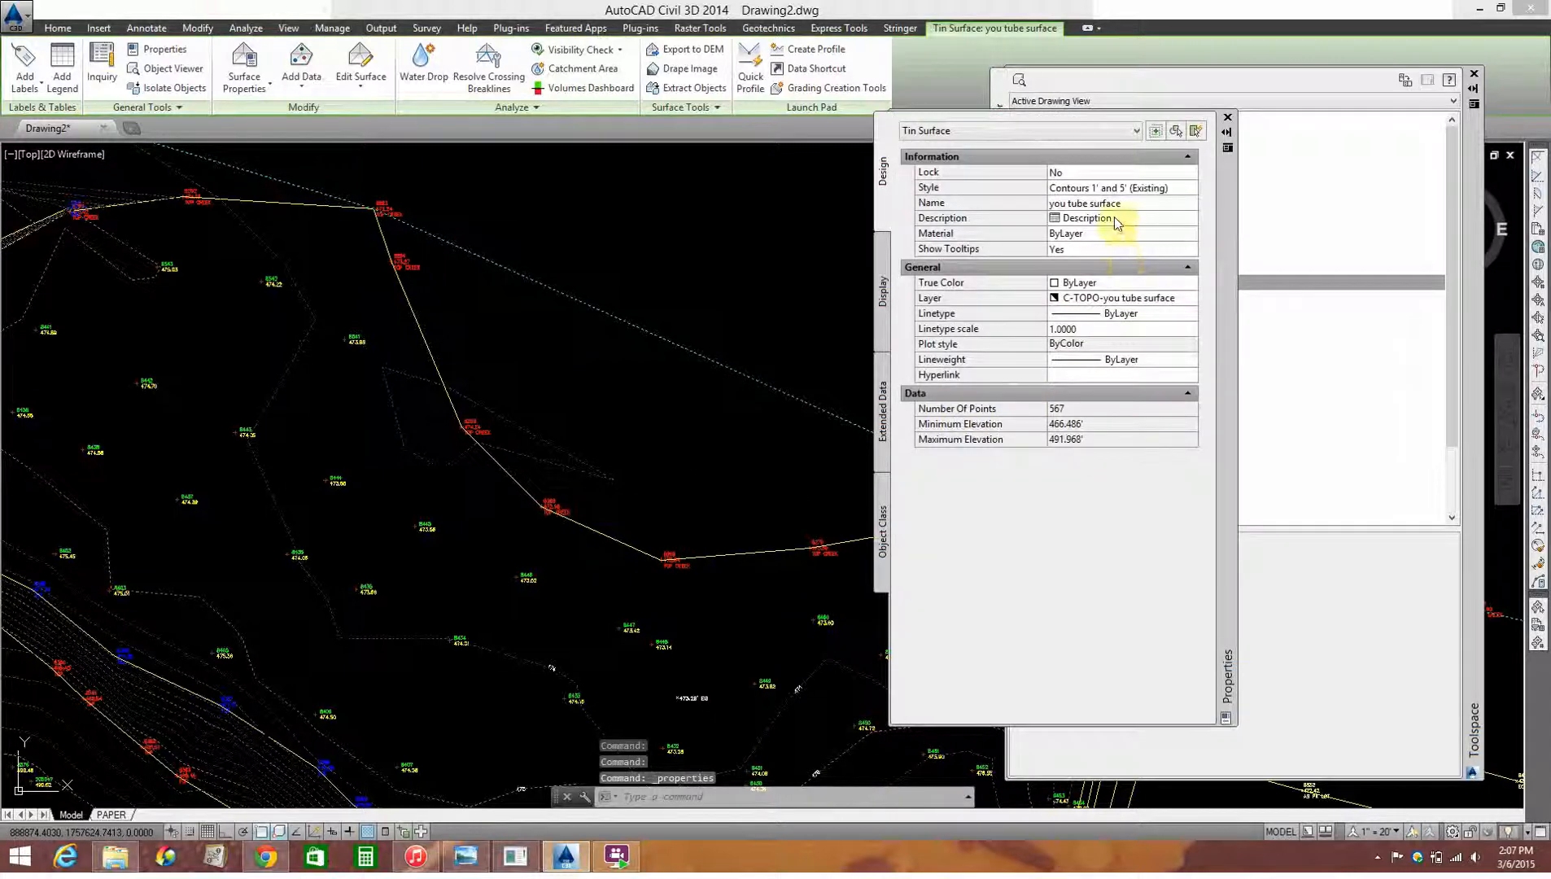
pyautogui.click(1131, 192)
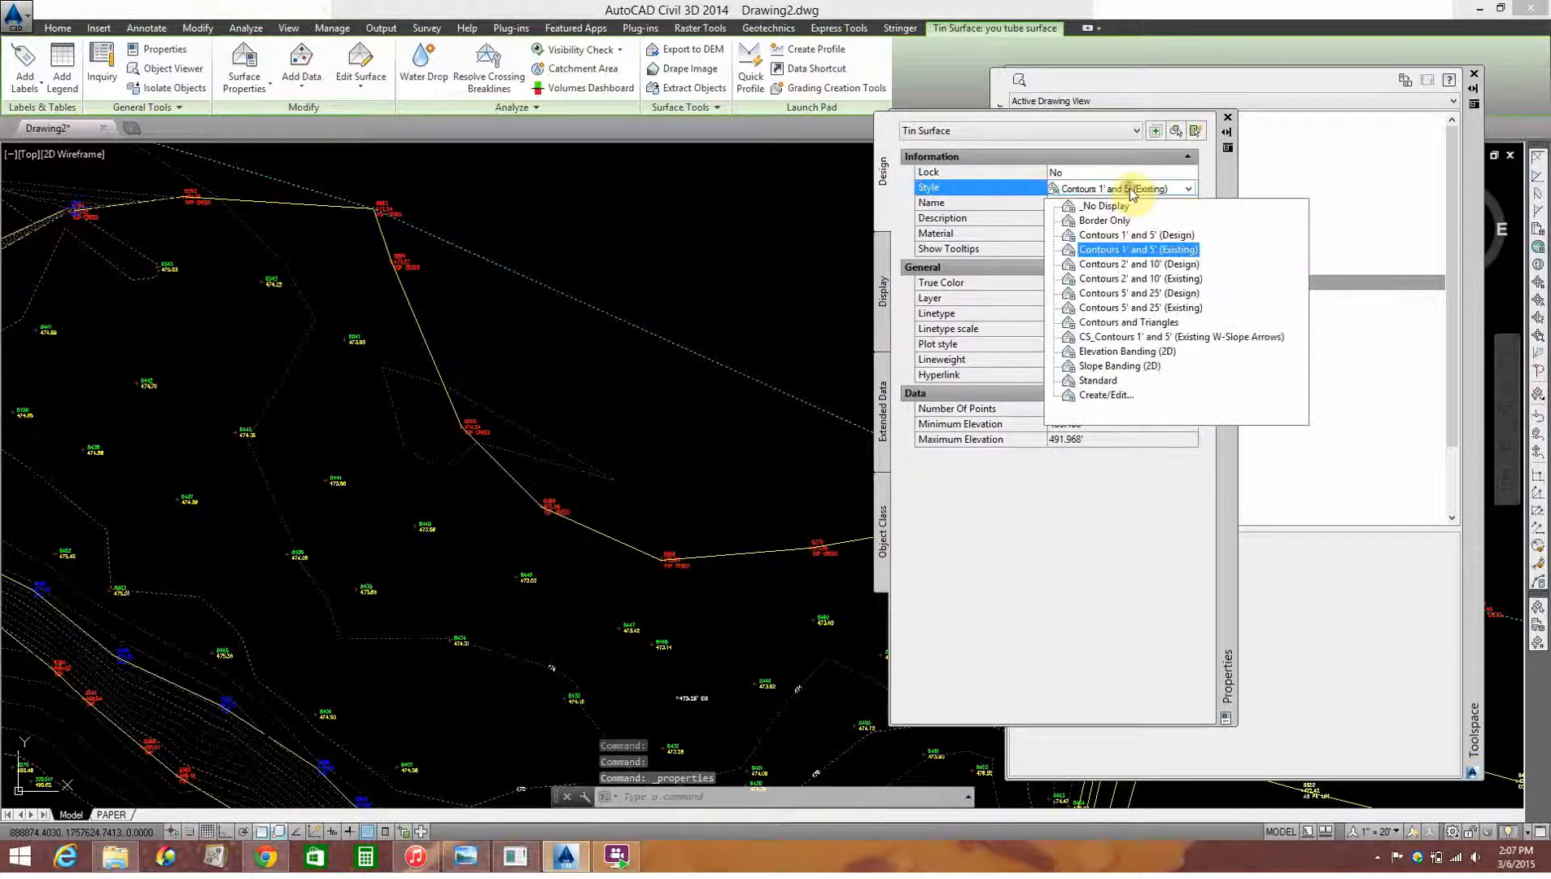
pyautogui.click(1131, 324)
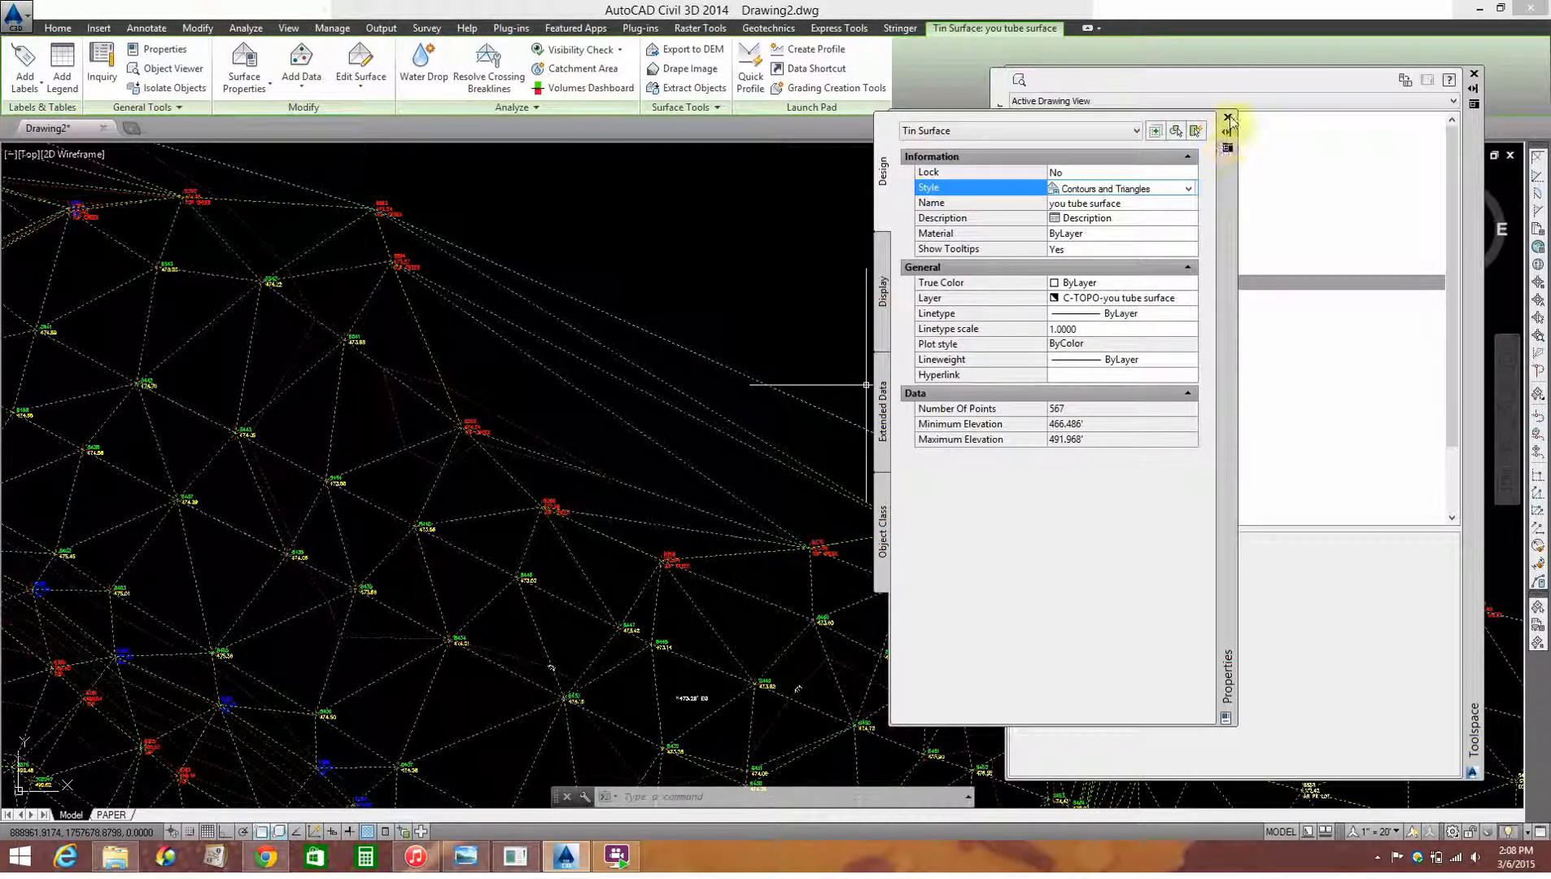
pyautogui.click(1239, 122)
pyautogui.click(920, 526)
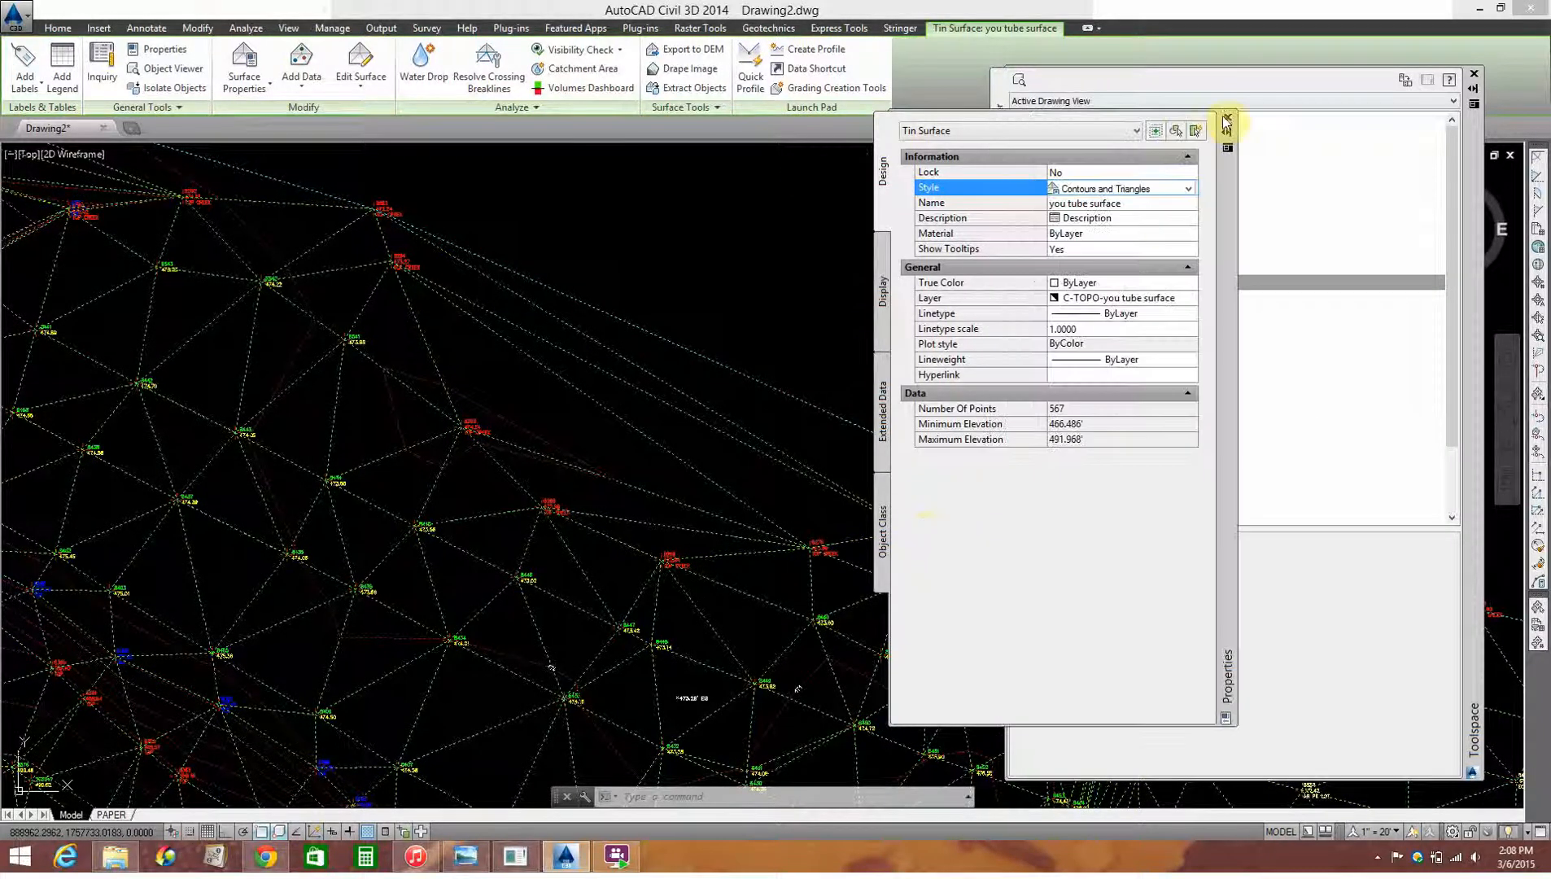
pyautogui.click(1226, 120)
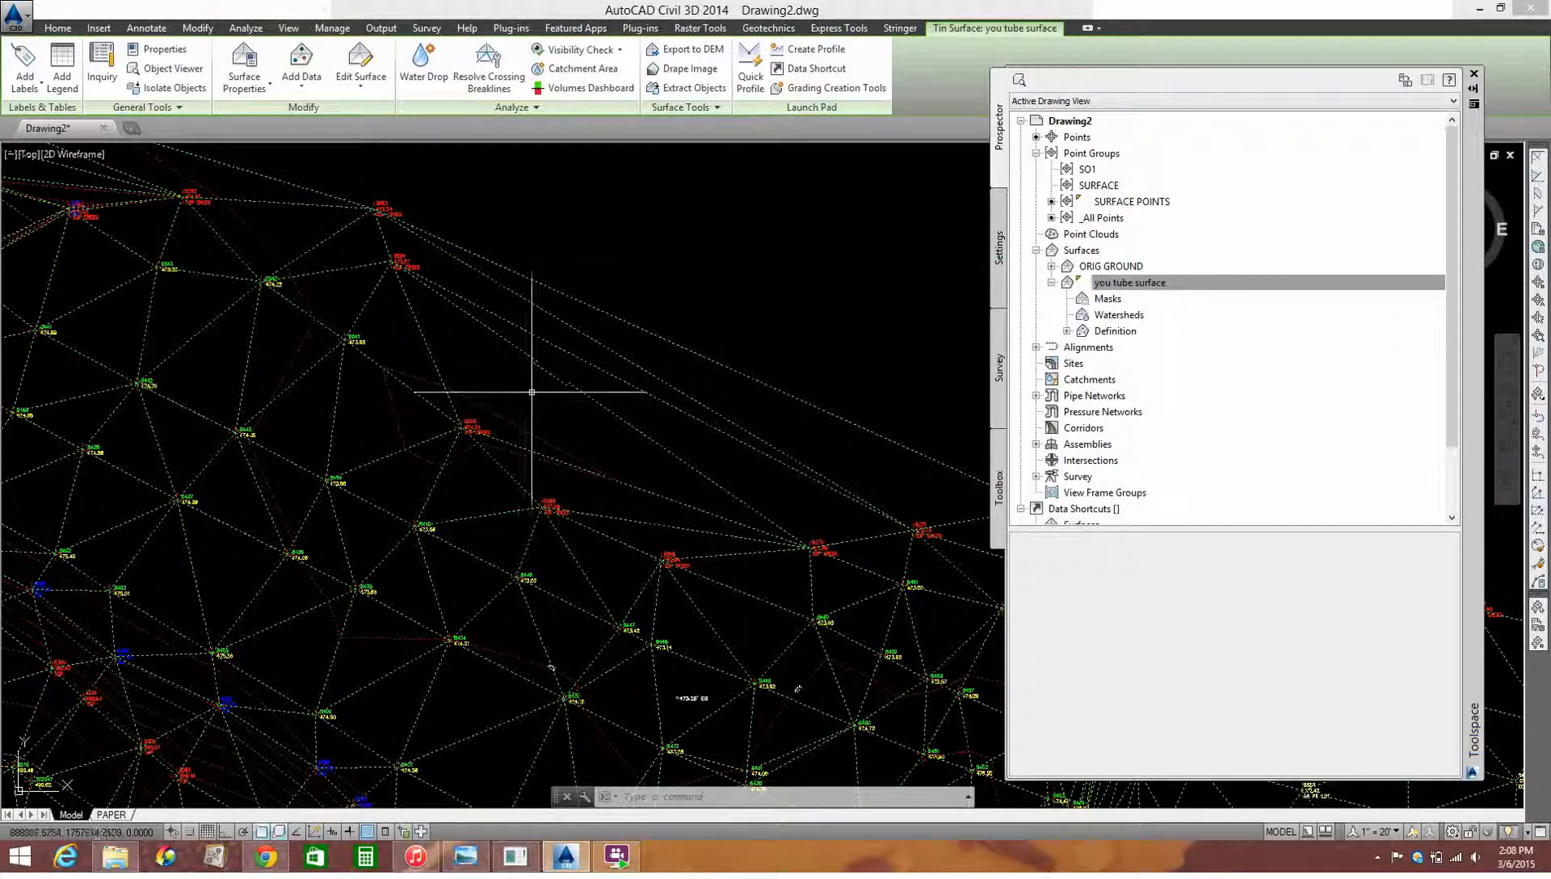
# Step: Delete the long triangulation lines spanning the concave northern boundary of the you tube surface using the Delete Line edit
pyautogui.click(1129, 283)
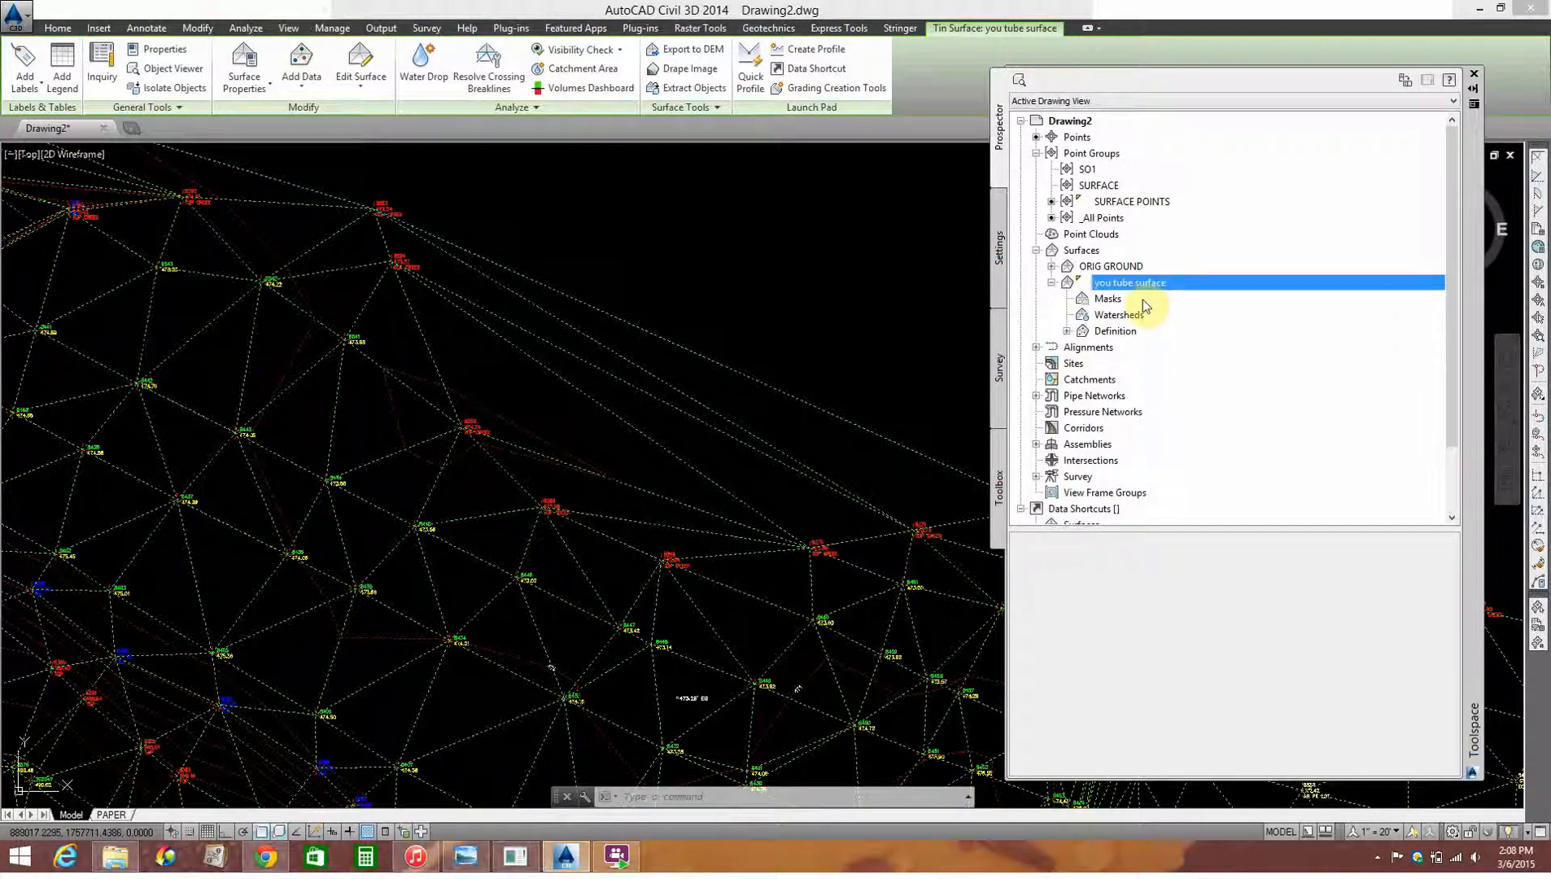
pyautogui.click(1111, 332)
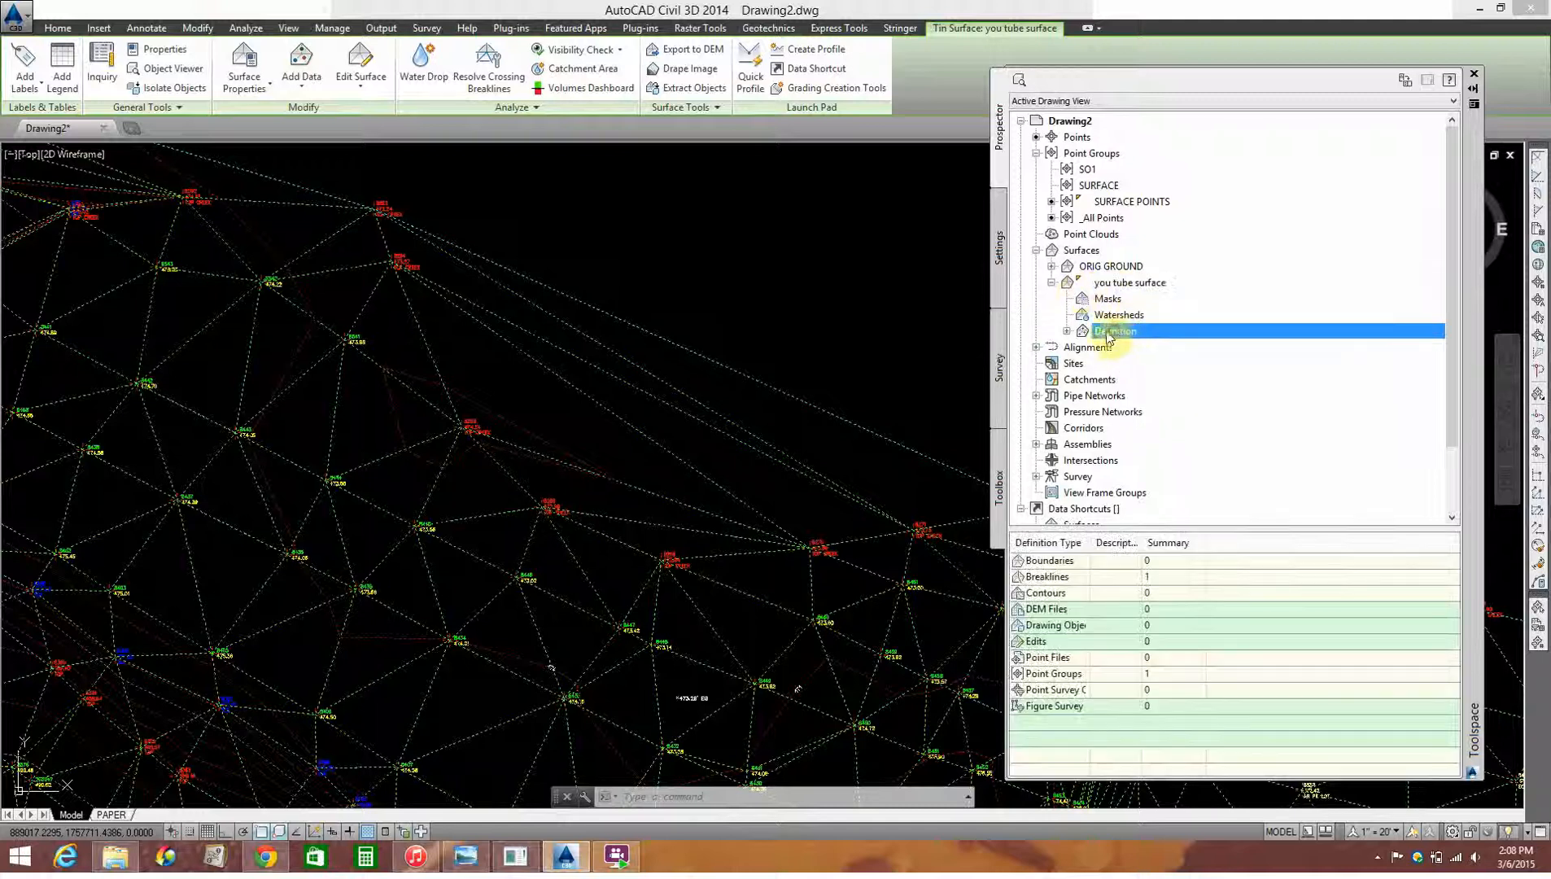
pyautogui.click(1067, 331)
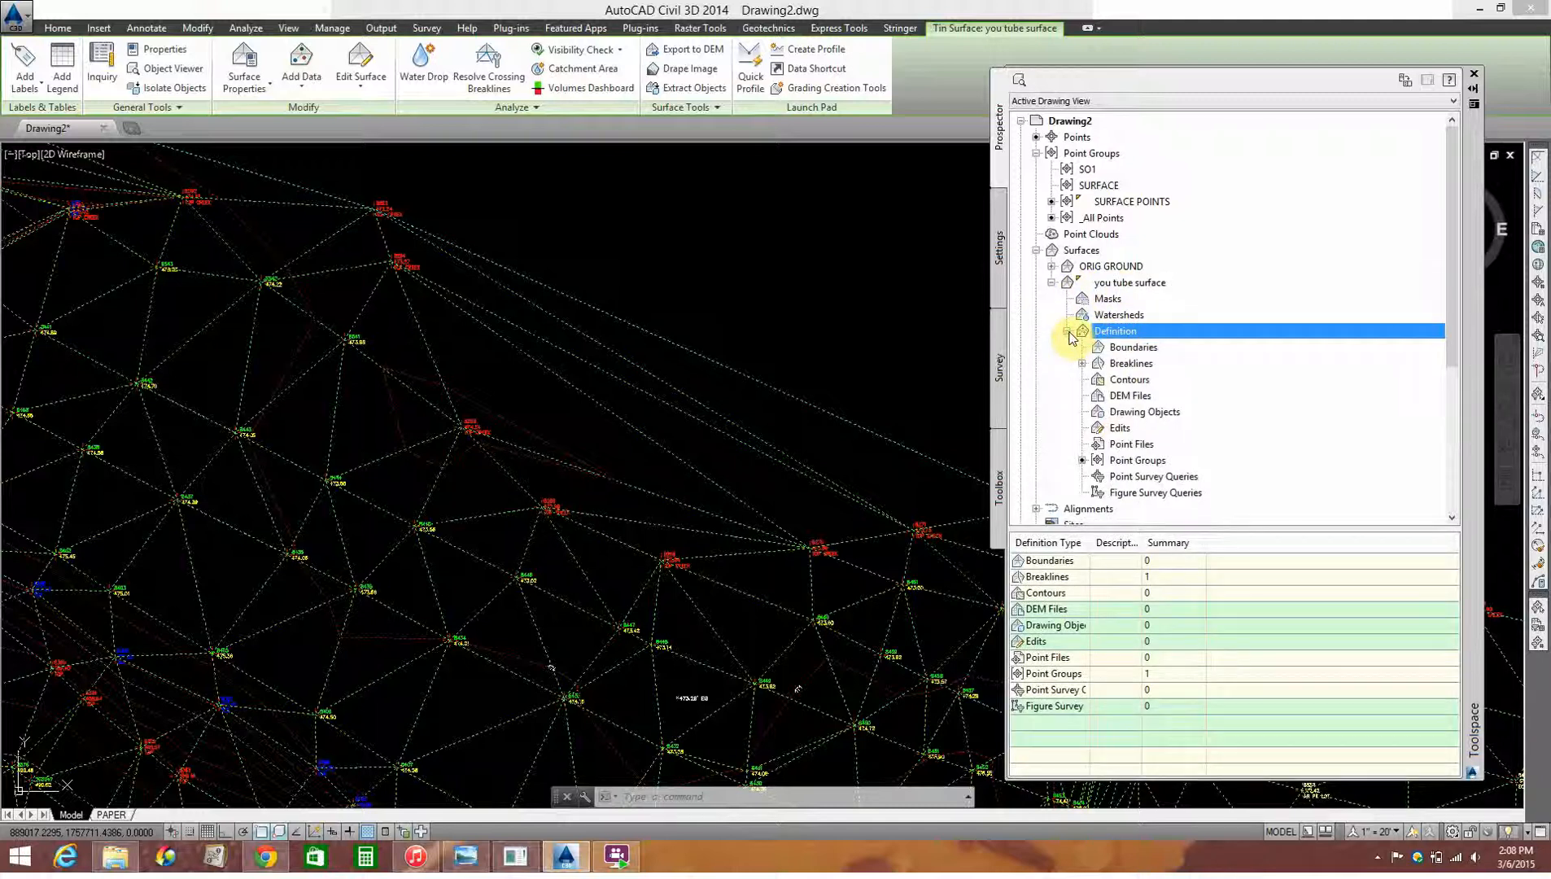
pyautogui.click(1117, 431)
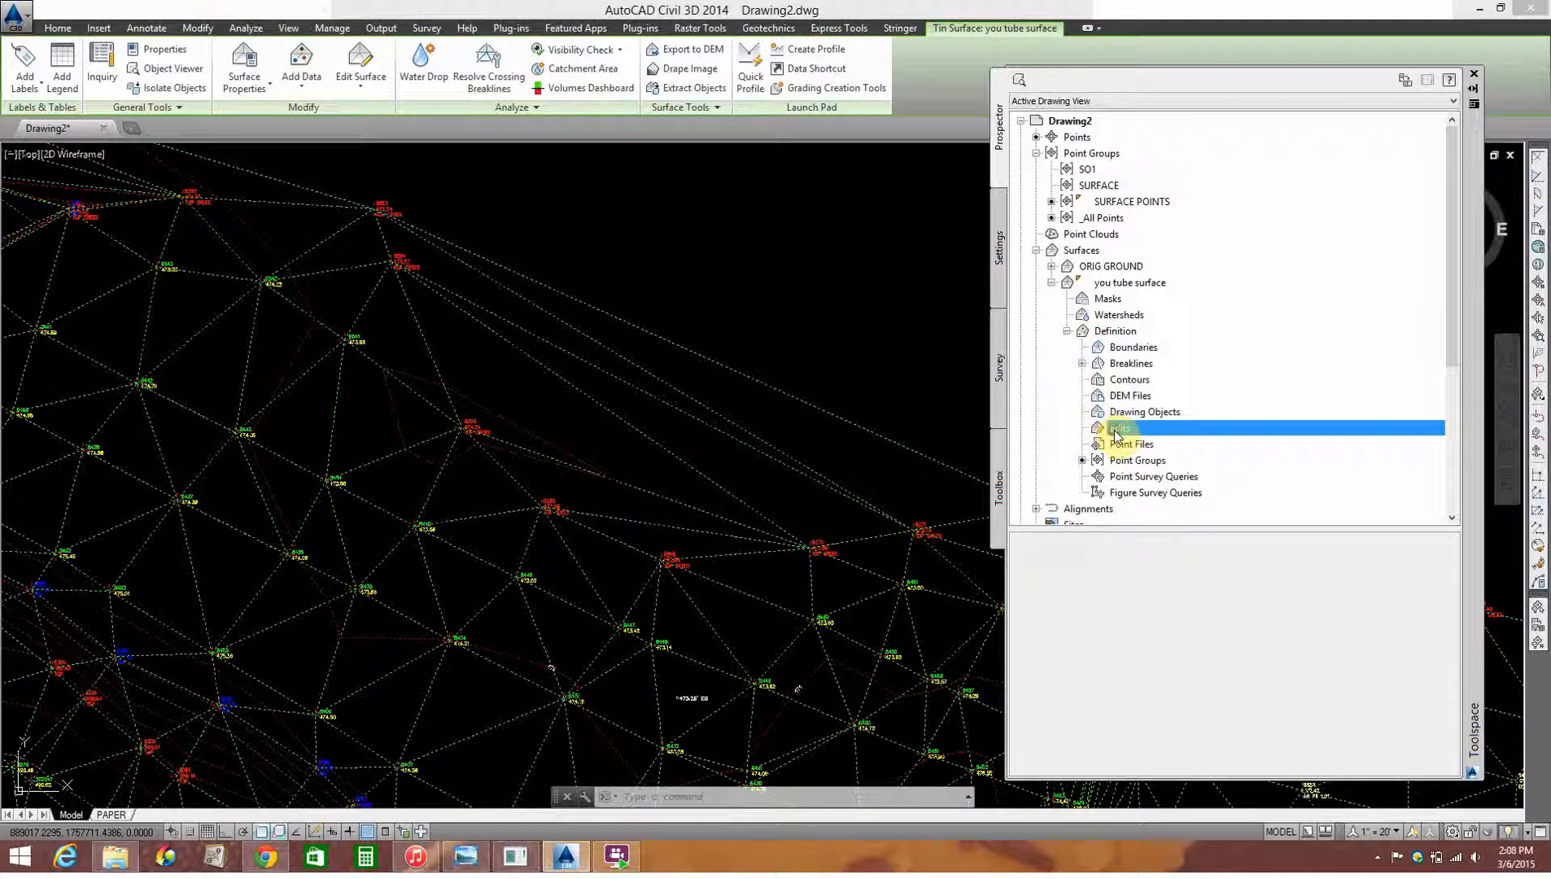
pyautogui.rightClick(1130, 432)
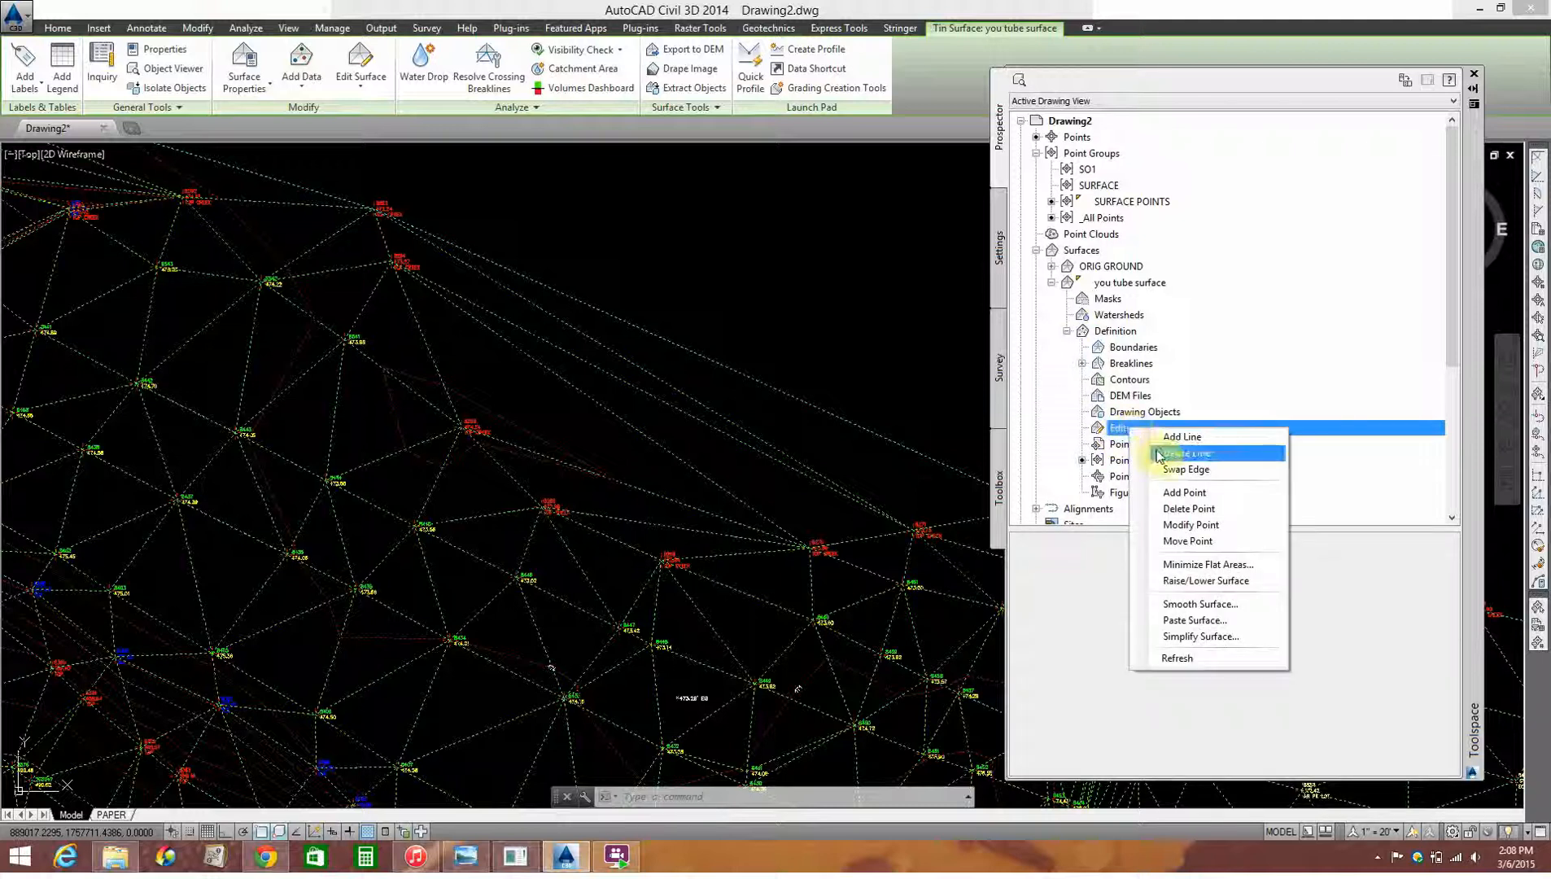
pyautogui.click(1158, 453)
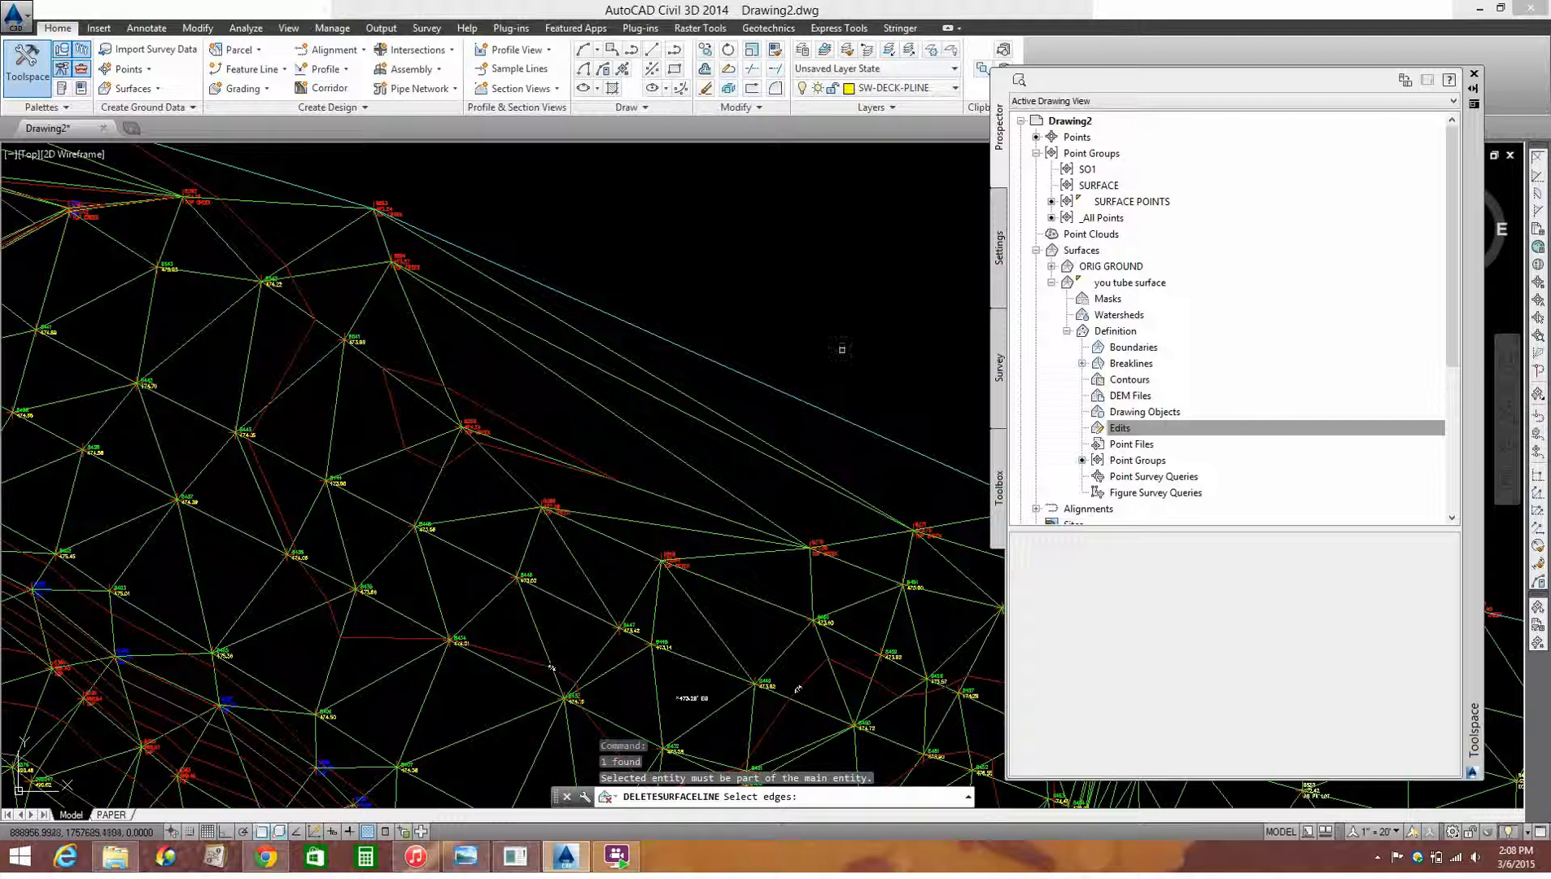
pyautogui.click(815, 314)
pyautogui.click(670, 514)
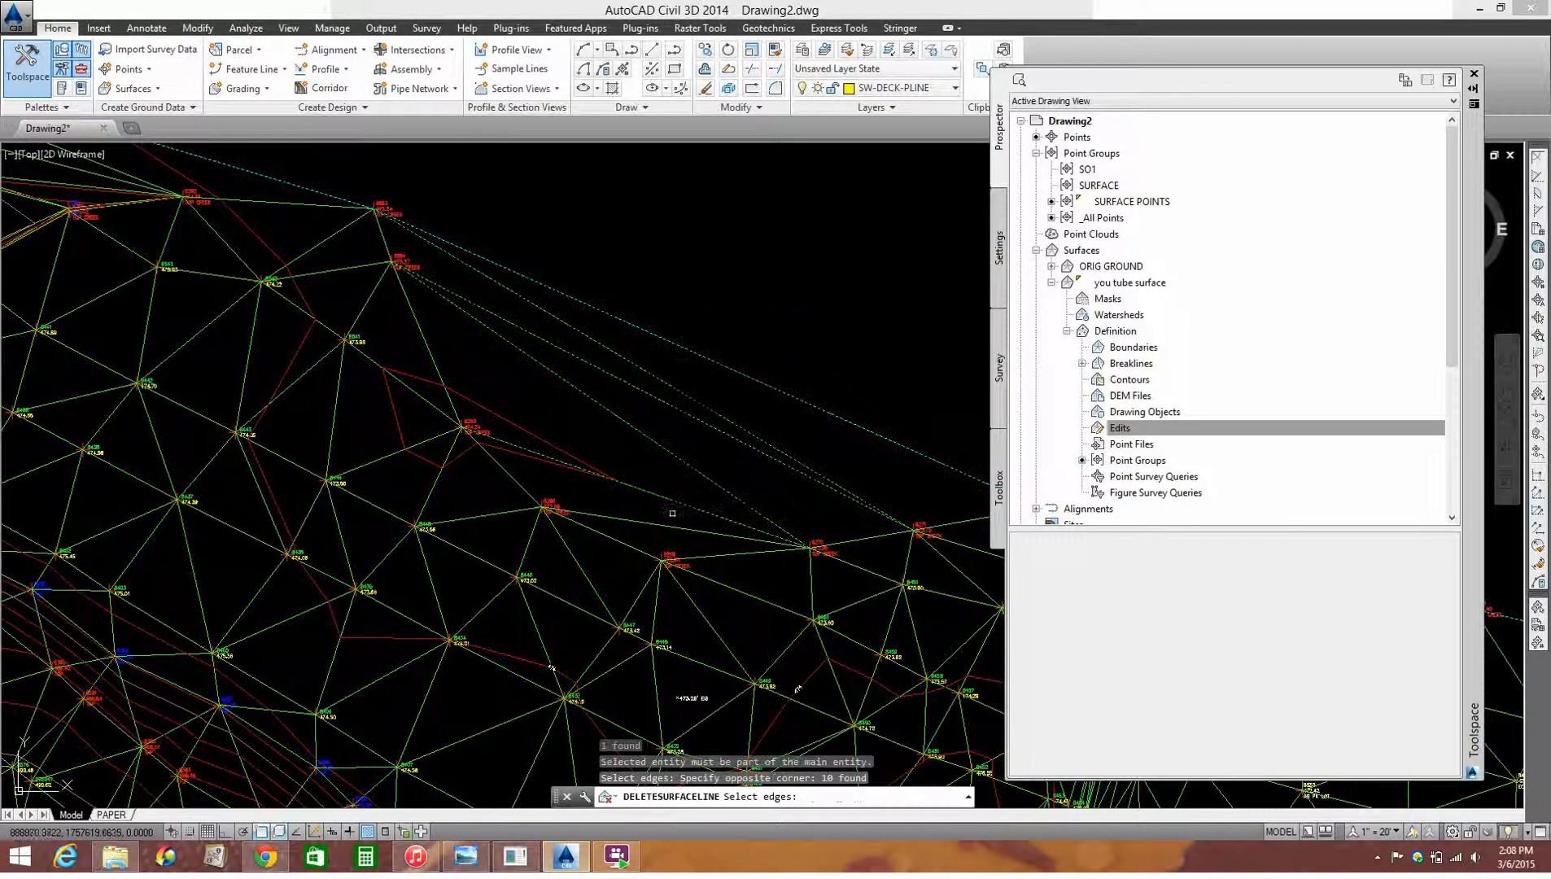
pyautogui.click(667, 534)
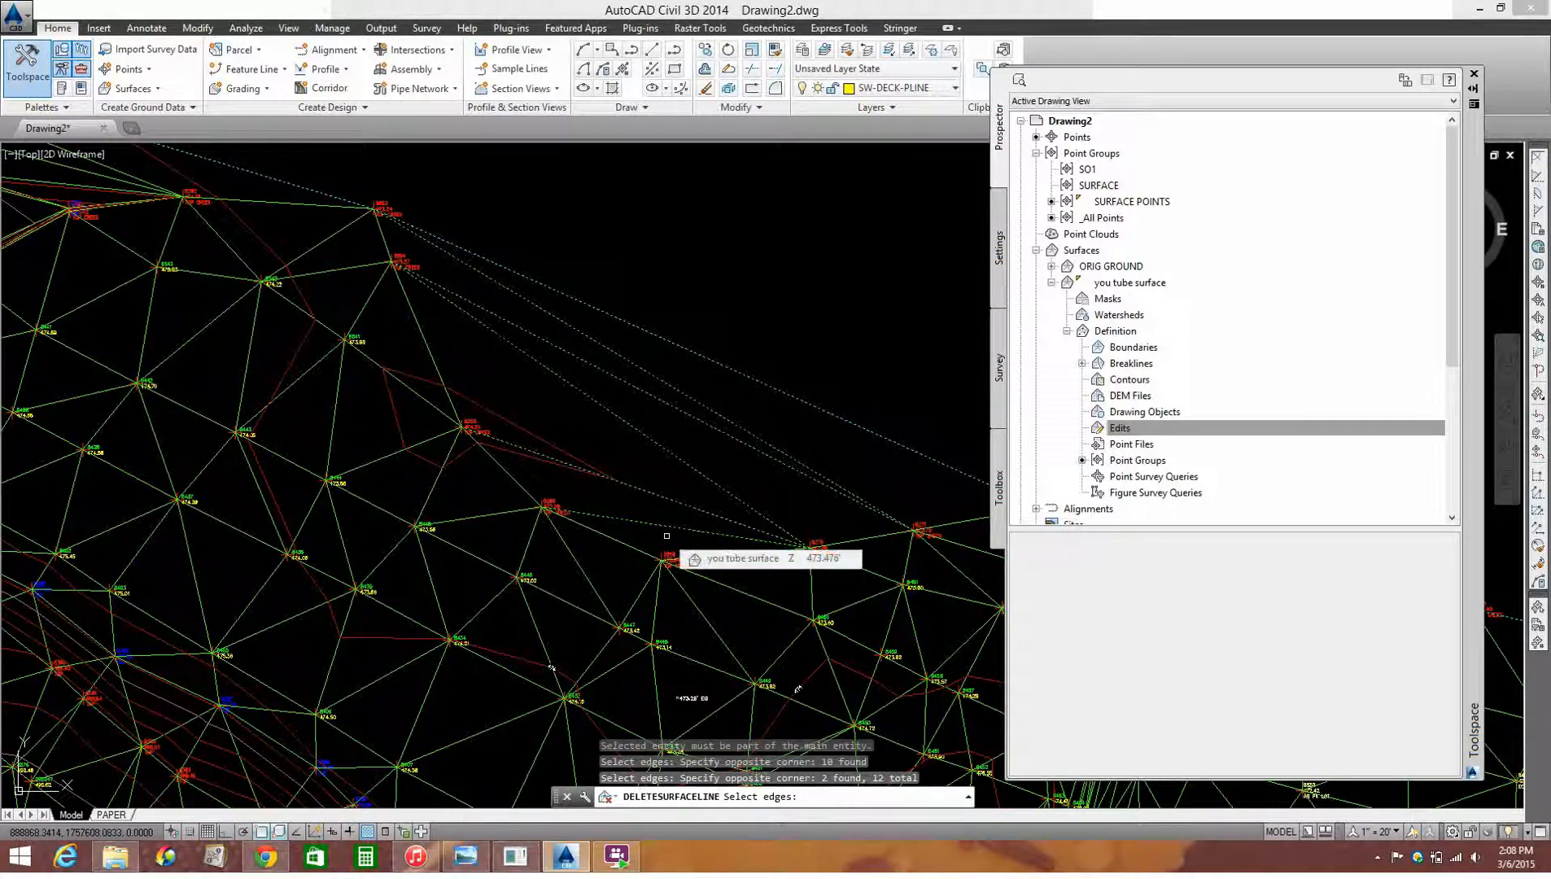
pyautogui.press('Return')
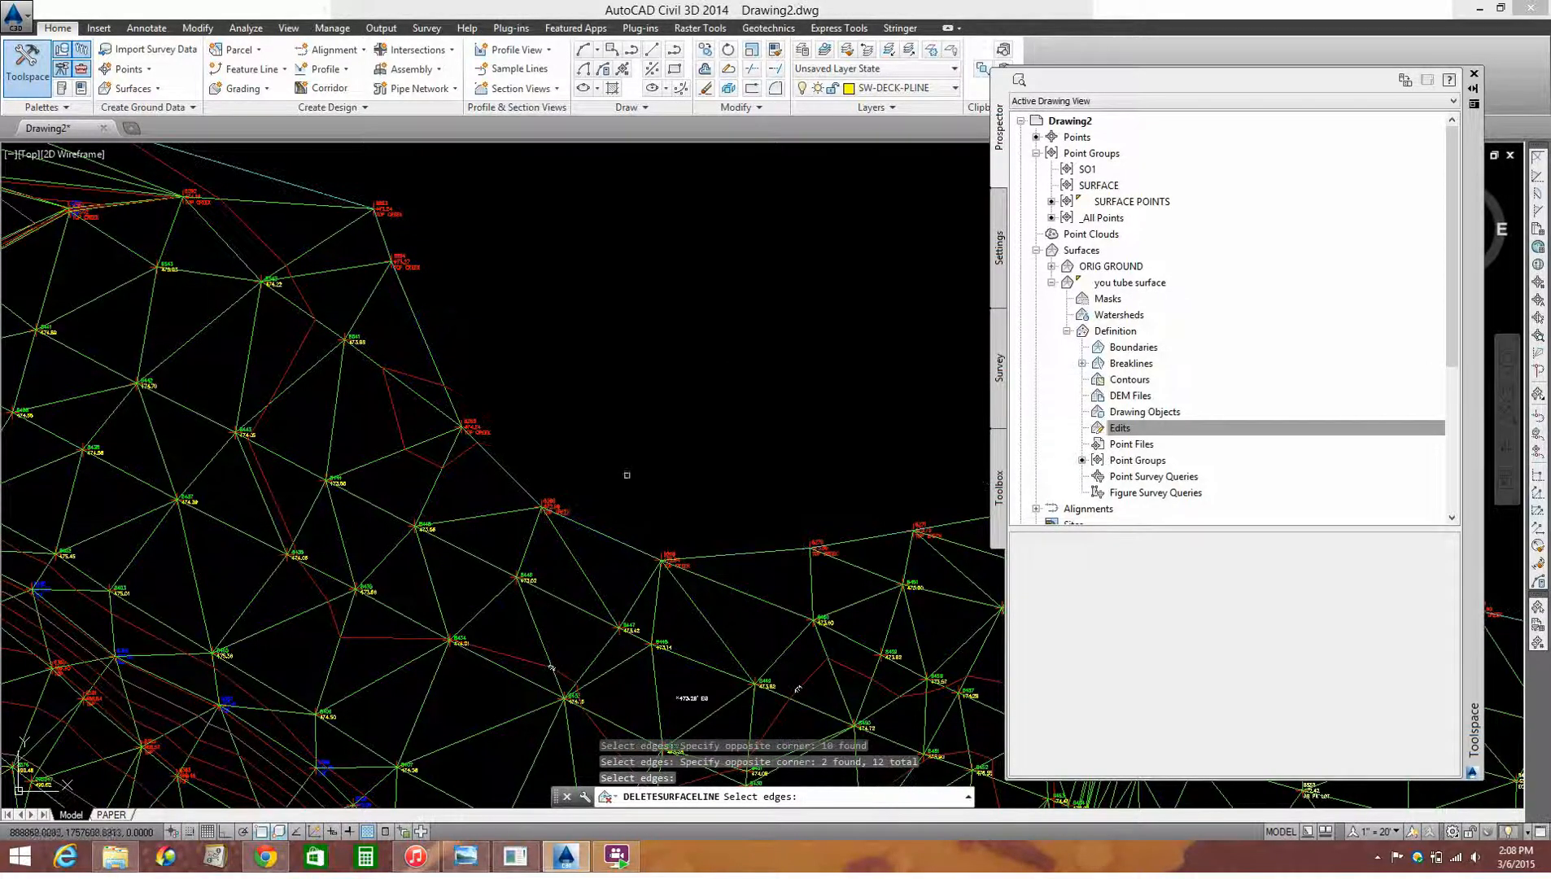
# Step: Delete the long triangulation lines crossing the open notch on the surface's southeastern side and end the Delete Line command
pyautogui.scroll(-6, 627, 476)
pyautogui.scroll(4, 714, 478)
pyautogui.moveTo(844, 520); pyautogui.dragTo(599, 454, button='middle')
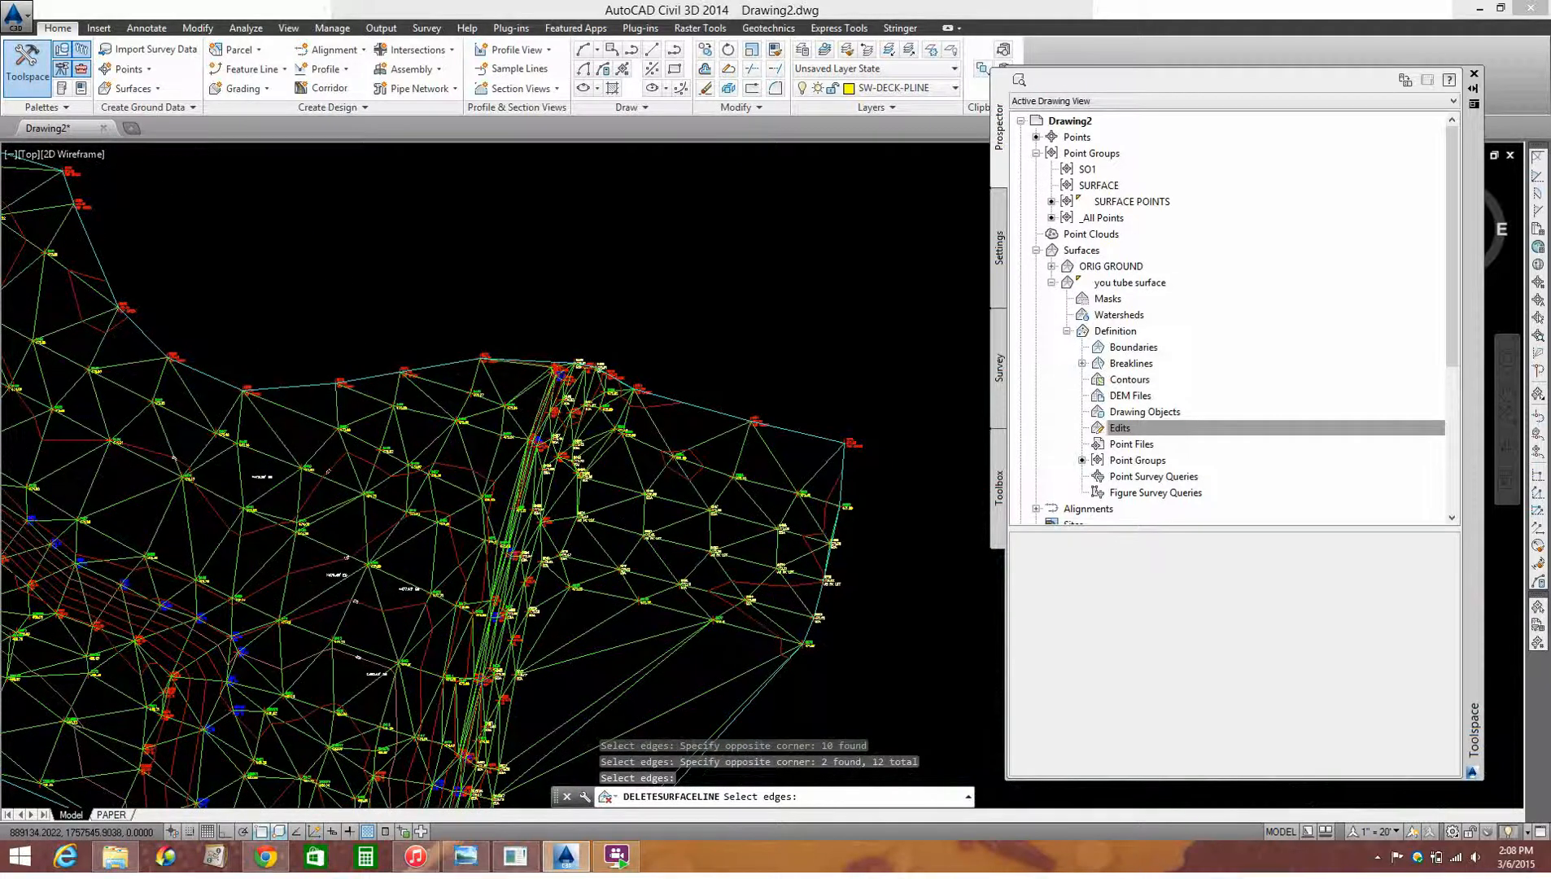
pyautogui.scroll(-6, 599, 454)
pyautogui.scroll(6, 623, 546)
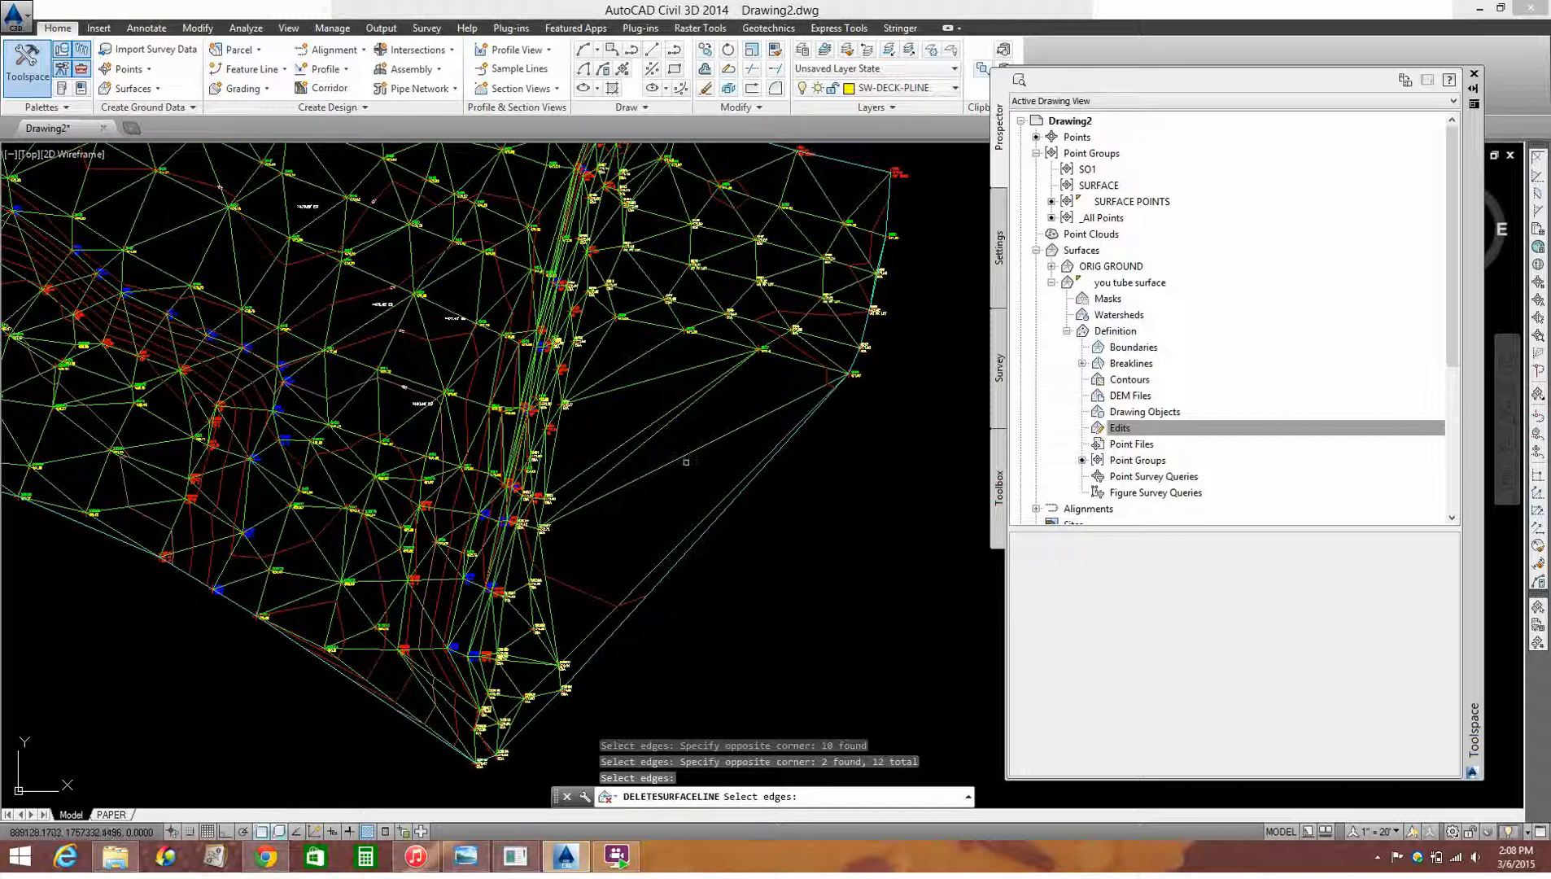
pyautogui.click(748, 553)
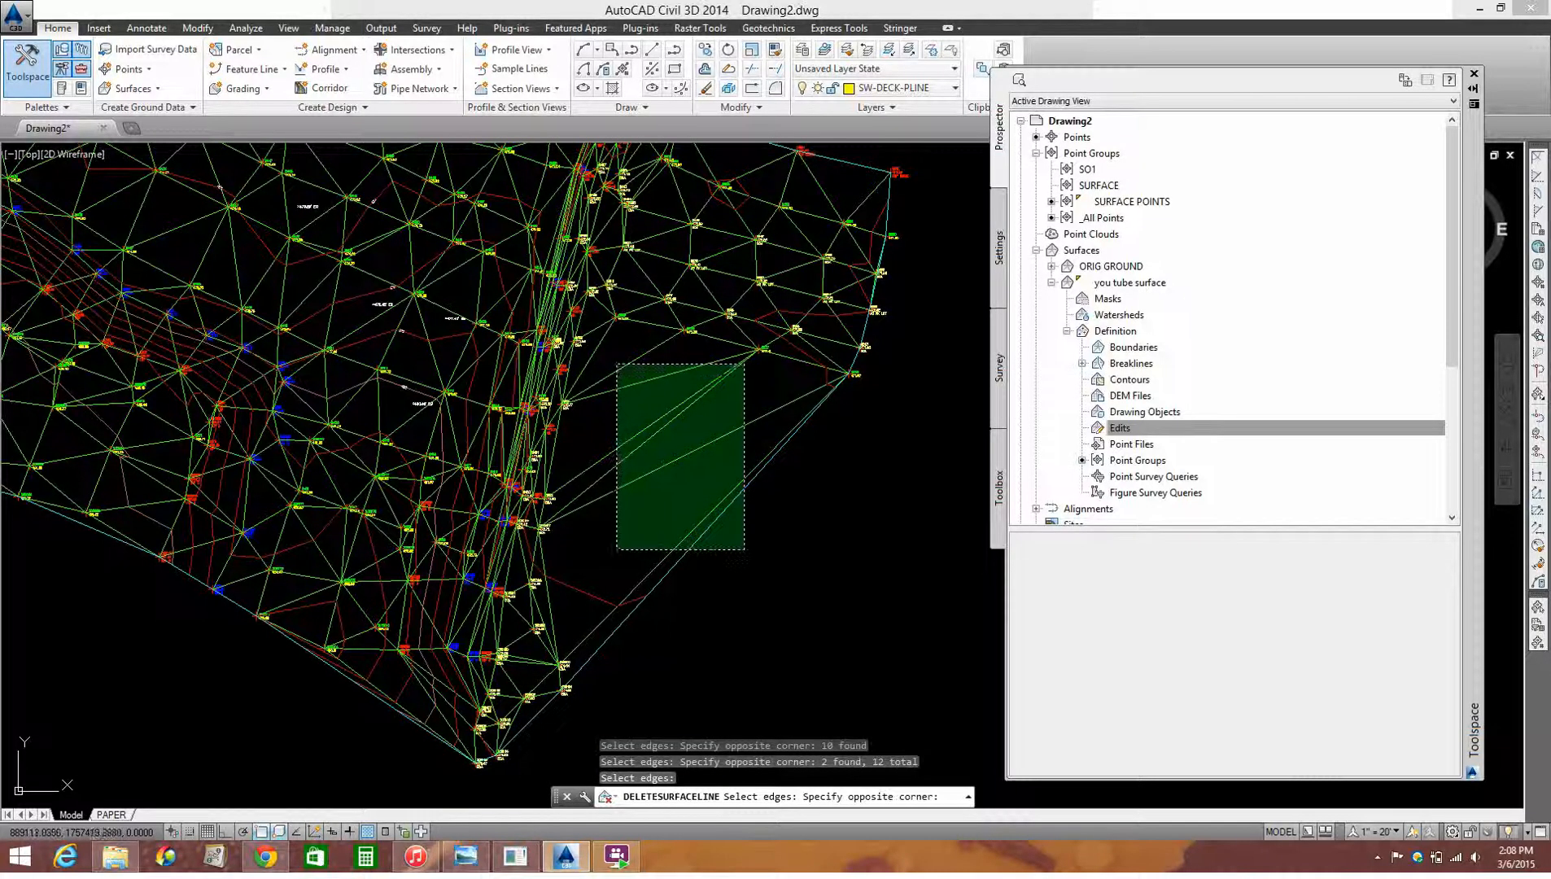
pyautogui.click(617, 364)
pyautogui.press('Return')
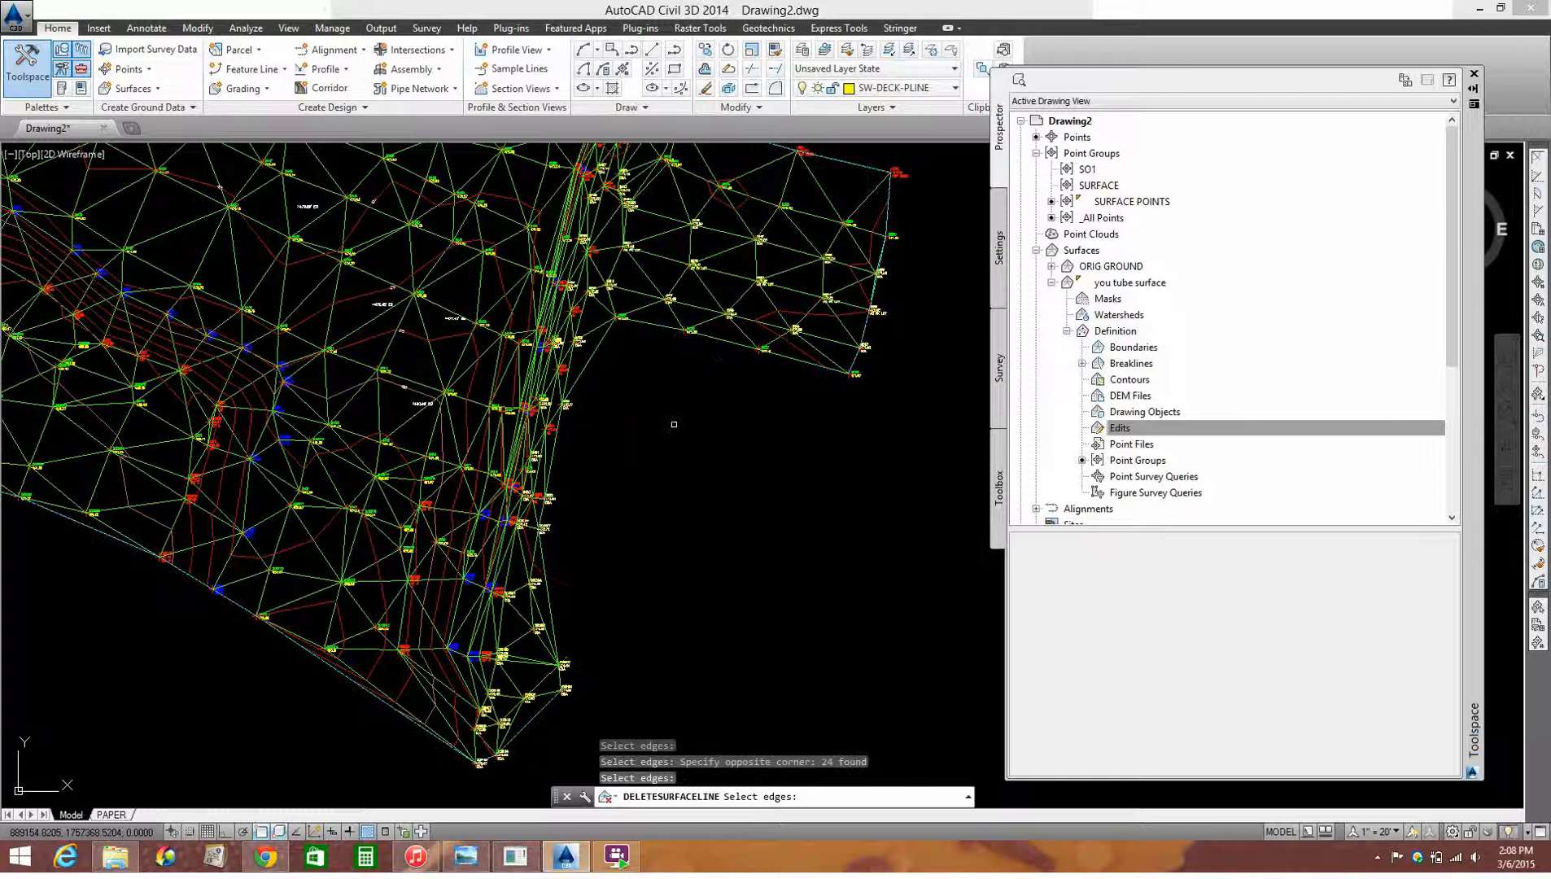
pyautogui.scroll(-5, 674, 424)
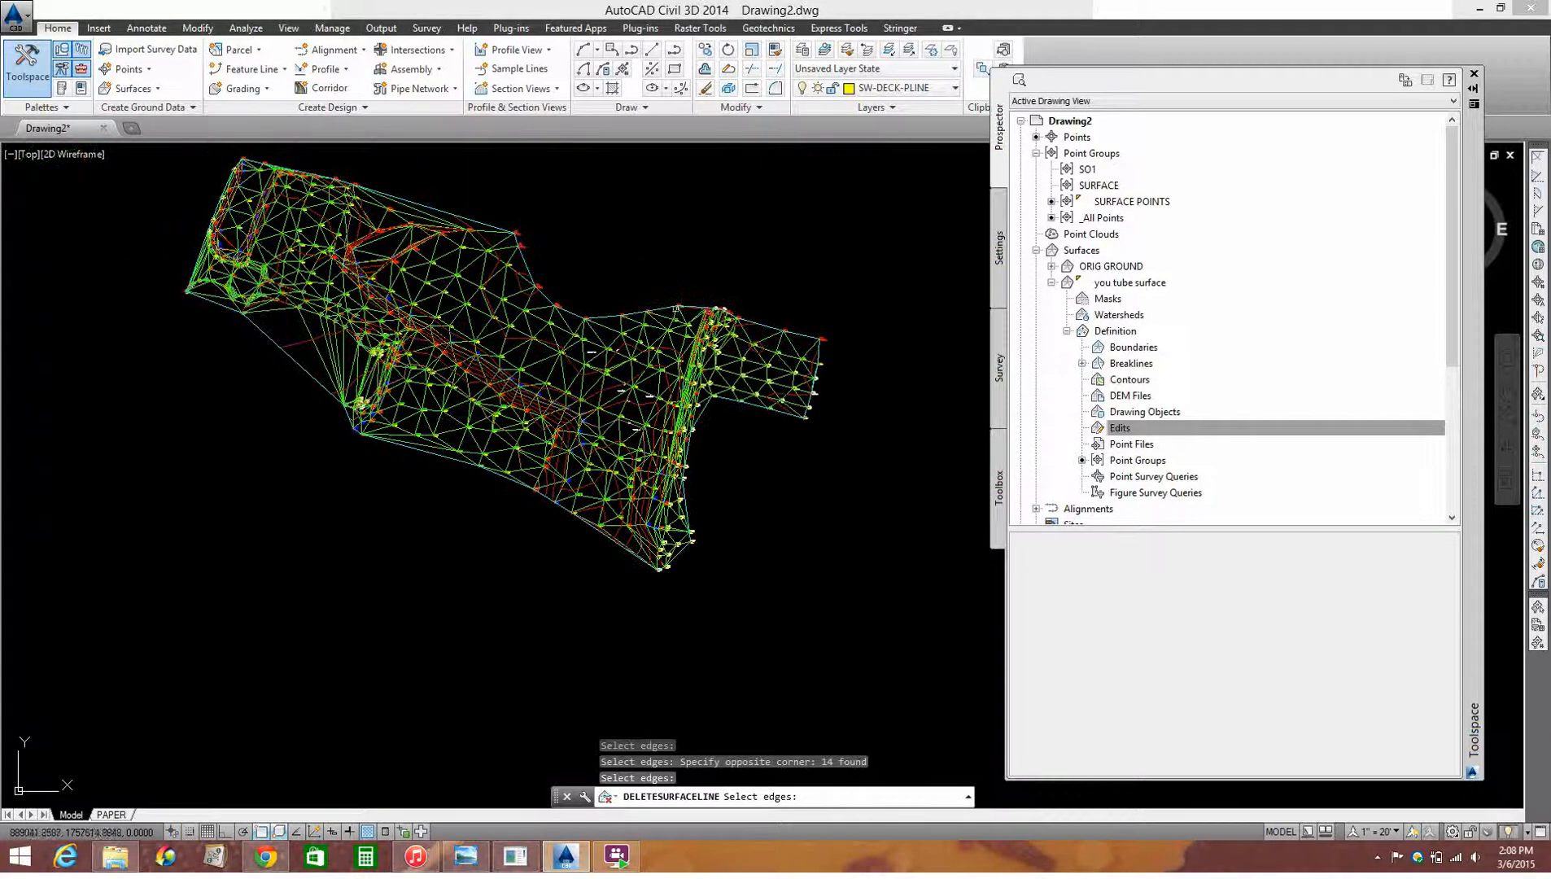
pyautogui.press('Escape')
# Step: Set the you tube surface's style to Contours 1' and 5' (Existing) in its object properties
pyautogui.scroll(3, 651, 285)
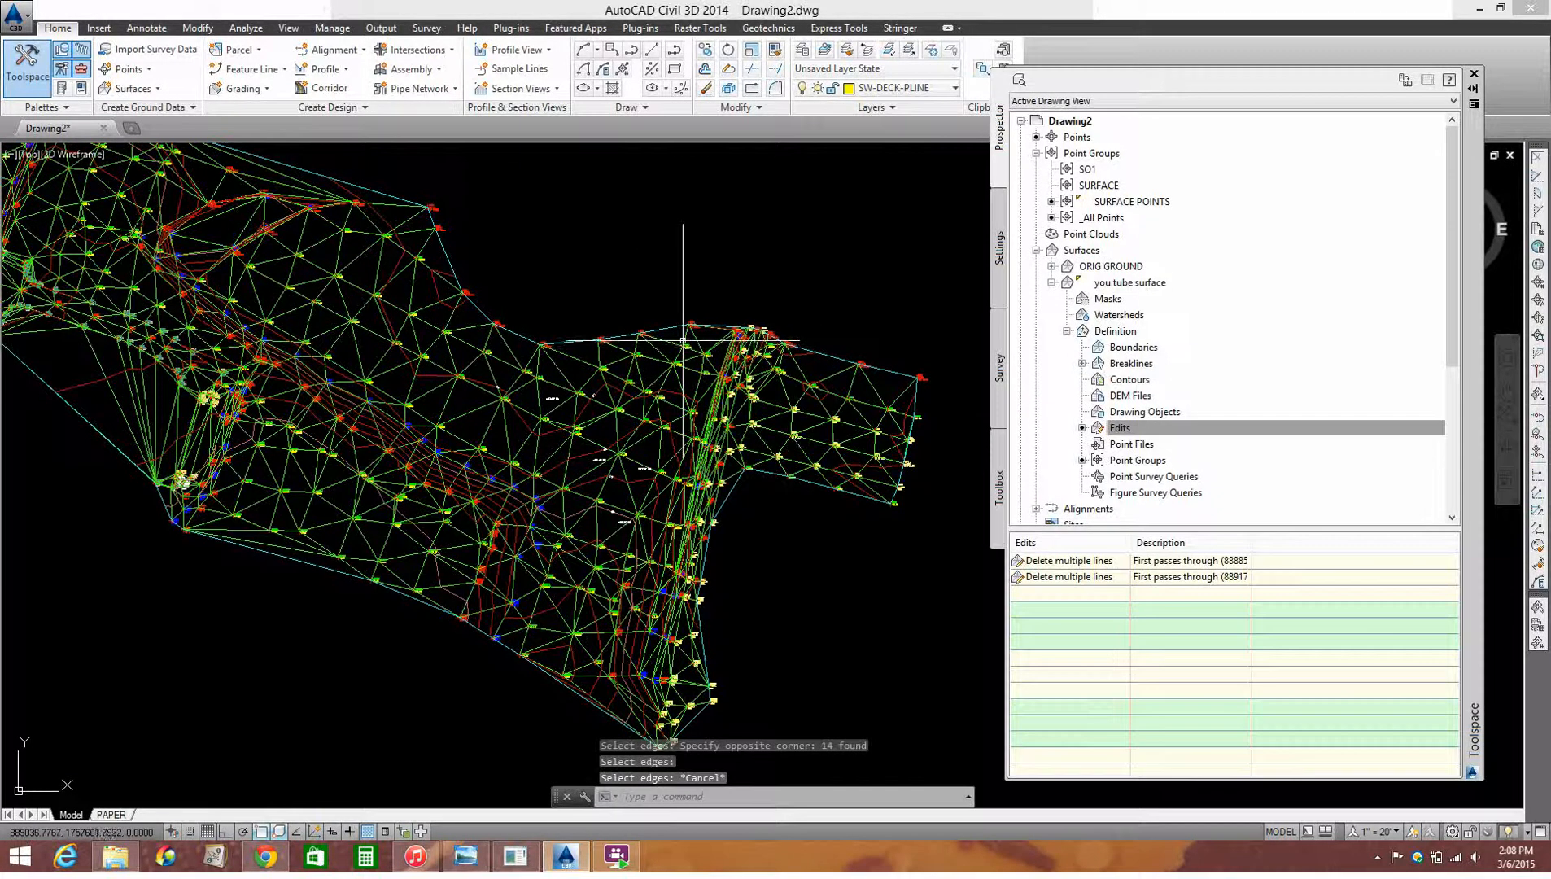
pyautogui.click(685, 335)
pyautogui.rightClick(616, 285)
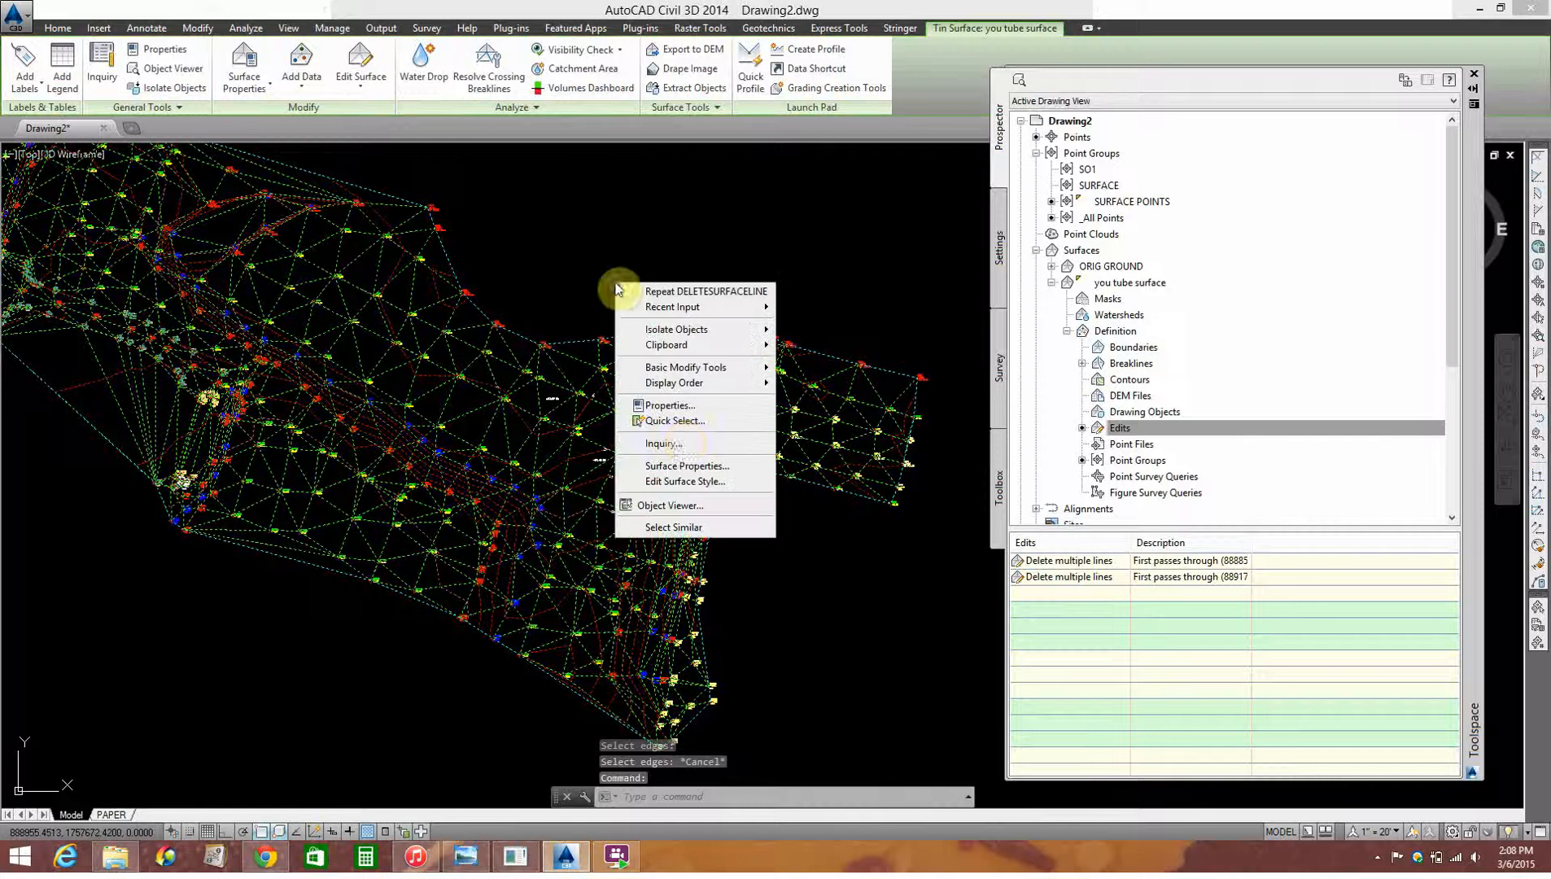
pyautogui.click(669, 404)
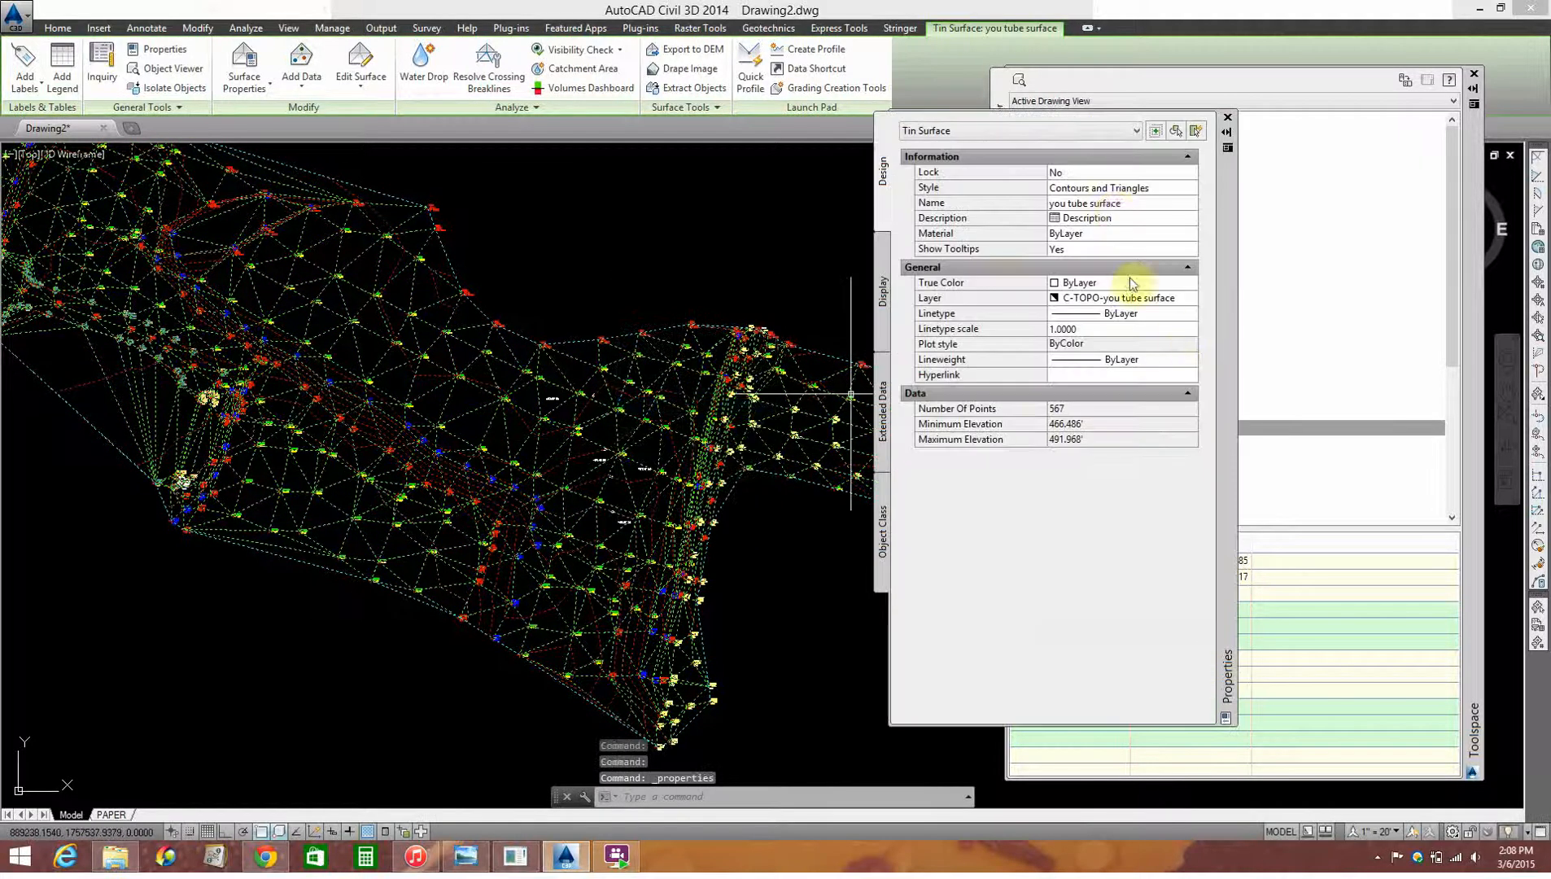
pyautogui.click(1134, 190)
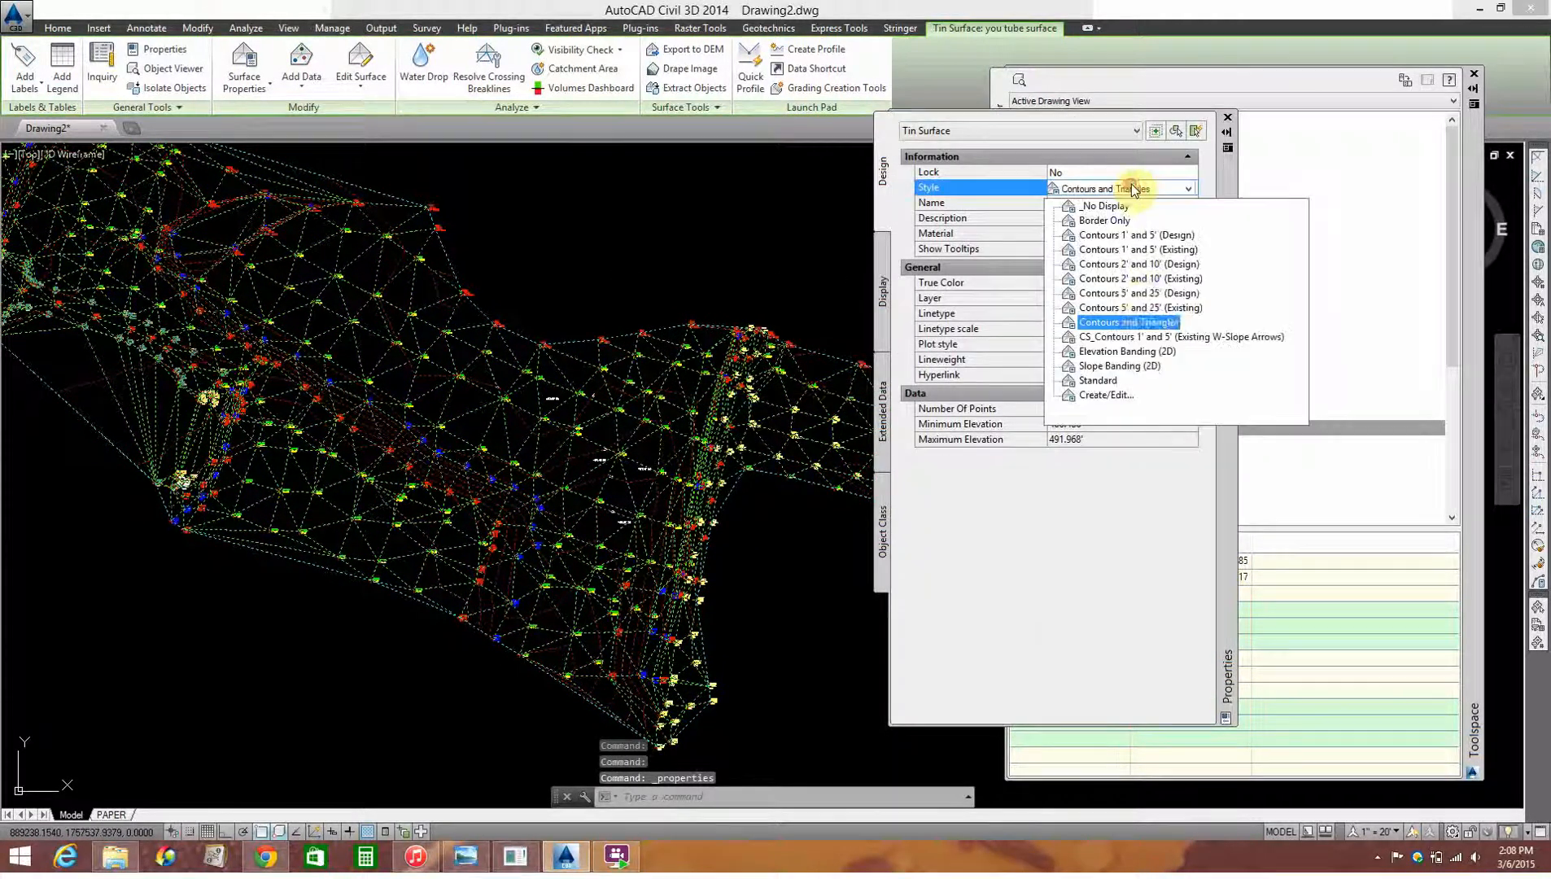
pyautogui.click(1146, 250)
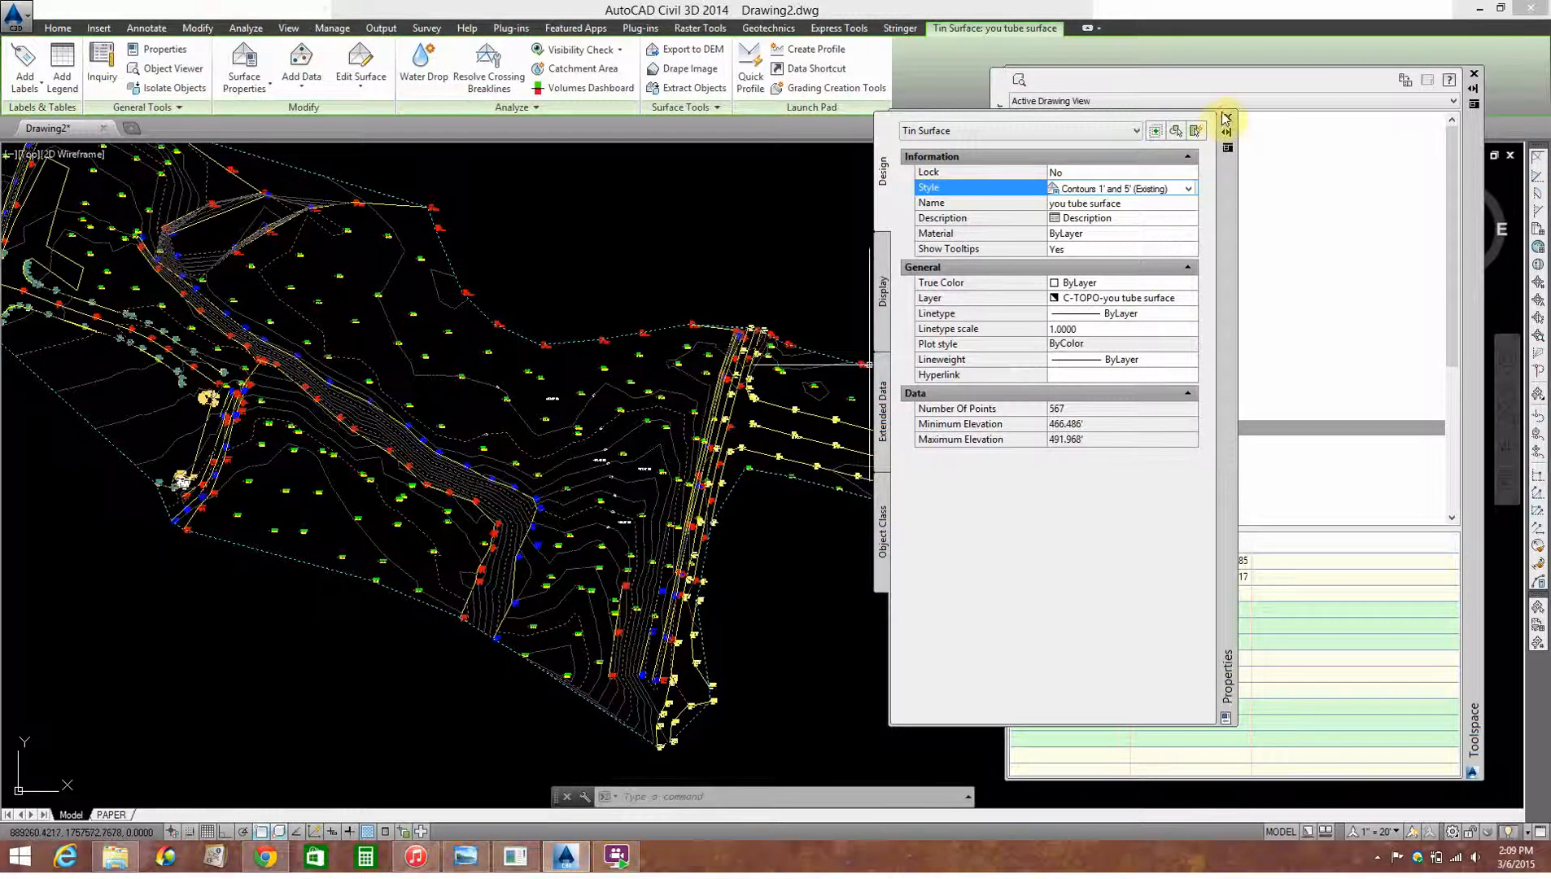
pyautogui.click(1226, 118)
# Step: Open the you tube surface's Surface Properties and expand the Build options of its definition down to the triangle length settings
pyautogui.click(1128, 285)
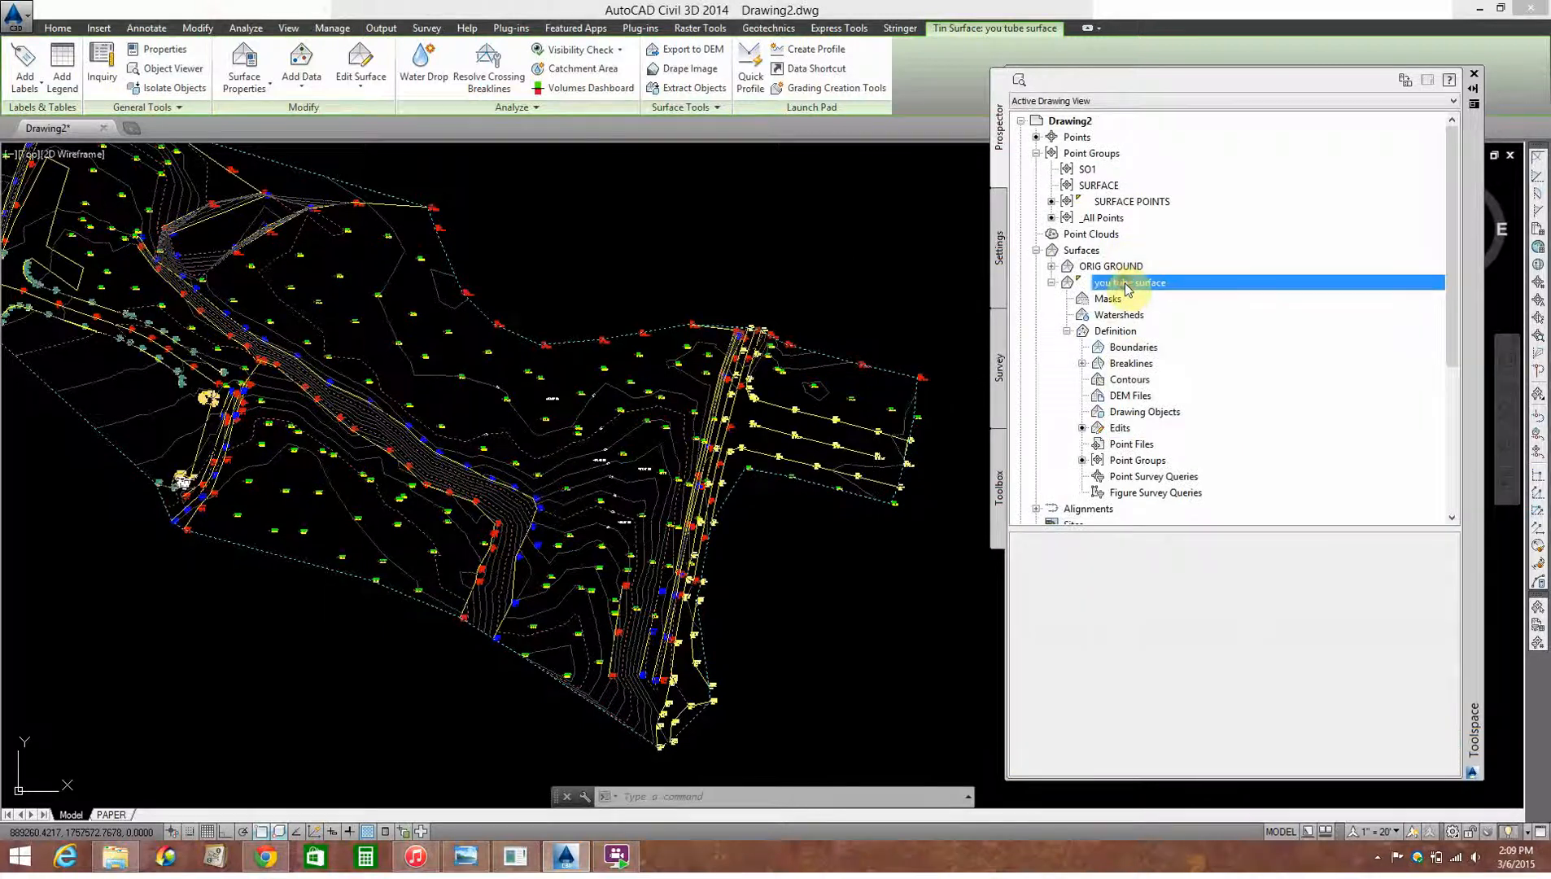
pyautogui.rightClick(1134, 288)
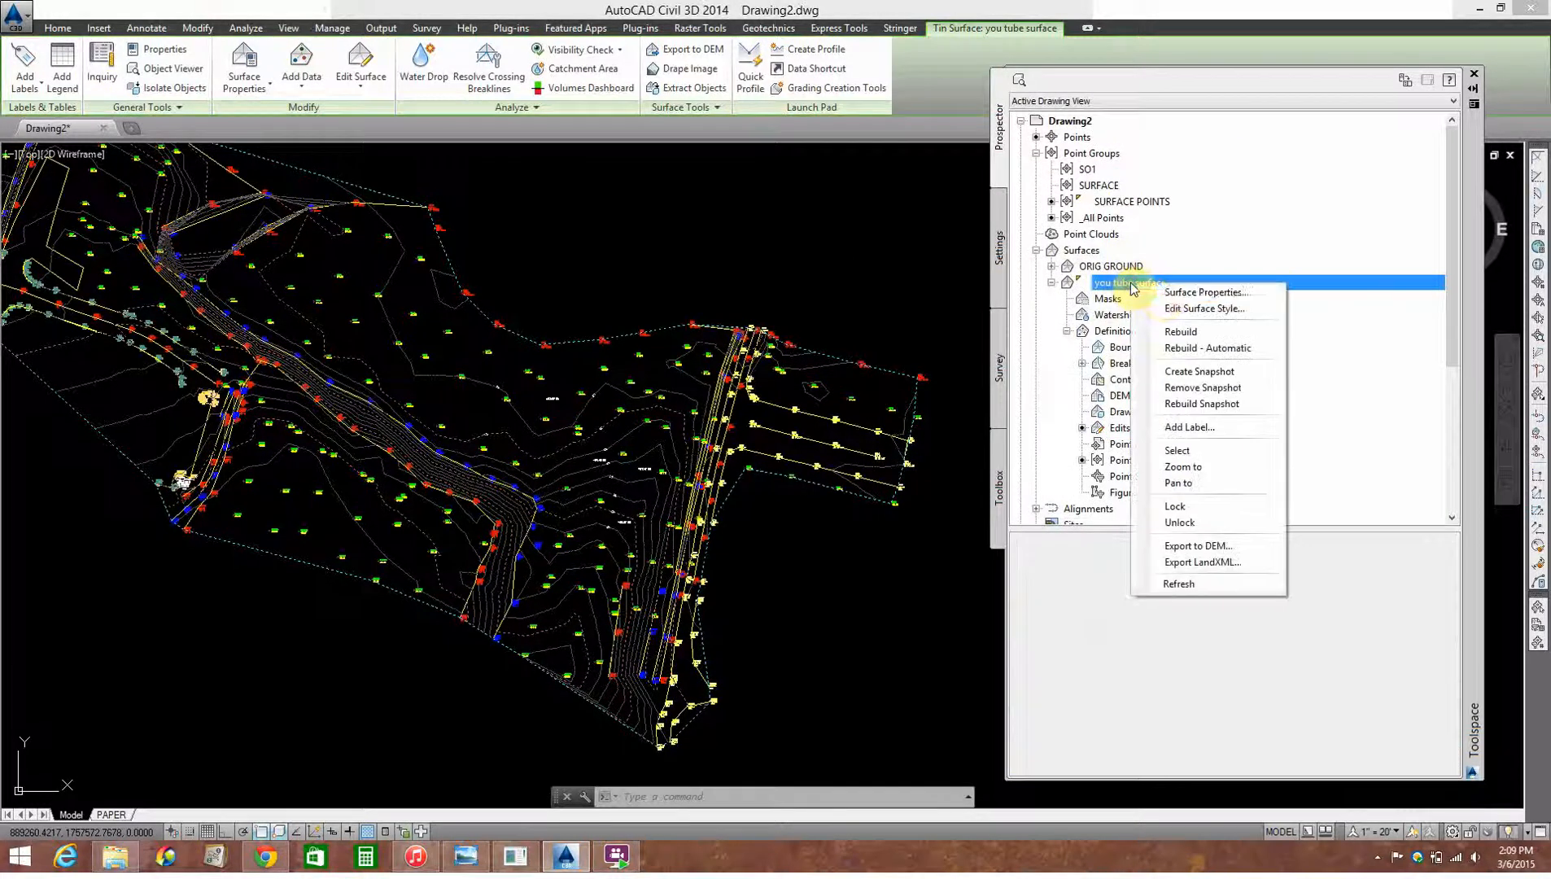
pyautogui.click(1164, 293)
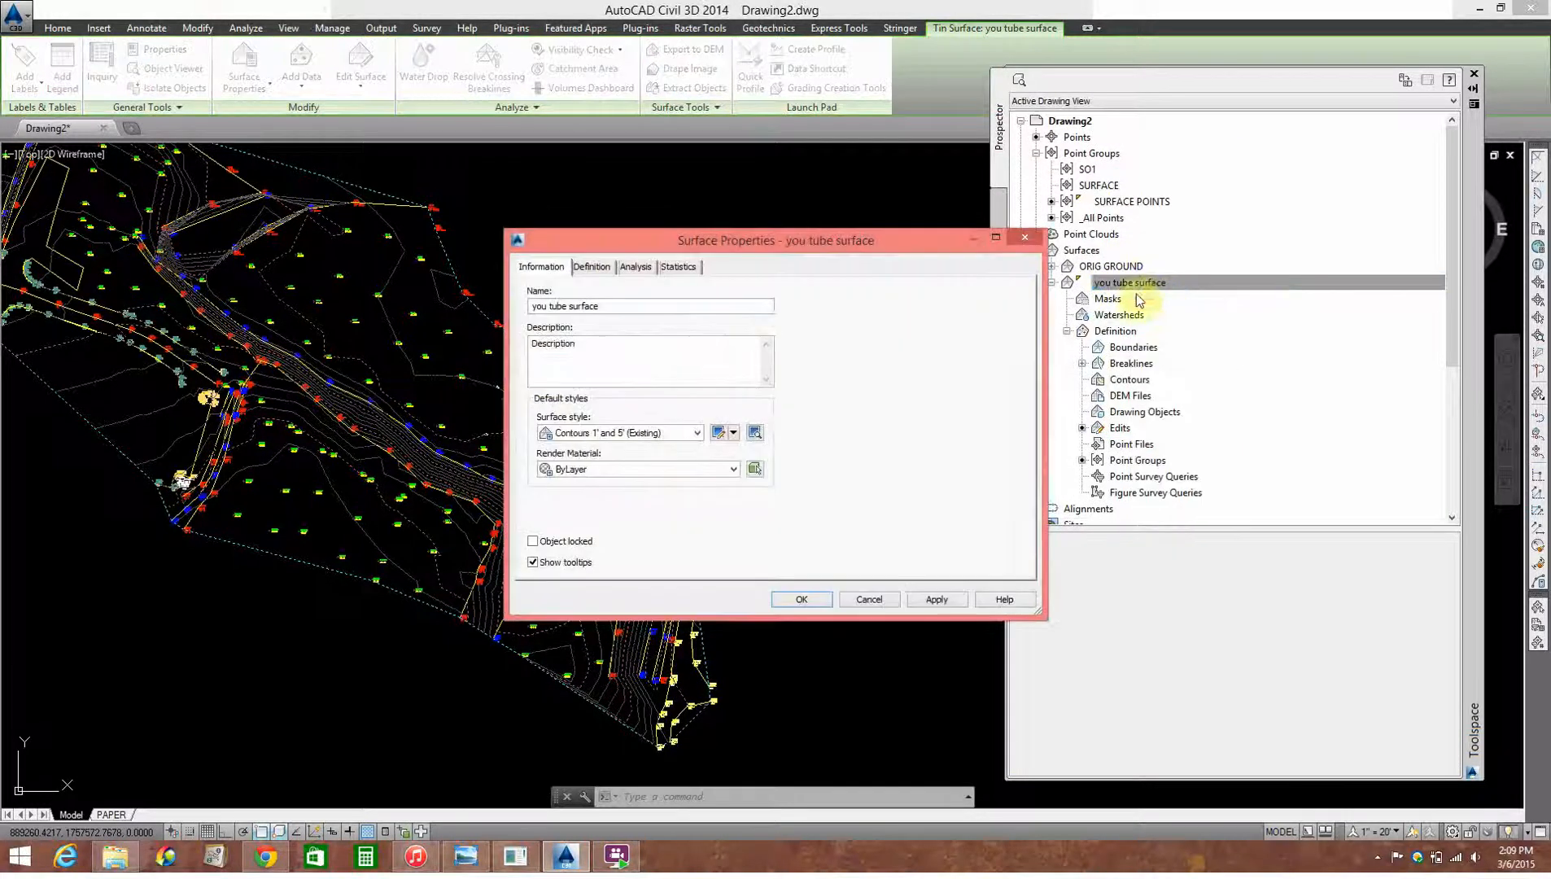
pyautogui.click(675, 270)
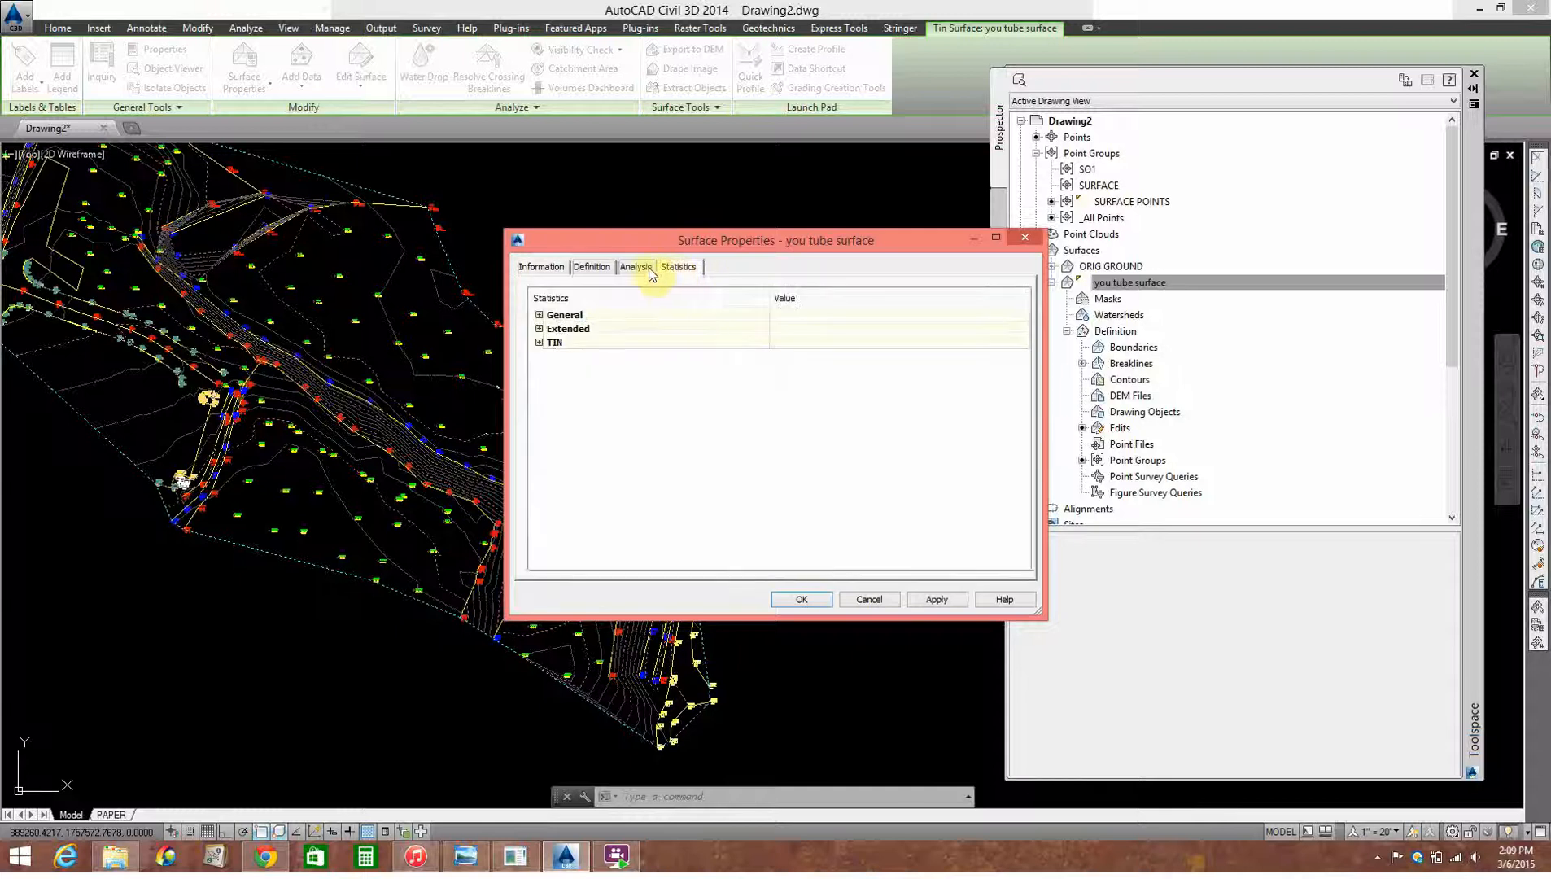
pyautogui.click(635, 269)
pyautogui.click(589, 269)
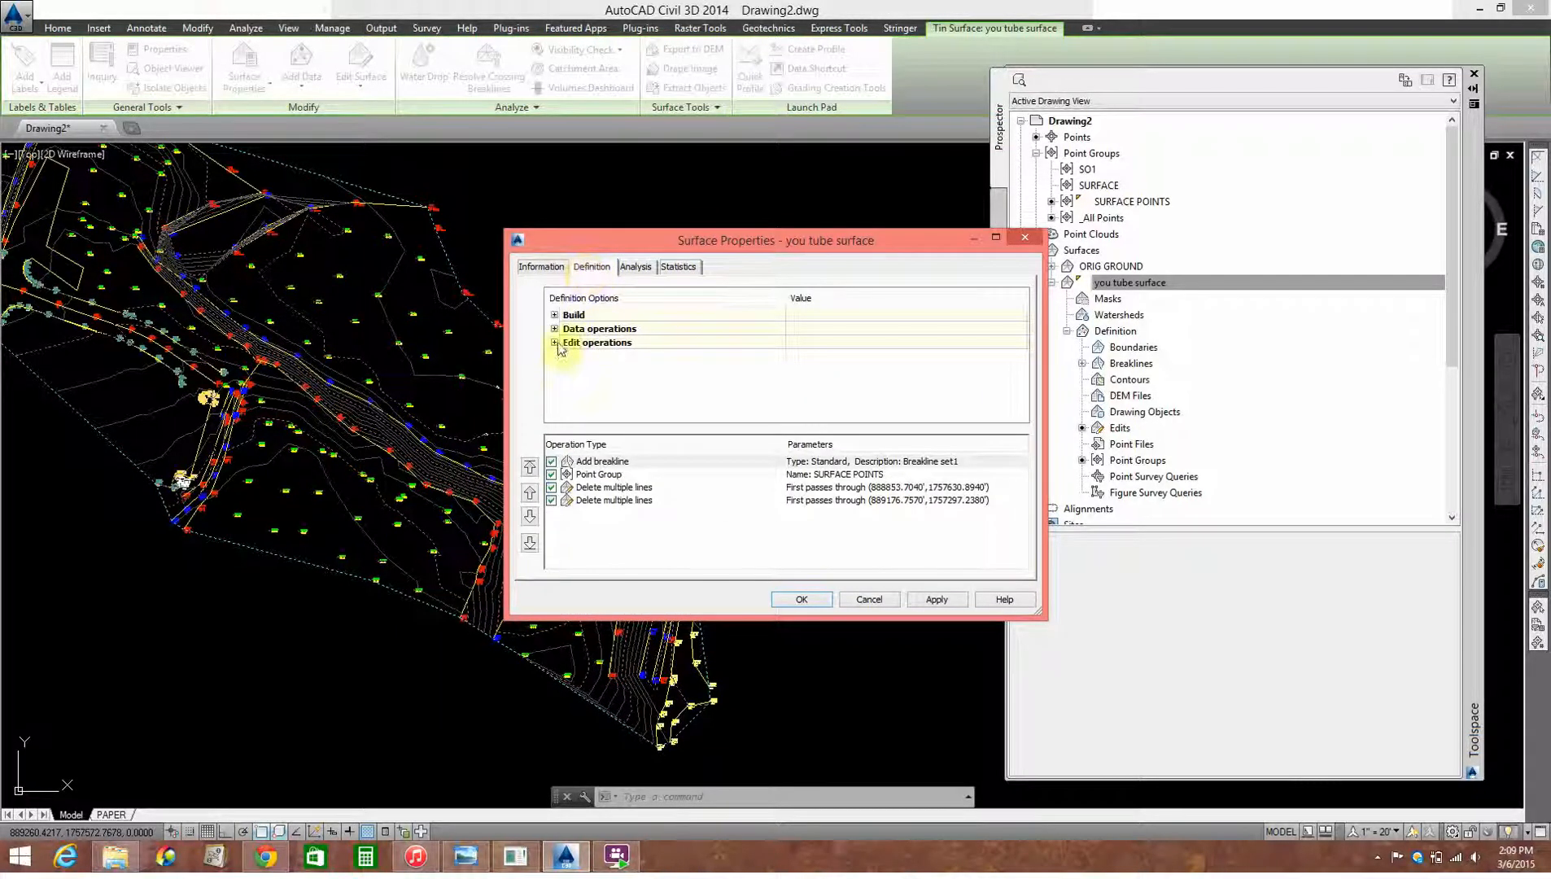
pyautogui.click(554, 315)
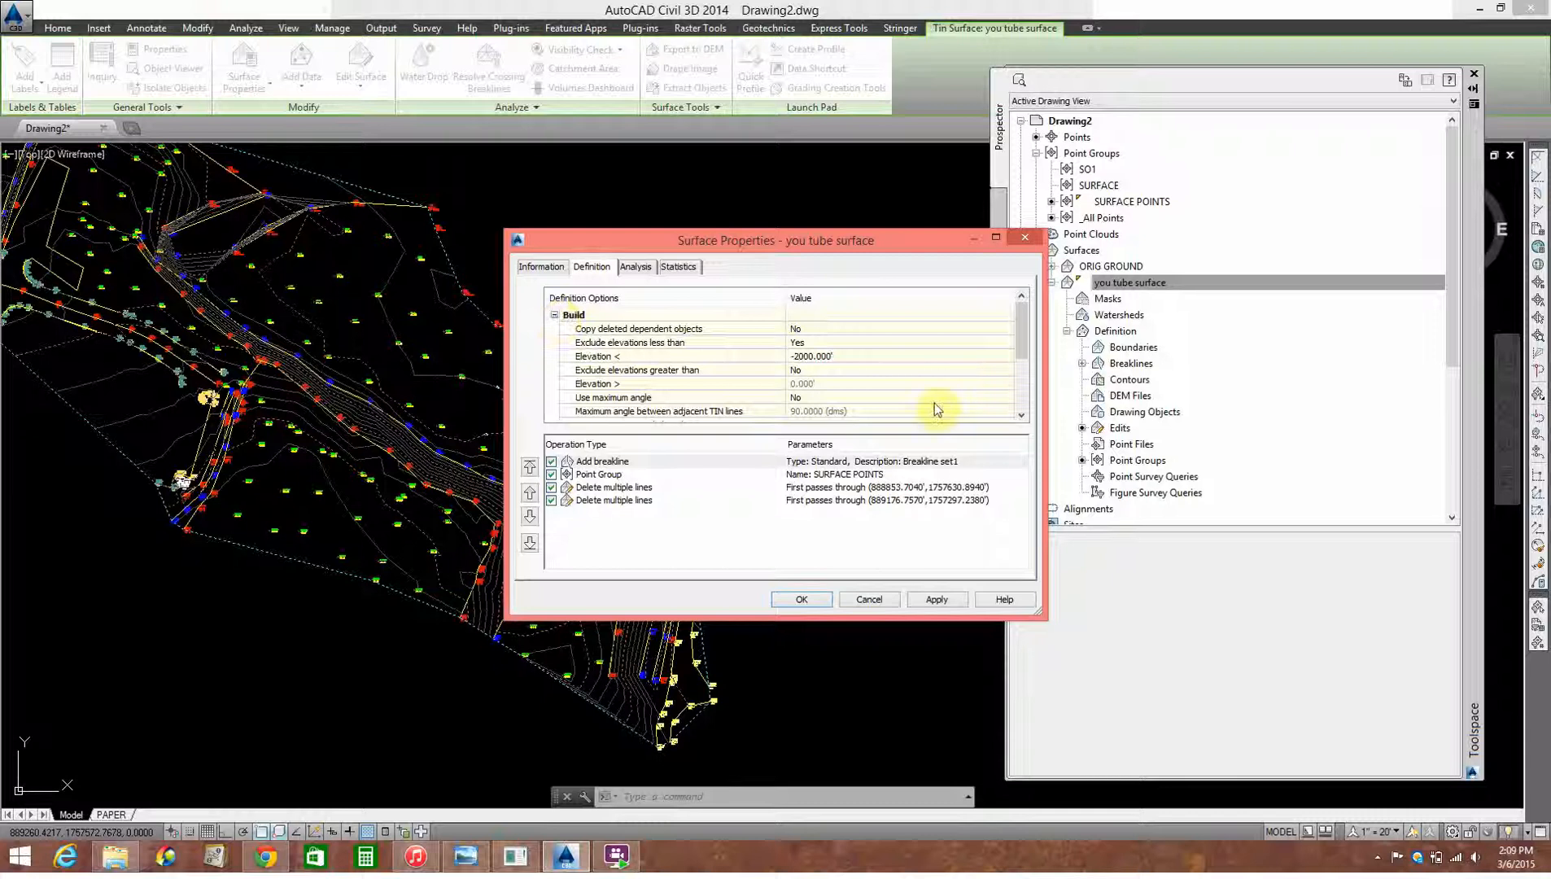
pyautogui.moveTo(1022, 348); pyautogui.dragTo(1023, 358)
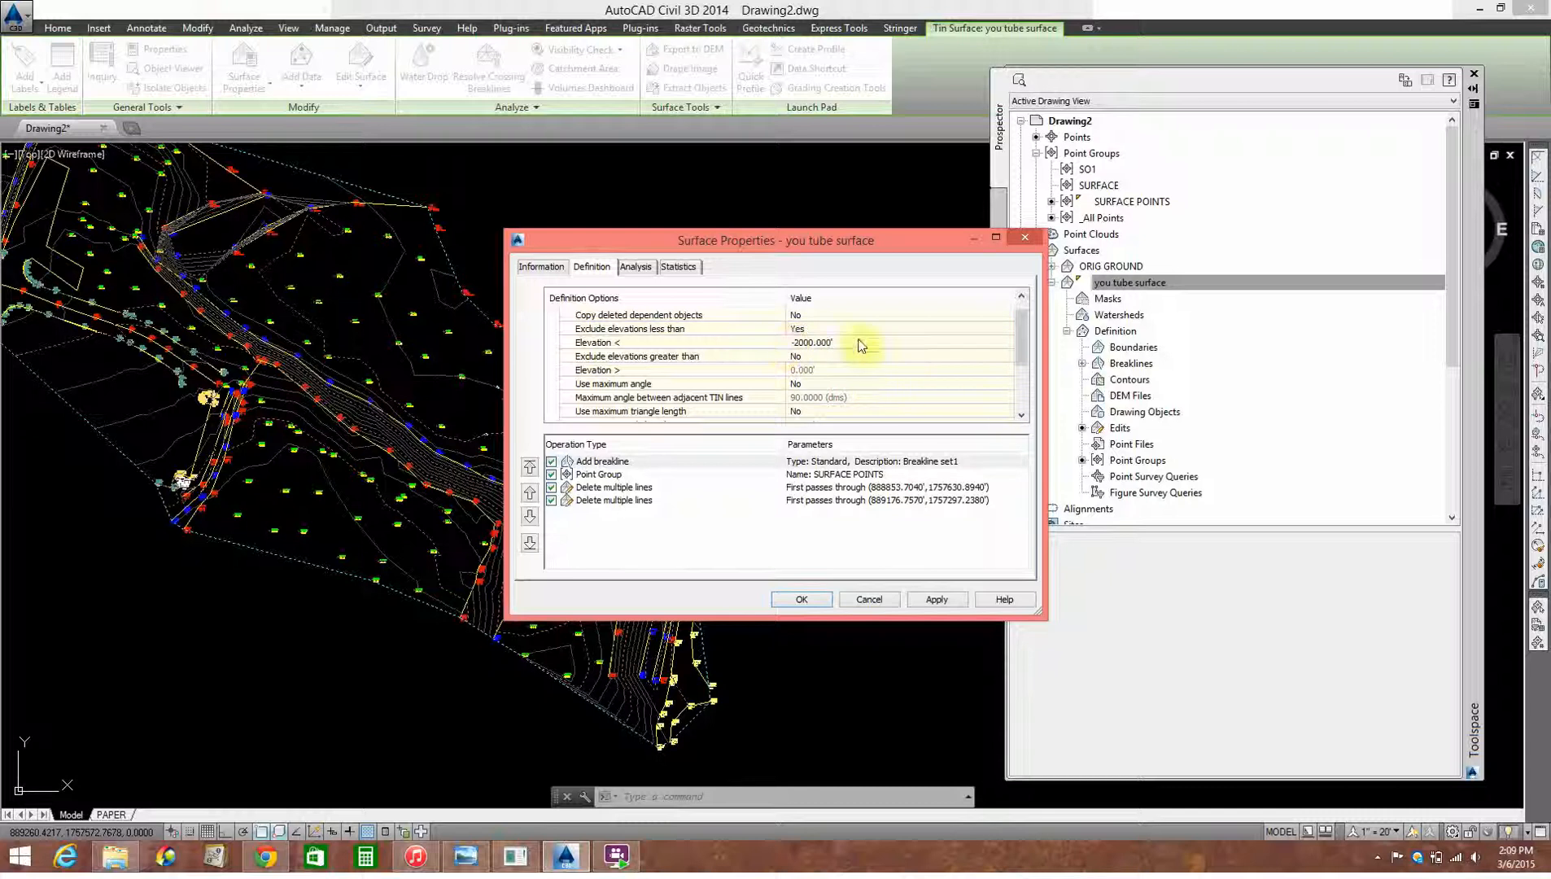
pyautogui.moveTo(1027, 352); pyautogui.dragTo(1028, 391)
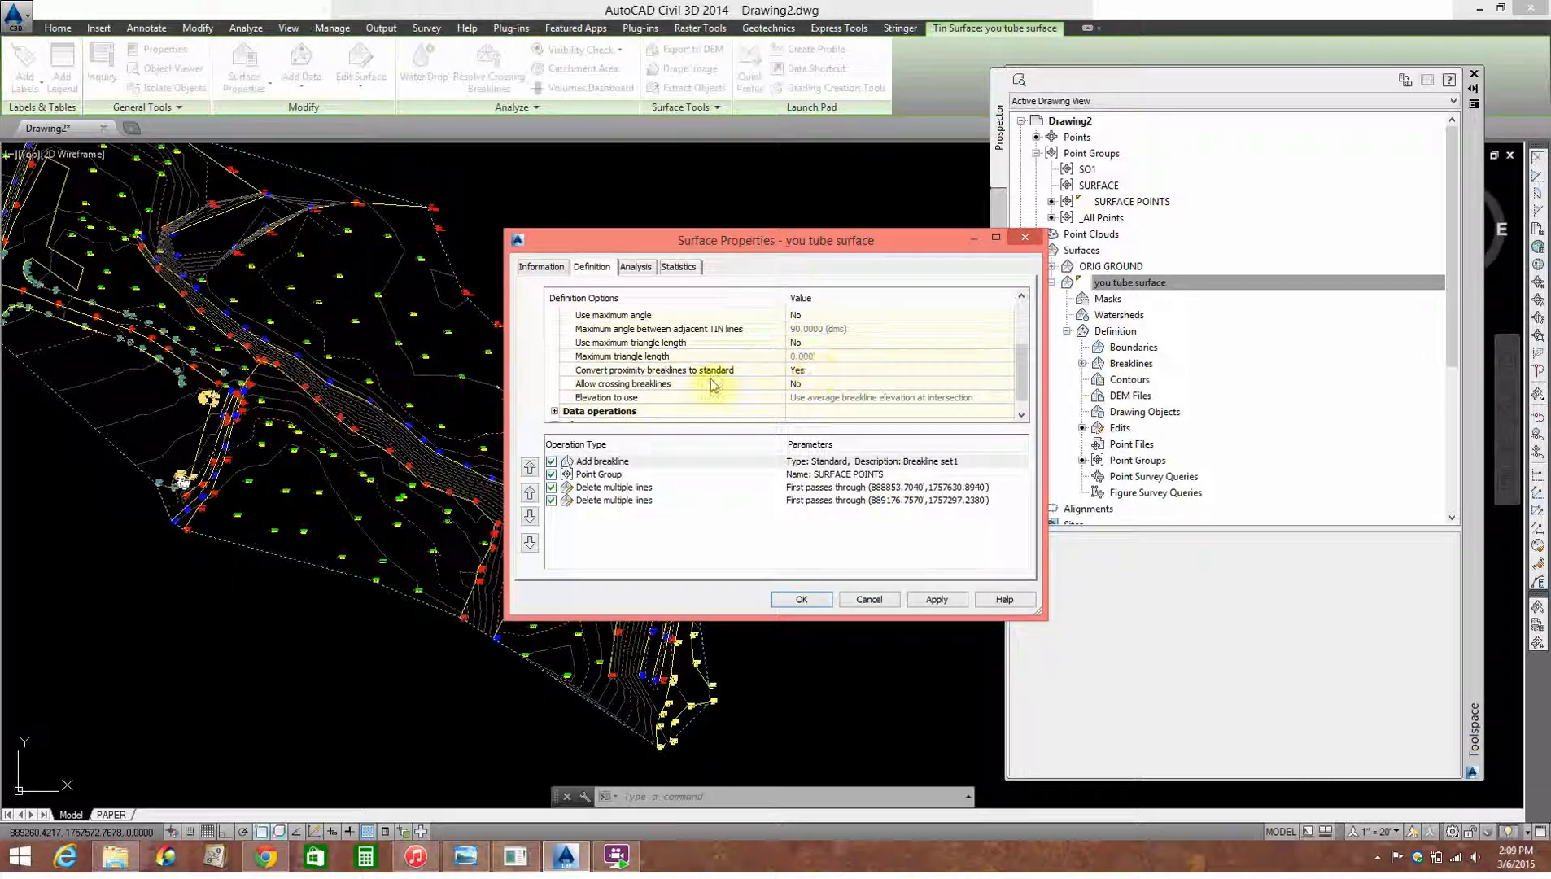
# Step: Enable the maximum triangle length, set it to 75', rebuild the surface and dismiss the event list
pyautogui.click(827, 343)
pyautogui.click(826, 344)
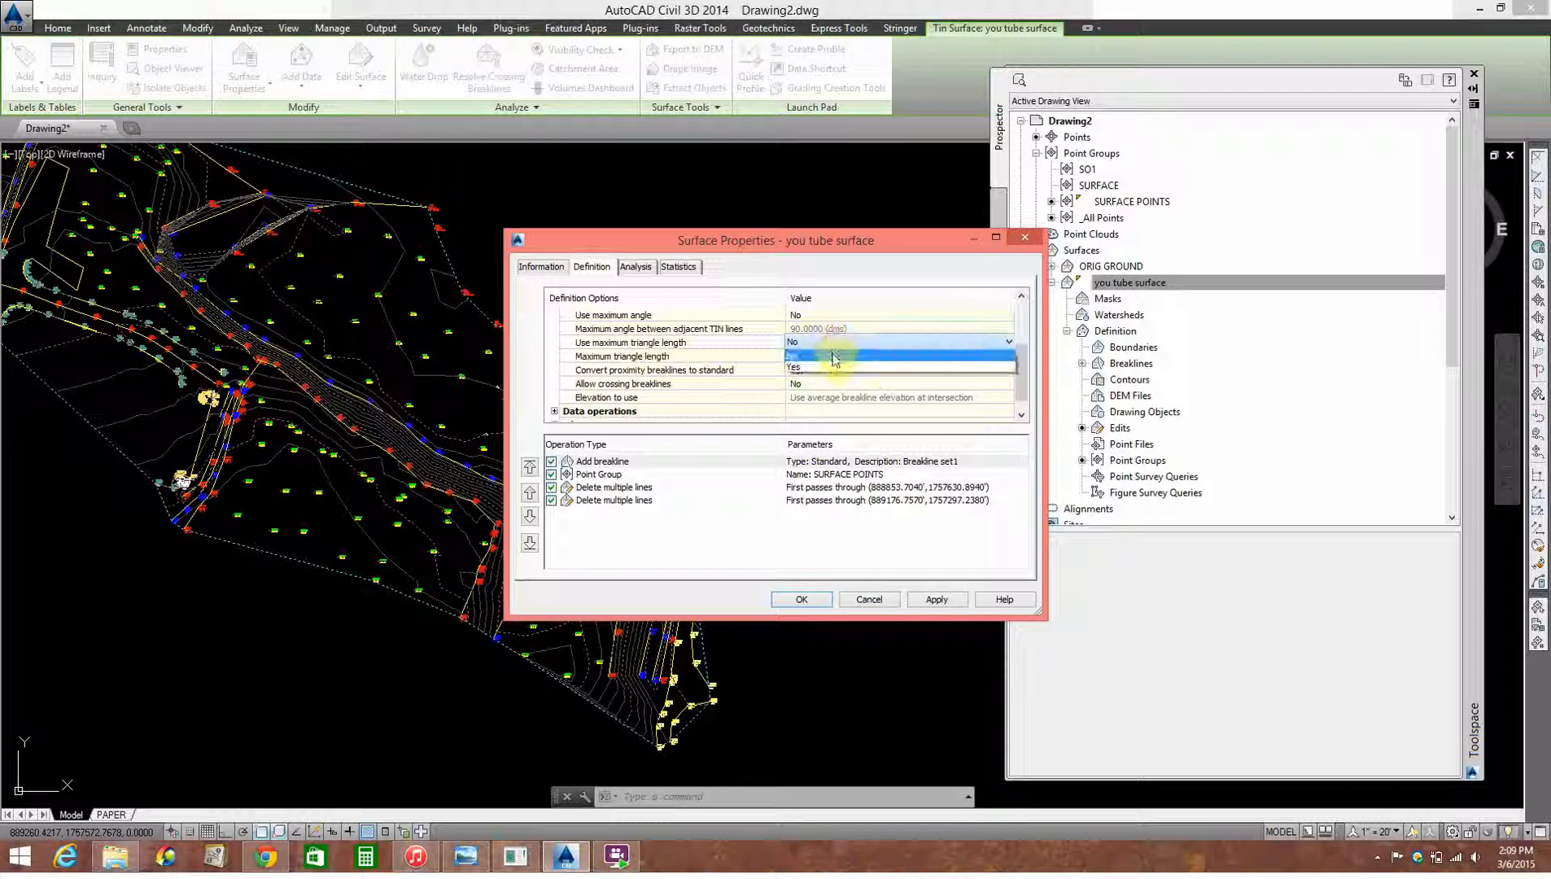
pyautogui.click(831, 368)
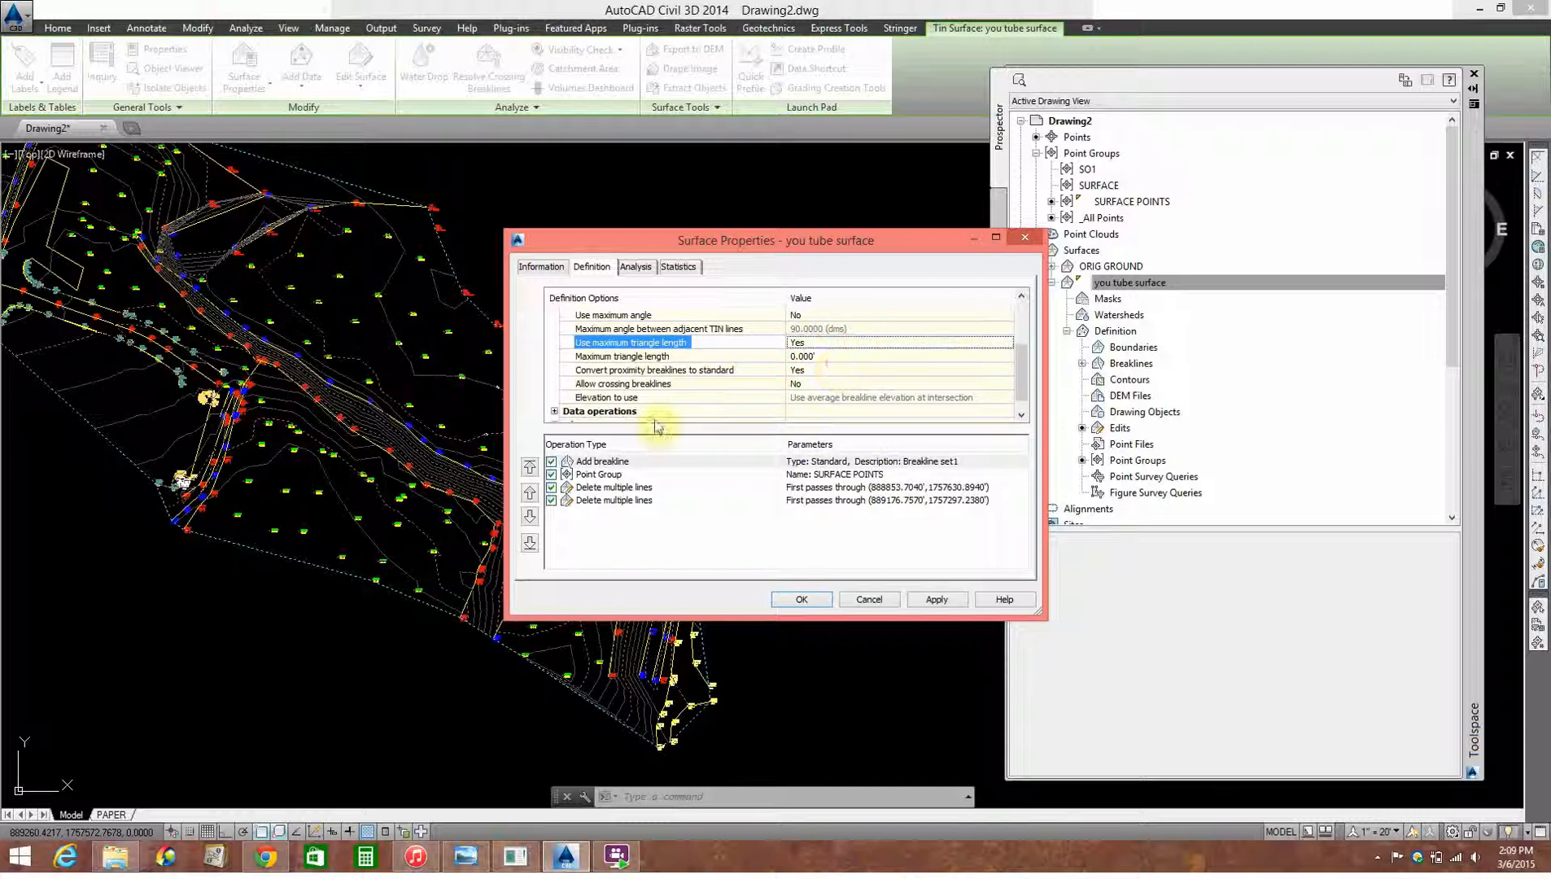
pyautogui.click(840, 356)
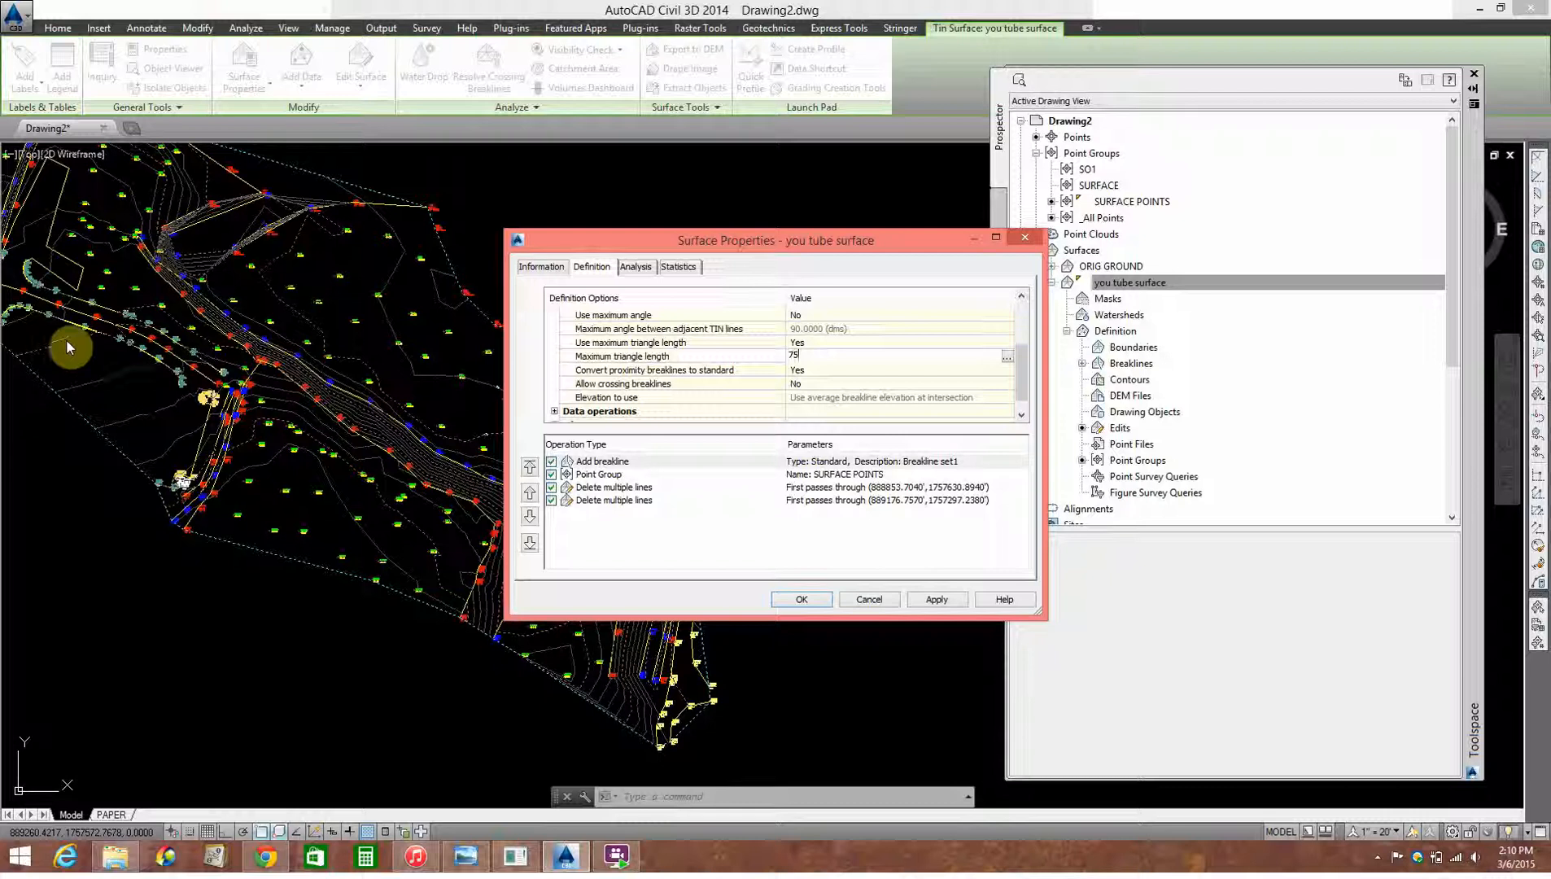
pyautogui.click(918, 603)
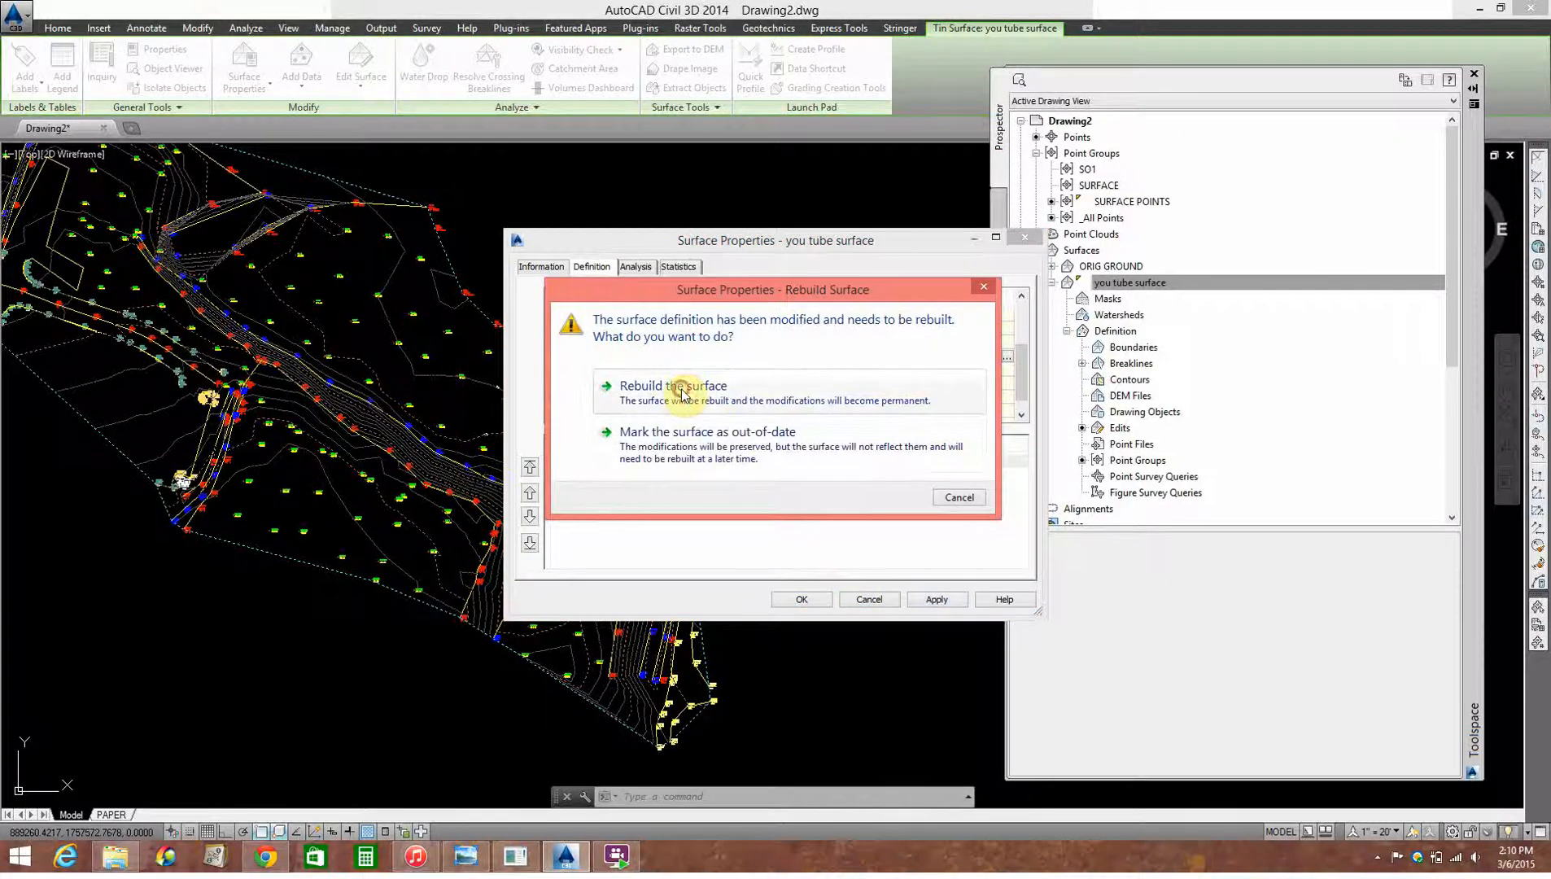
pyautogui.click(673, 387)
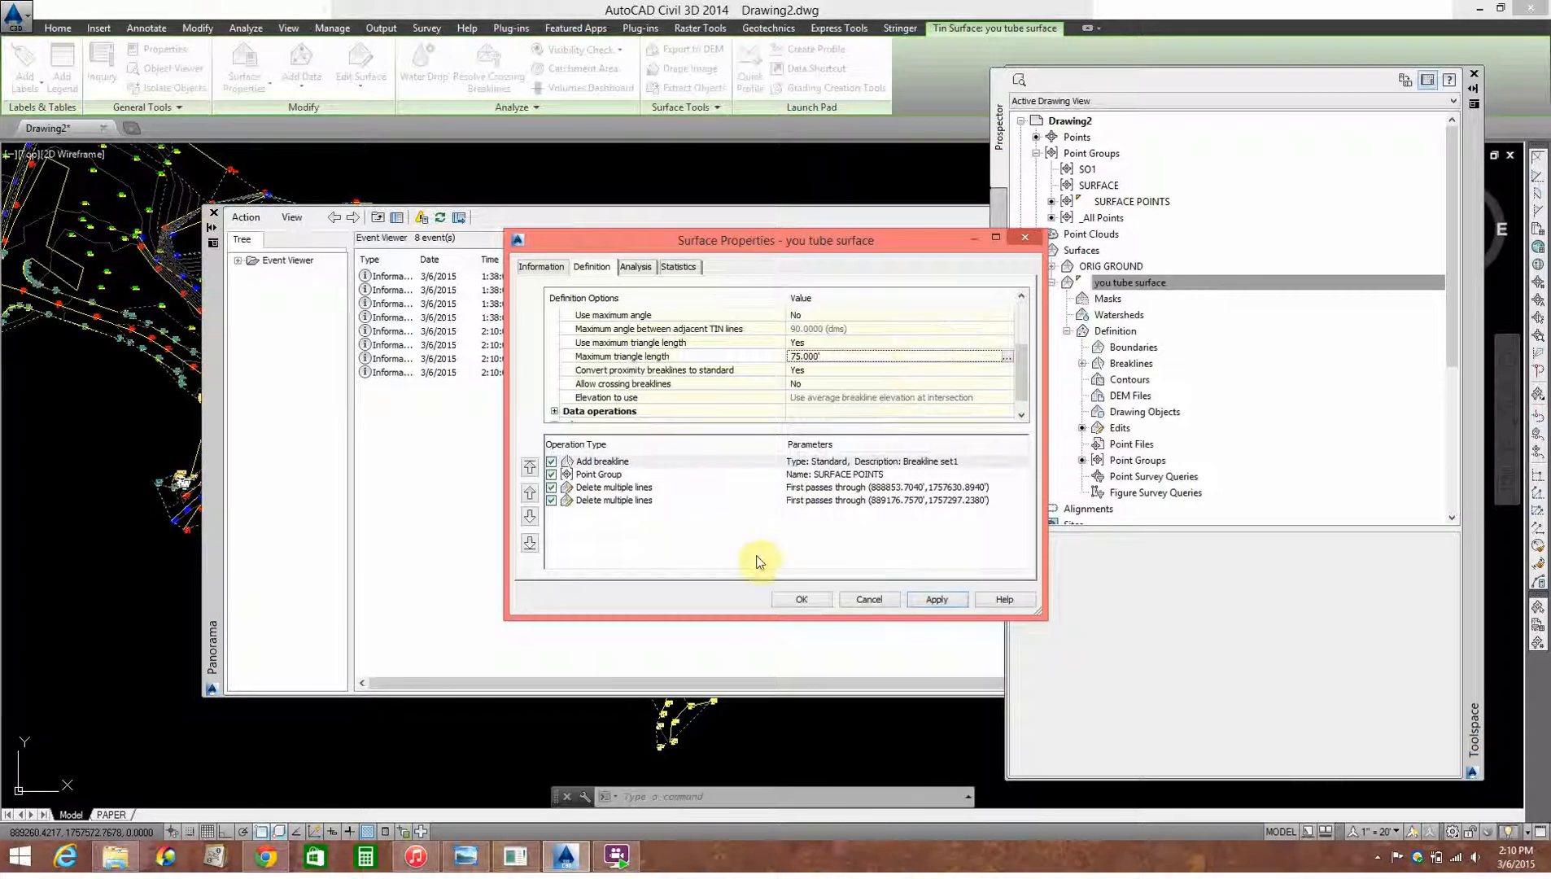
pyautogui.click(802, 599)
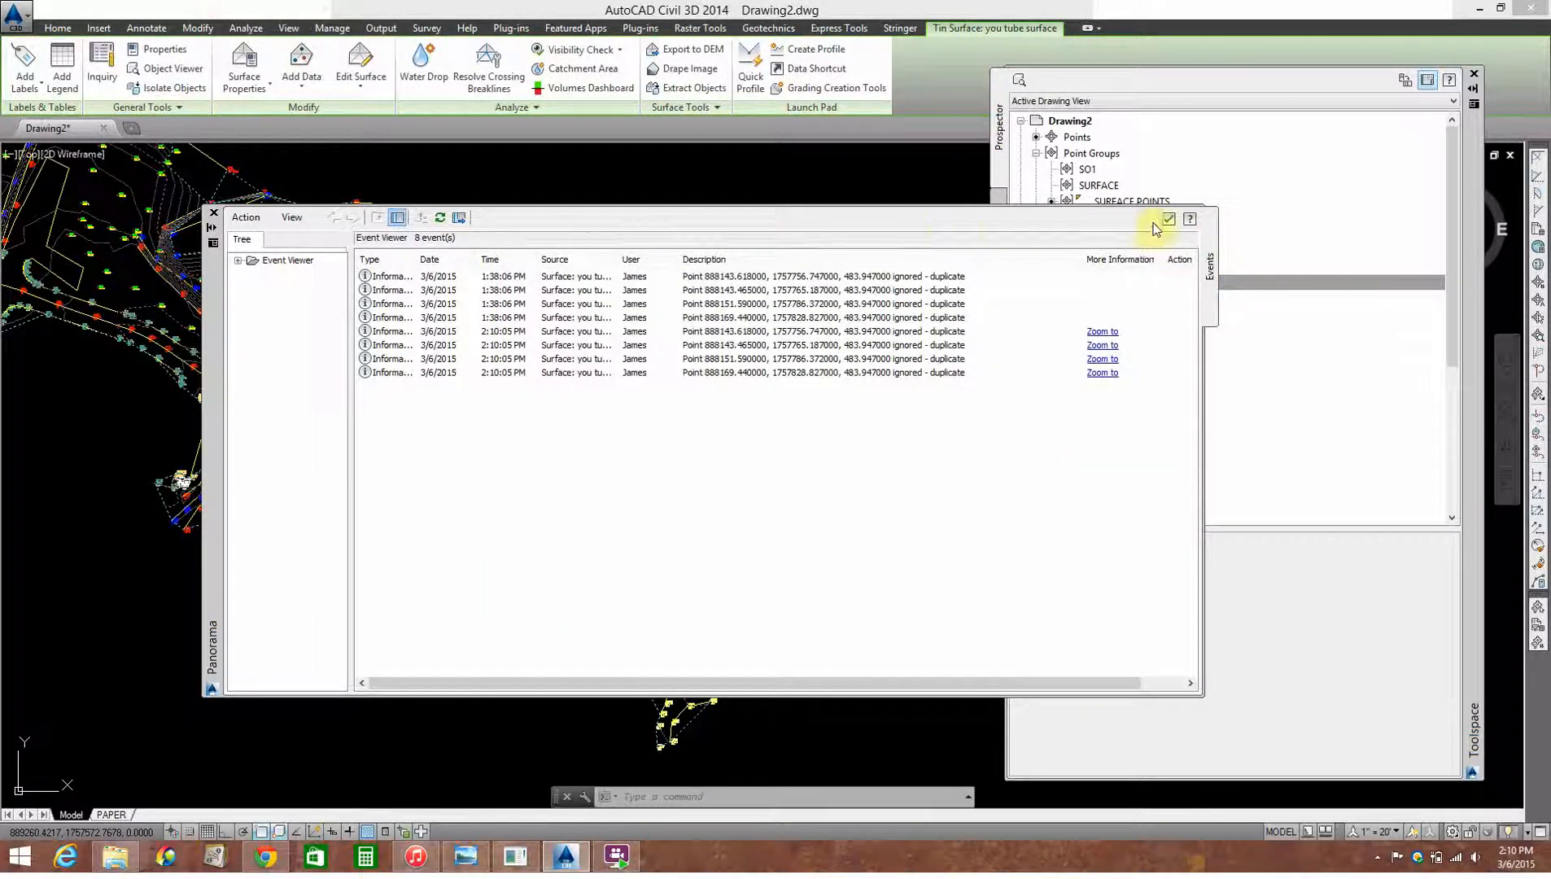
pyautogui.click(1165, 219)
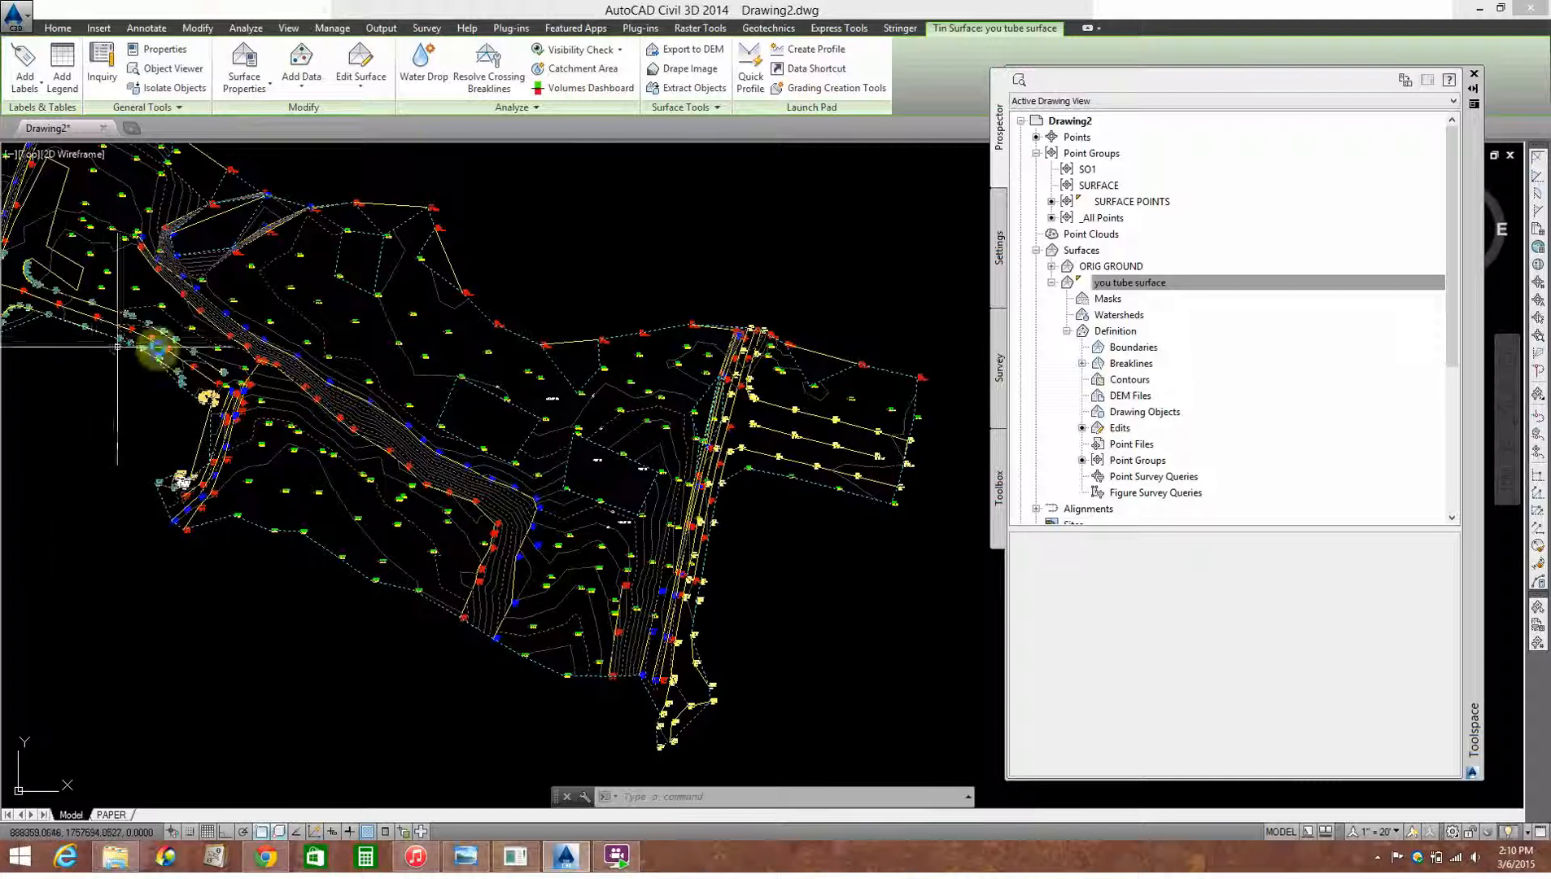
# Step: Deselect the surface and examine its rebuilt borders along the western road curbs and around the four-sided area near the northern creek edge
pyautogui.moveTo(48, 313); pyautogui.dragTo(361, 376, button='middle')
pyautogui.scroll(5, 361, 376)
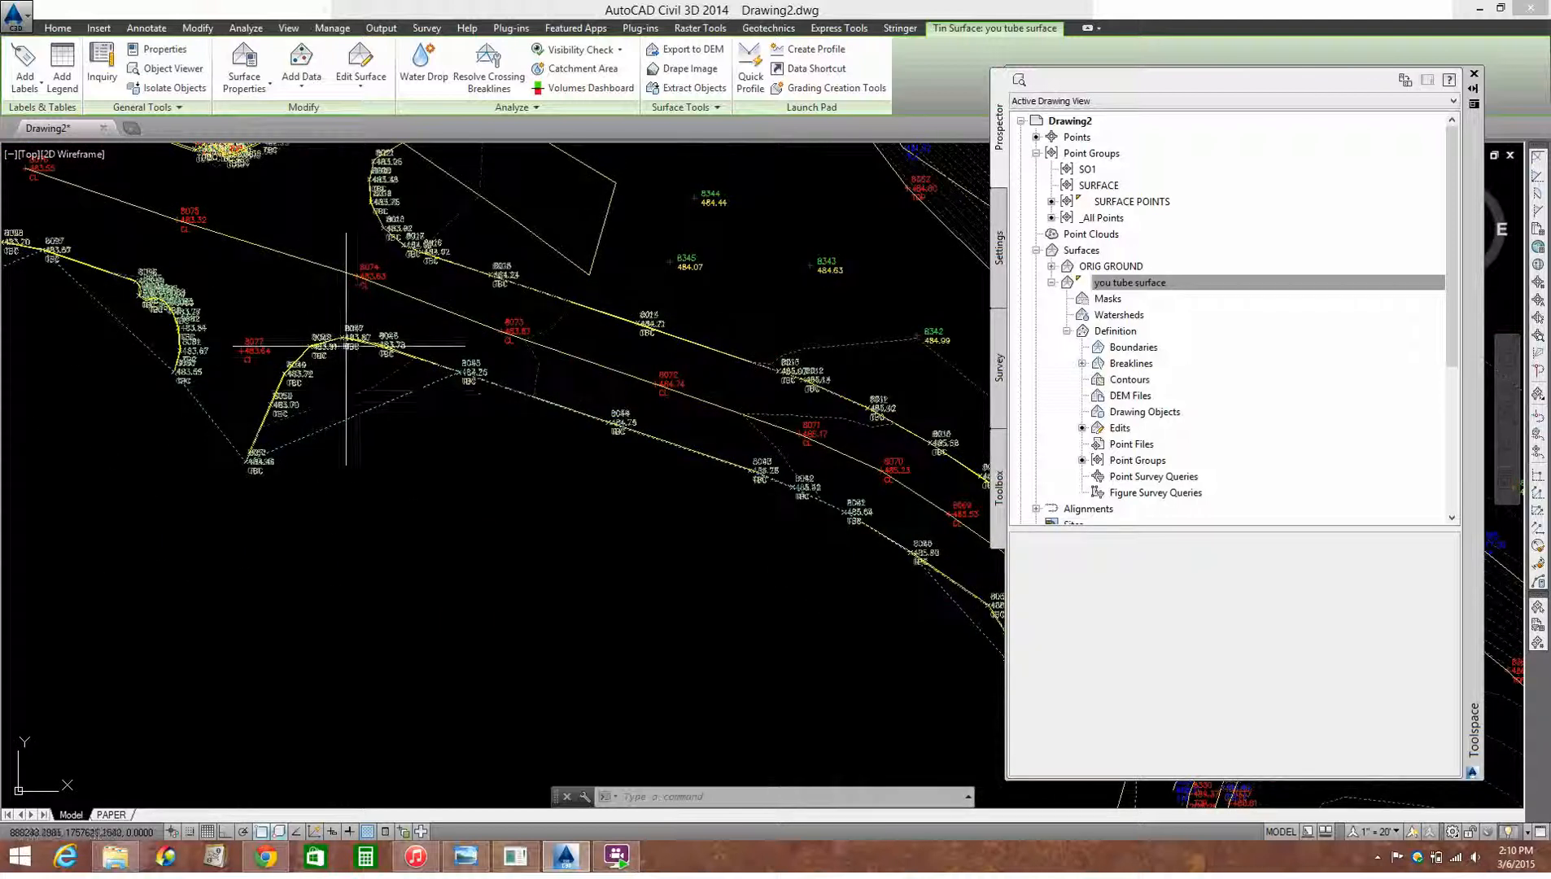
pyautogui.press('Escape')
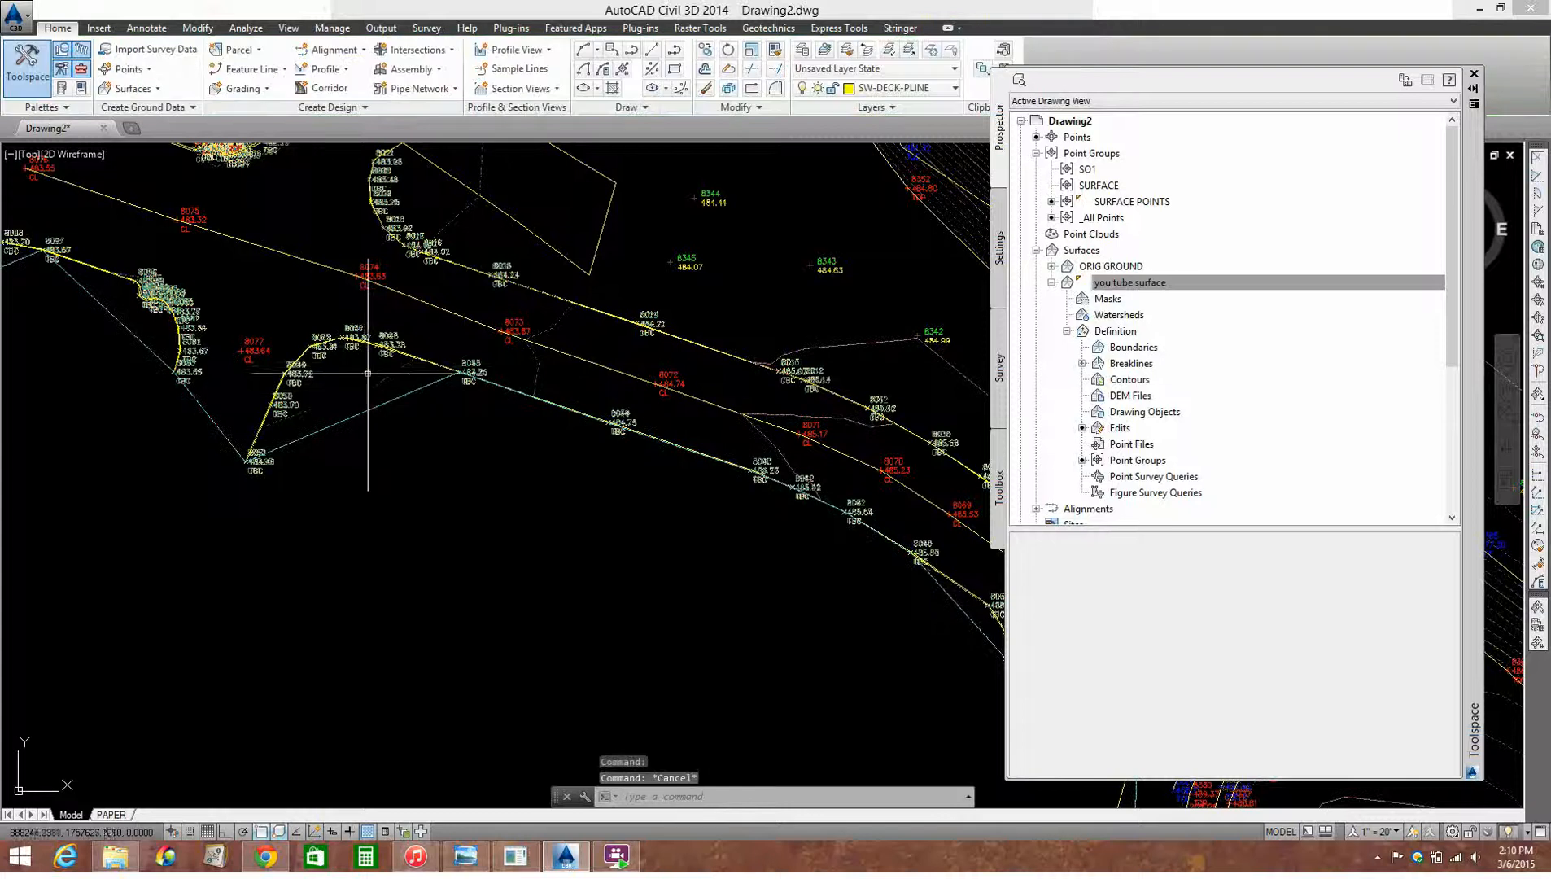
pyautogui.scroll(-6, 423, 544)
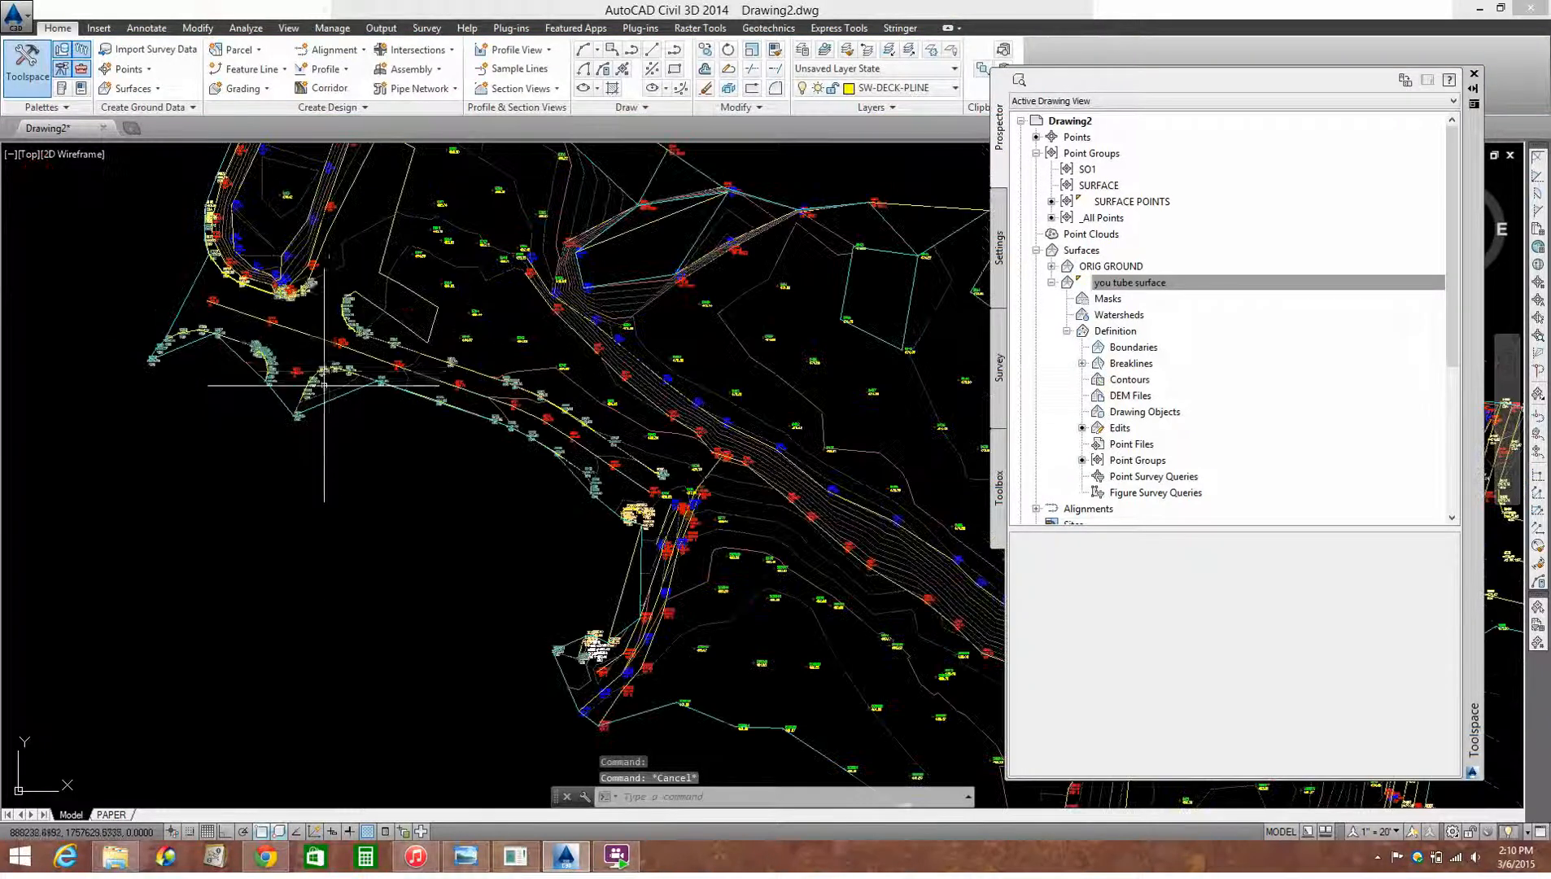
pyautogui.scroll(3, 630, 432)
pyautogui.scroll(3, 464, 290)
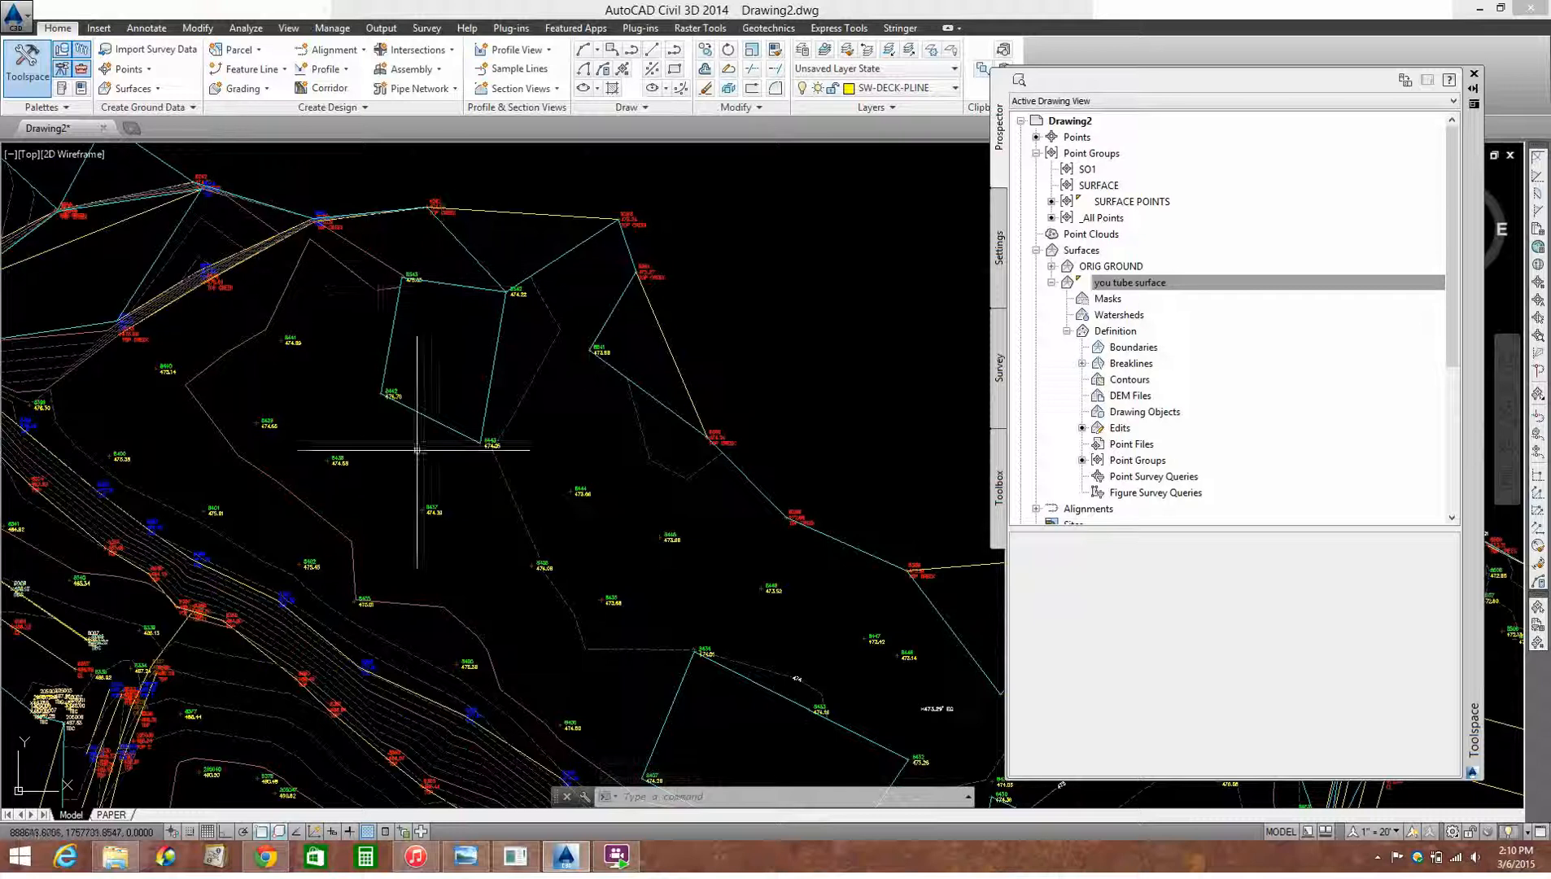
pyautogui.scroll(2, 450, 294)
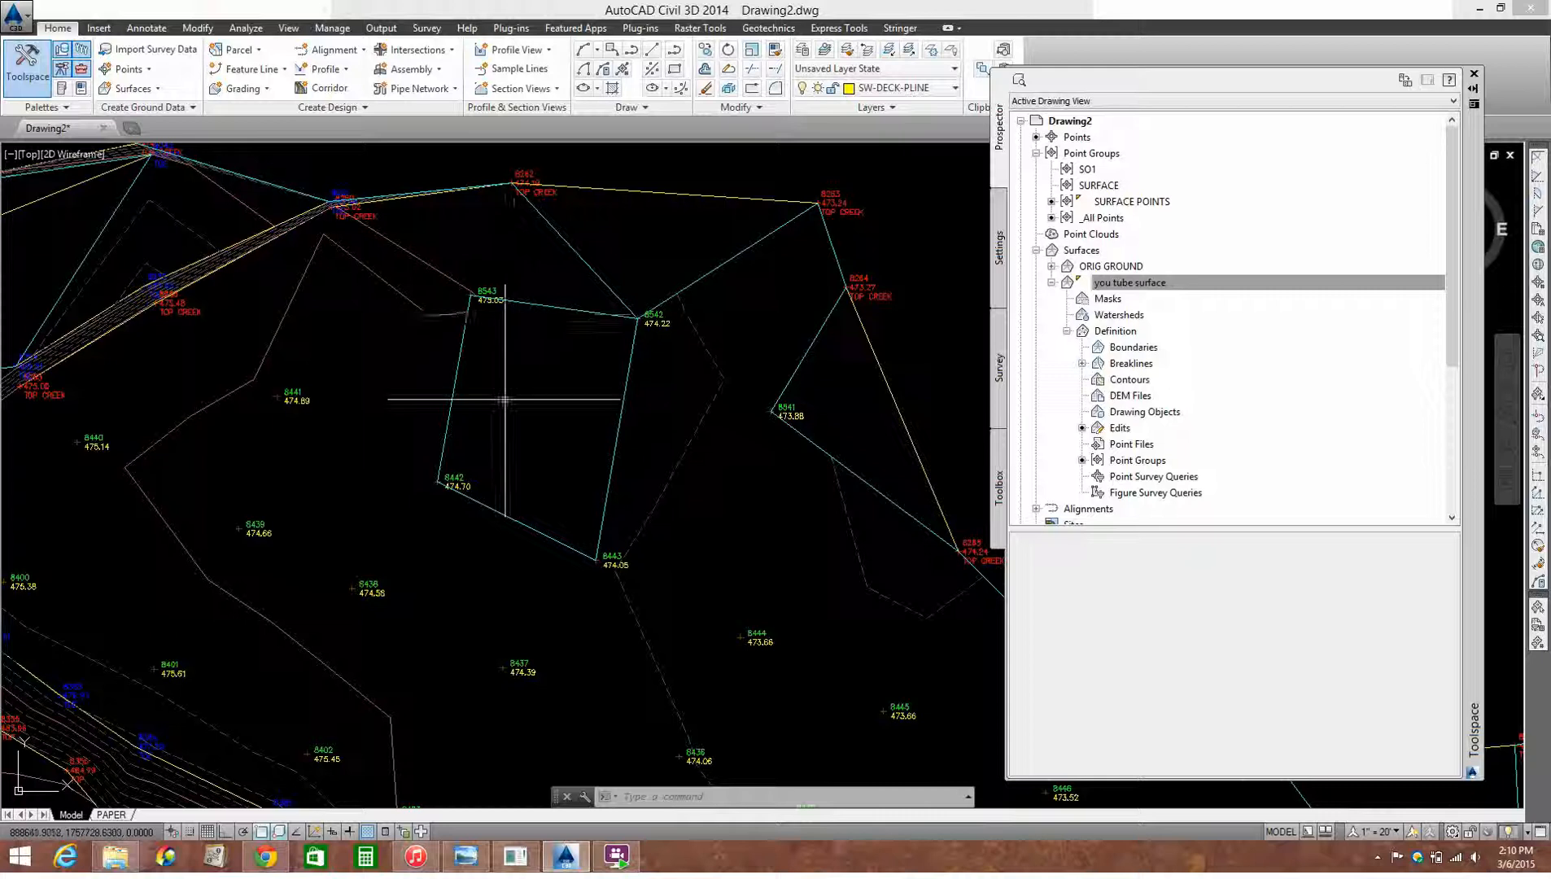
pyautogui.scroll(-2, 556, 336)
pyautogui.scroll(2, 489, 325)
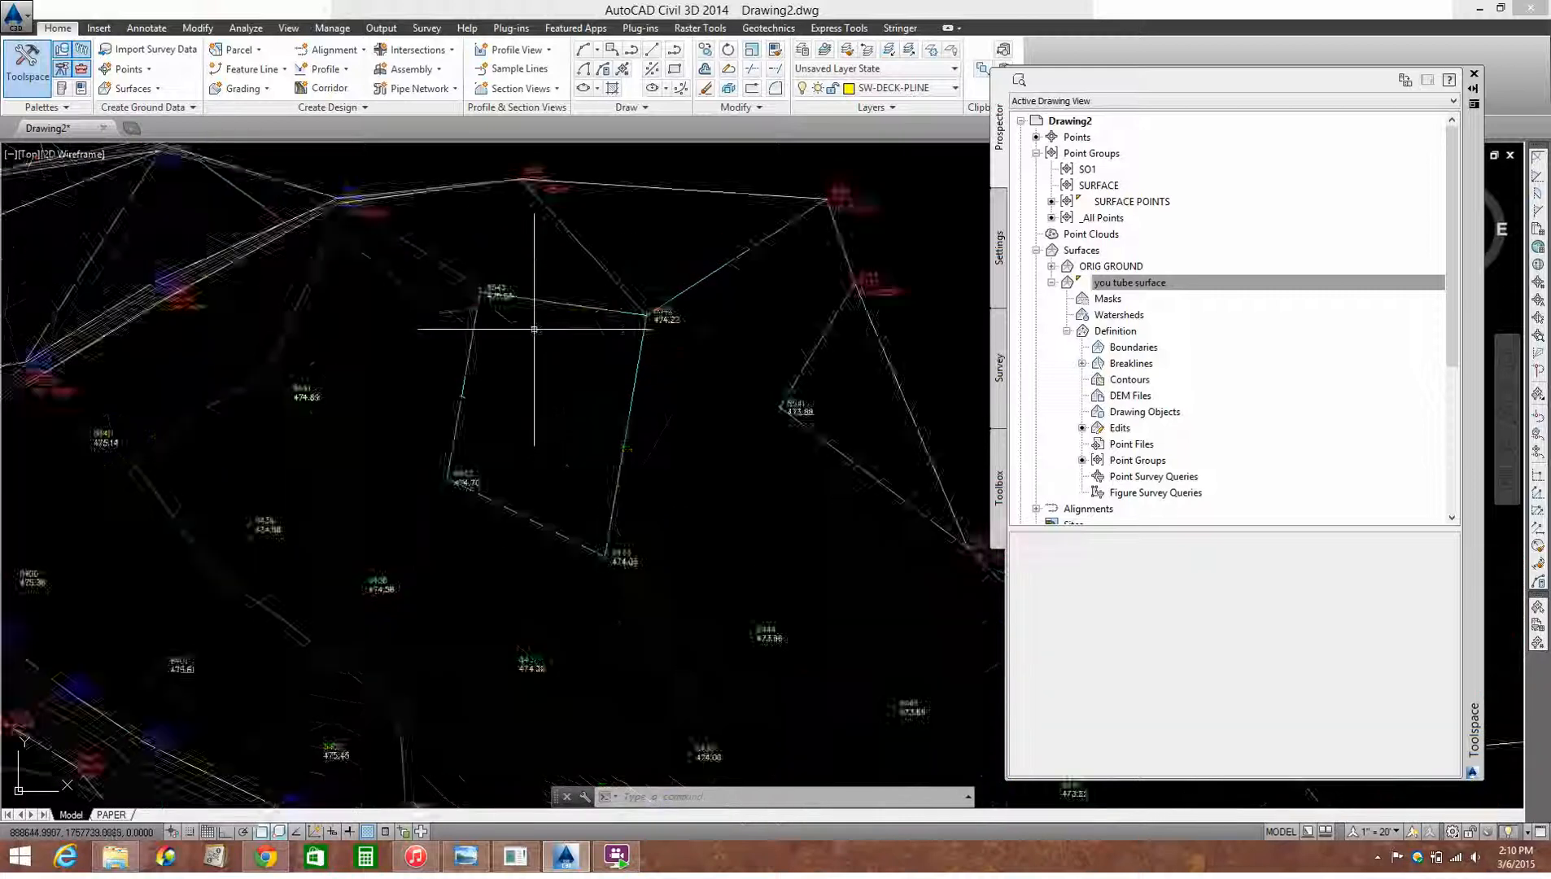
pyautogui.scroll(-4, 423, 313)
pyautogui.scroll(2, 577, 342)
pyautogui.scroll(-2, 582, 364)
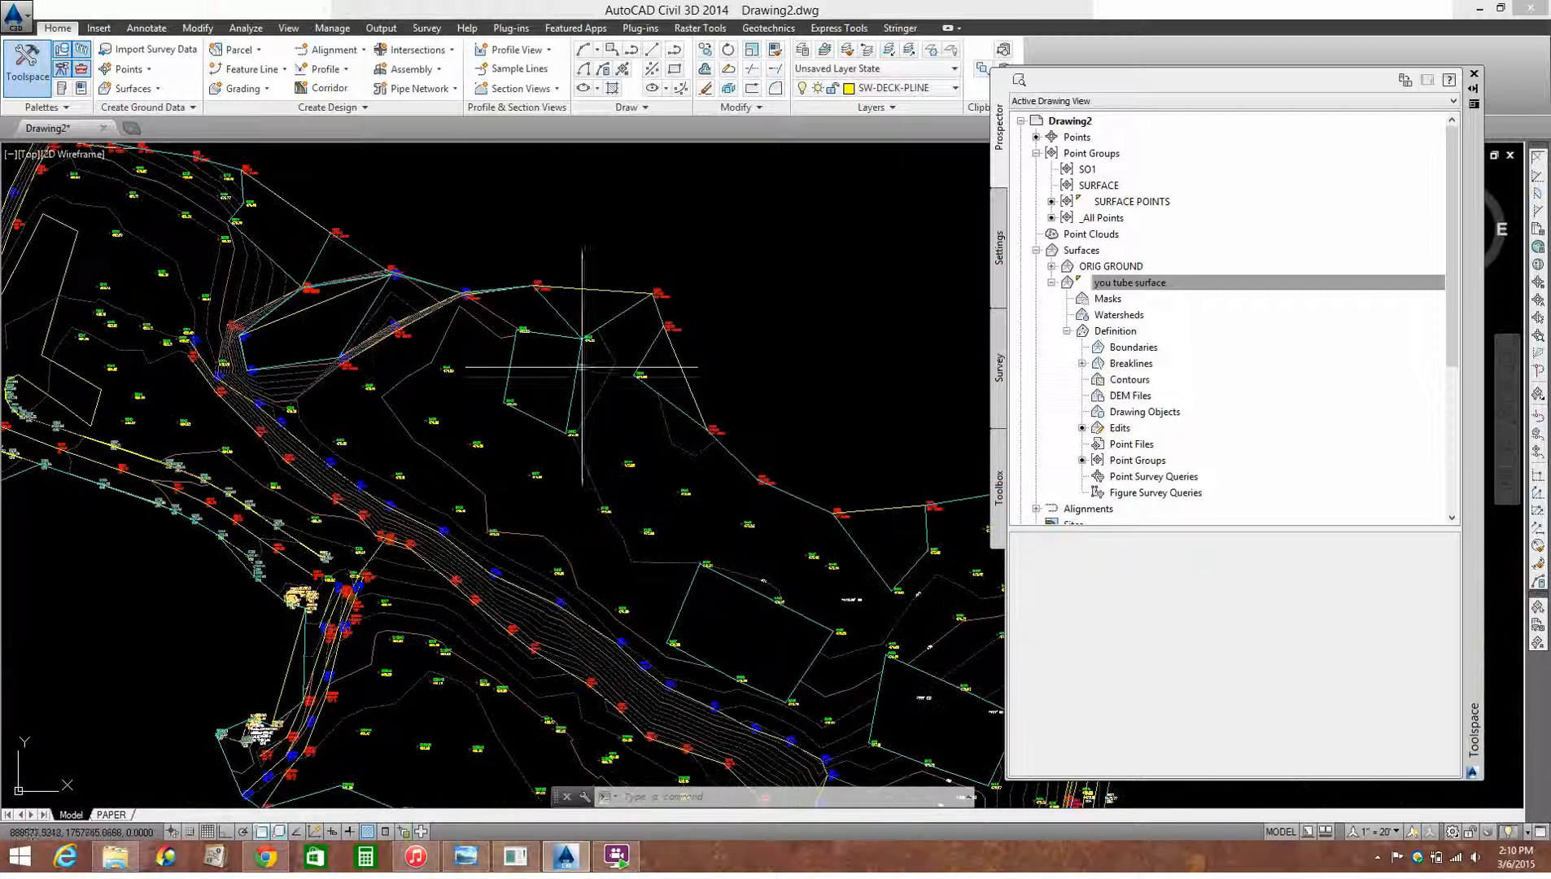